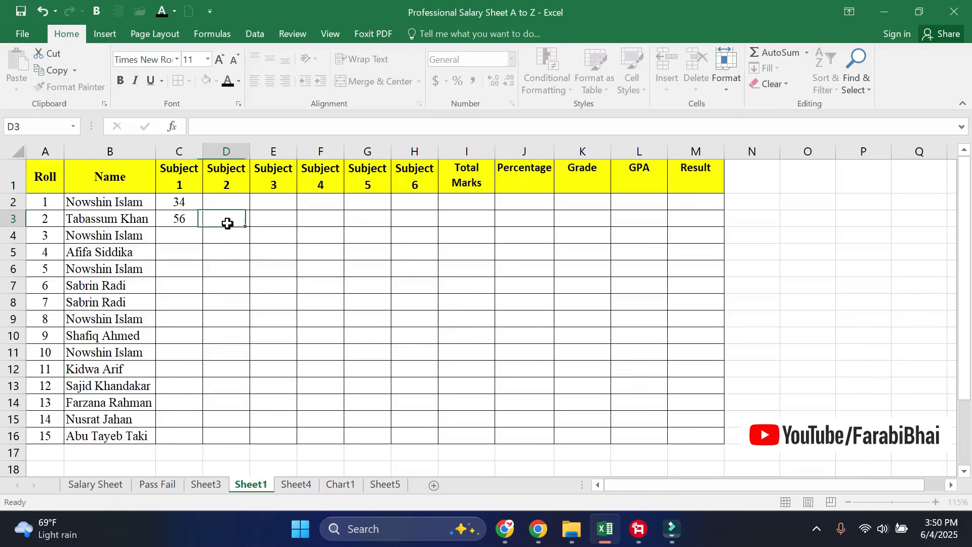
- Enter the marks 78 and 65 for roll 2 under Subject 2 and Subject 3
{"action": "type", "text": "78"}
{"action": "left_click", "coordinate": [277, 221]}
{"action": "type", "text": "65"}
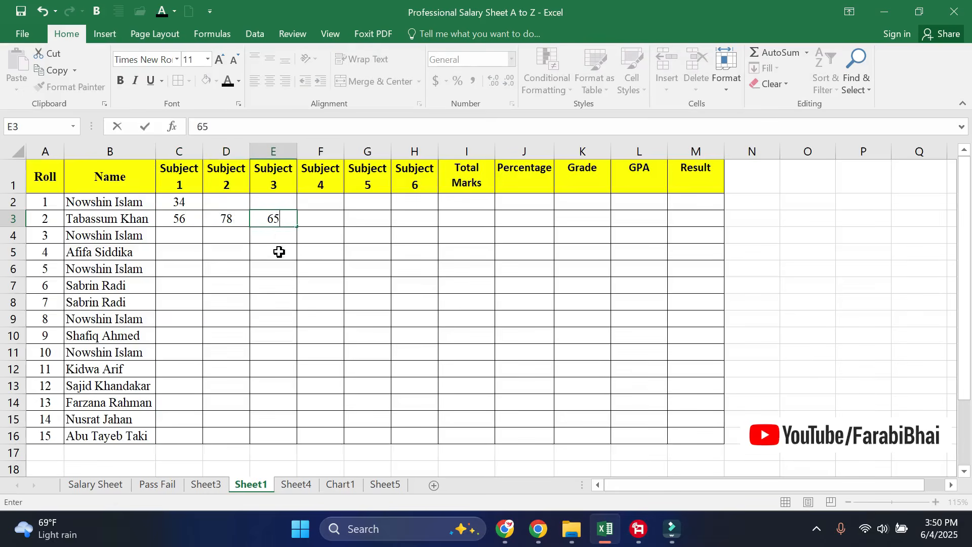
{"action": "left_click", "coordinate": [279, 252]}
{"action": "left_click_drag", "start_coordinate": [186, 204], "coordinate": [405, 429]}
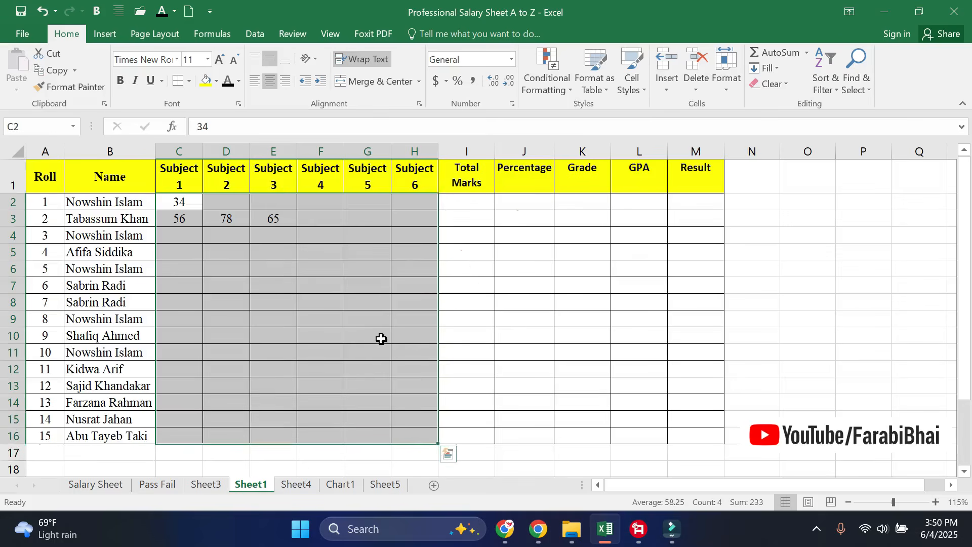
{"action": "left_click", "coordinate": [364, 331]}
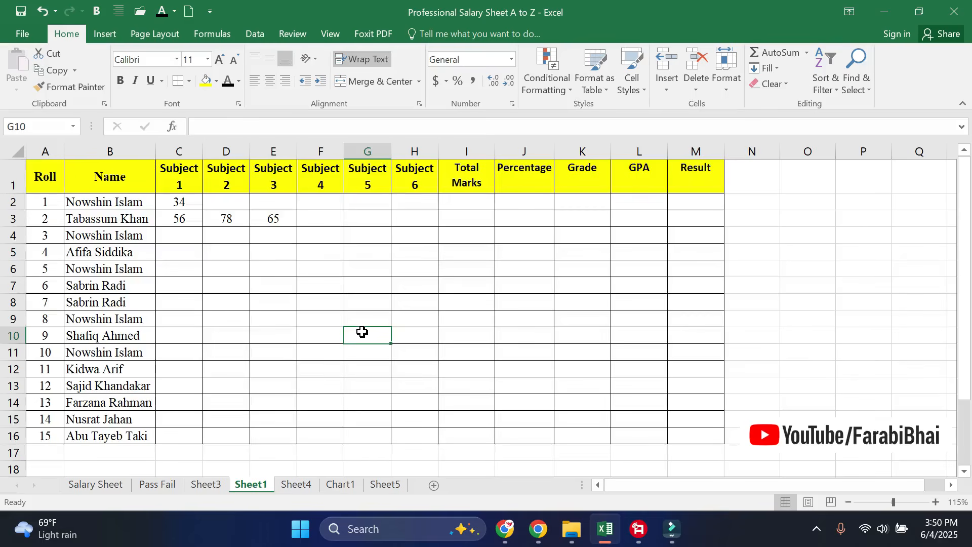
- Undo the manually entered marks in the Subject 1 to Subject 3 columns
{"action": "key", "text": "ctrl+z"}
{"action": "key", "text": "ctrl+z"}
{"action": "key", "text": "ctrl+z"}
{"action": "key", "text": "ctrl+z"}
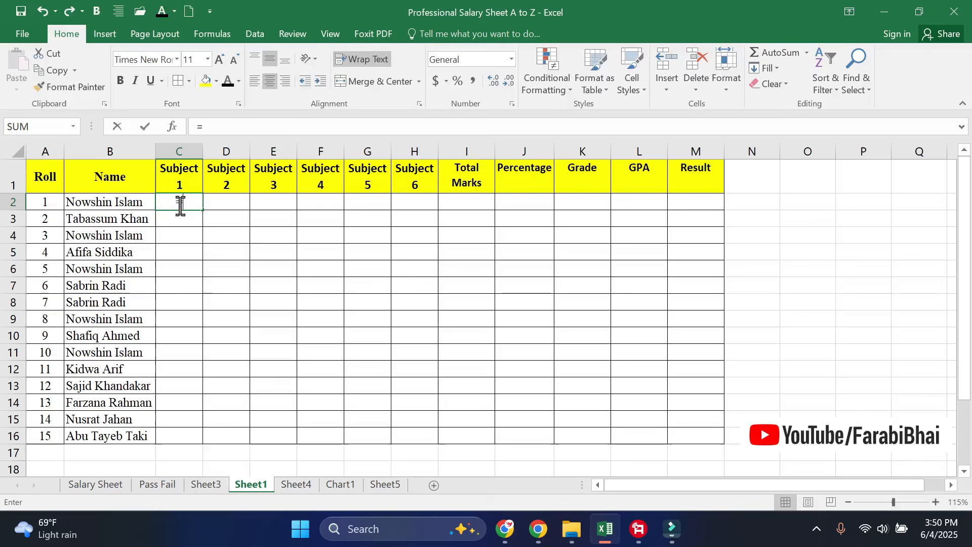
- Enter the formula =RANDBETWEEN(20,100) in C2 to generate a random Subject 1 mark for roll 1
{"action": "type", "text": "=ra"}
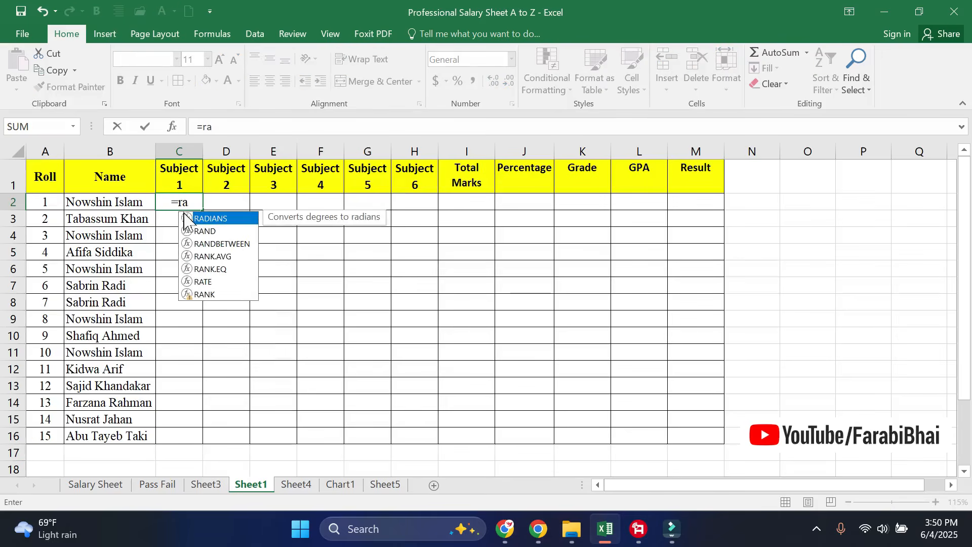
{"action": "left_click", "coordinate": [218, 247]}
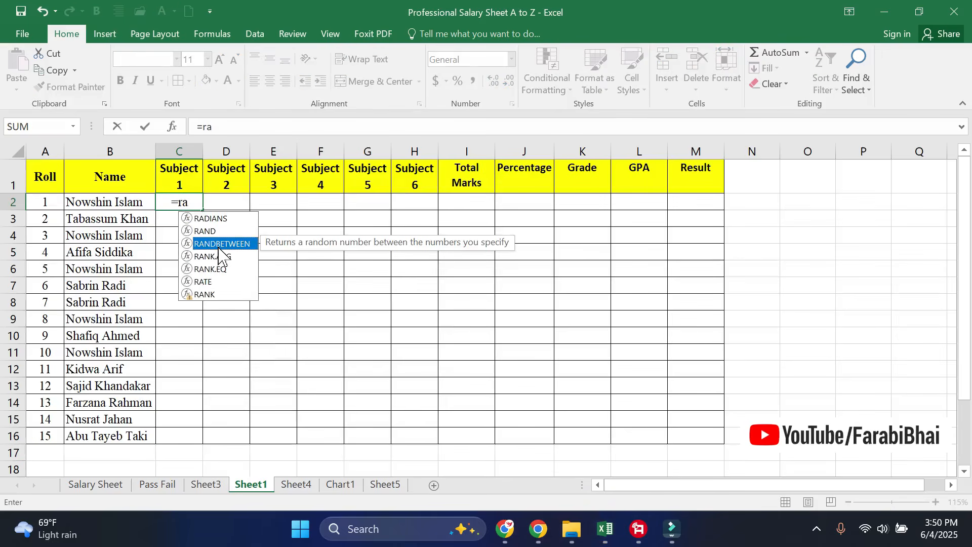
{"action": "double_click", "coordinate": [219, 247]}
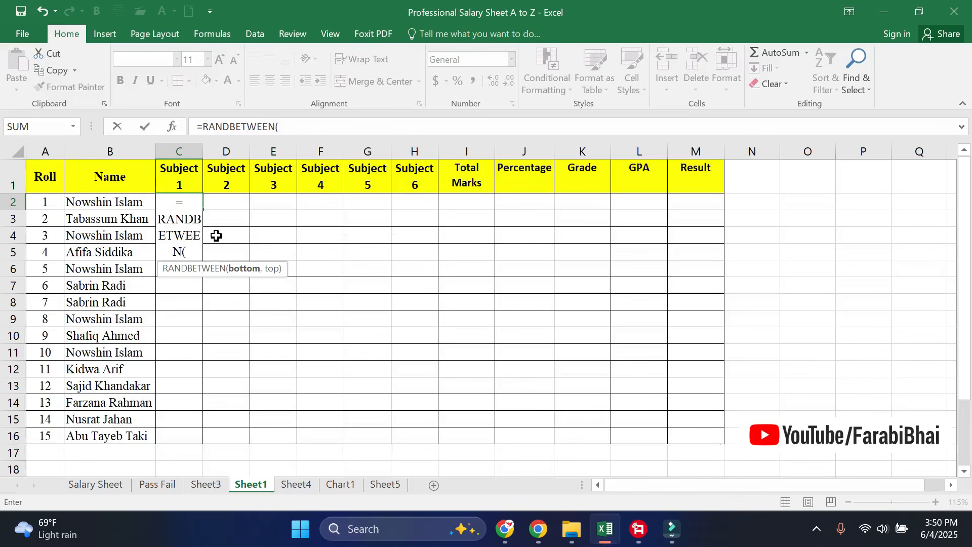
{"action": "type", "text": "20,100"}
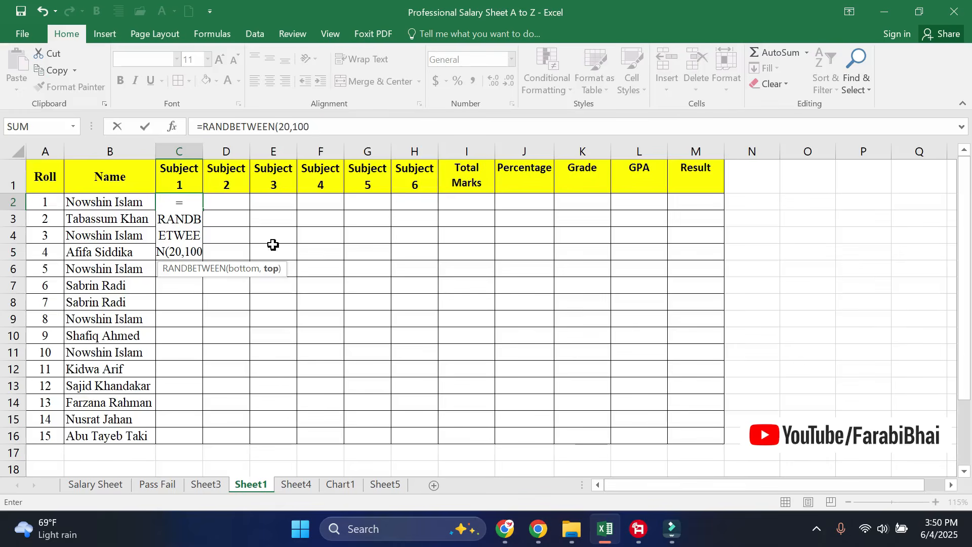
{"action": "key", "text": "ctrl+Return"}
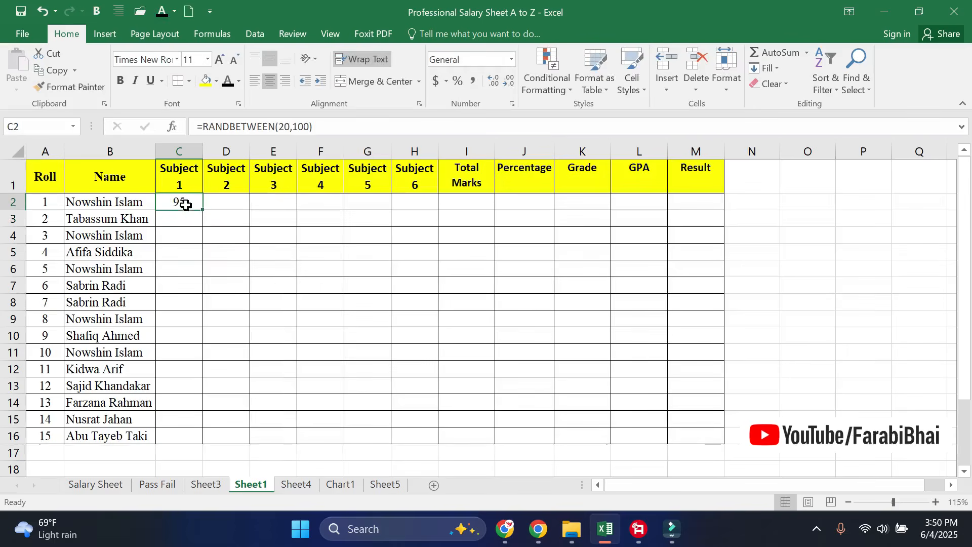
- Copy the random mark formula from C2 to all students and subjects in C2:H16
{"action": "key", "text": "ctrl+c"}
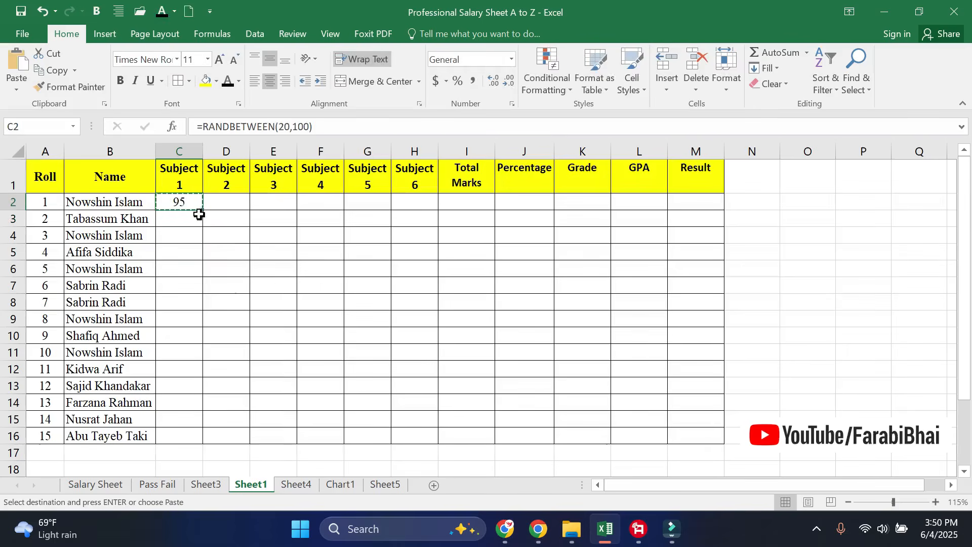
{"action": "left_click_drag", "start_coordinate": [177, 202], "coordinate": [413, 440]}
{"action": "key", "text": "ctrl+v"}
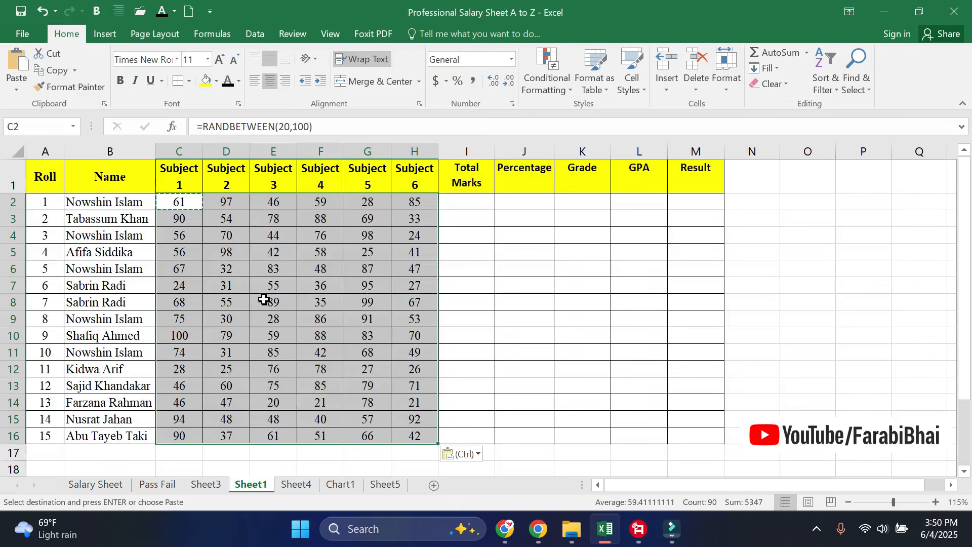
{"action": "left_click", "coordinate": [181, 204]}
{"action": "key", "text": "Escape"}
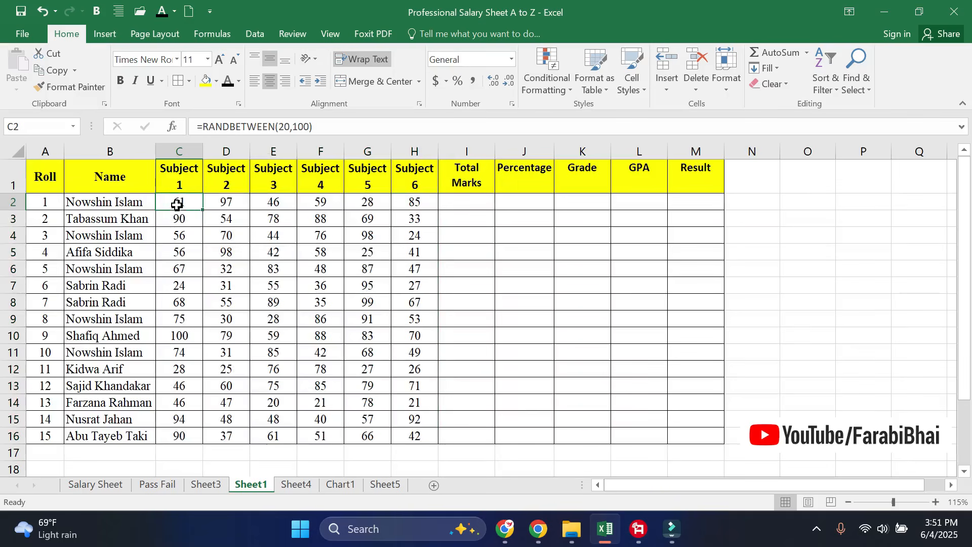
- Replace the random formulas in C2:H16 with fixed numbers by pasting them over themselves as values only
{"action": "left_click_drag", "start_coordinate": [177, 204], "coordinate": [412, 440]}
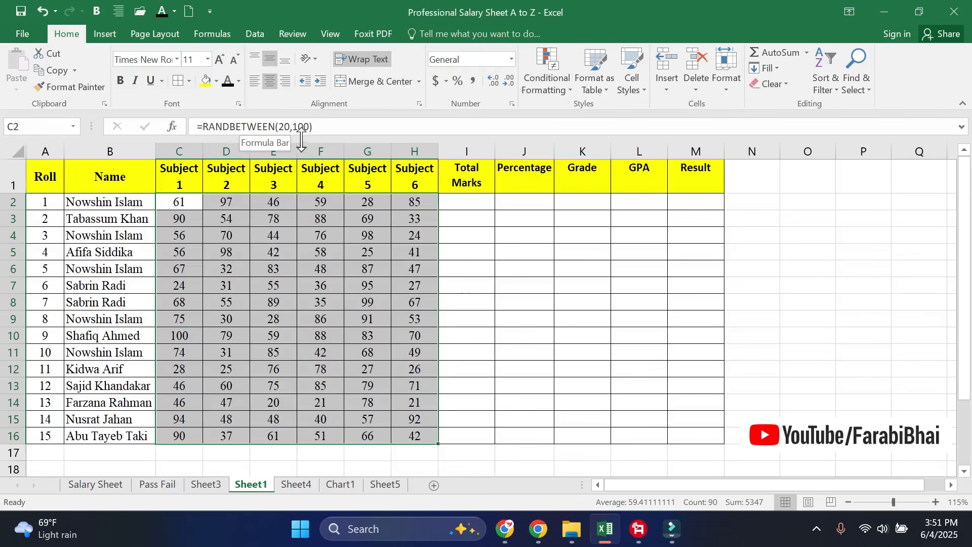
{"action": "key", "text": "ctrl+c"}
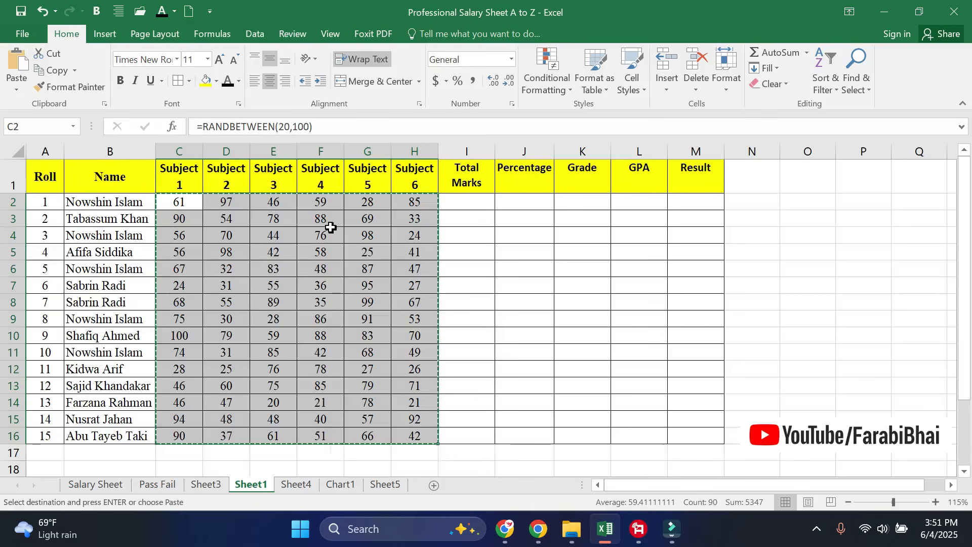
{"action": "right_click", "coordinate": [331, 217]}
{"action": "left_click", "coordinate": [381, 273]}
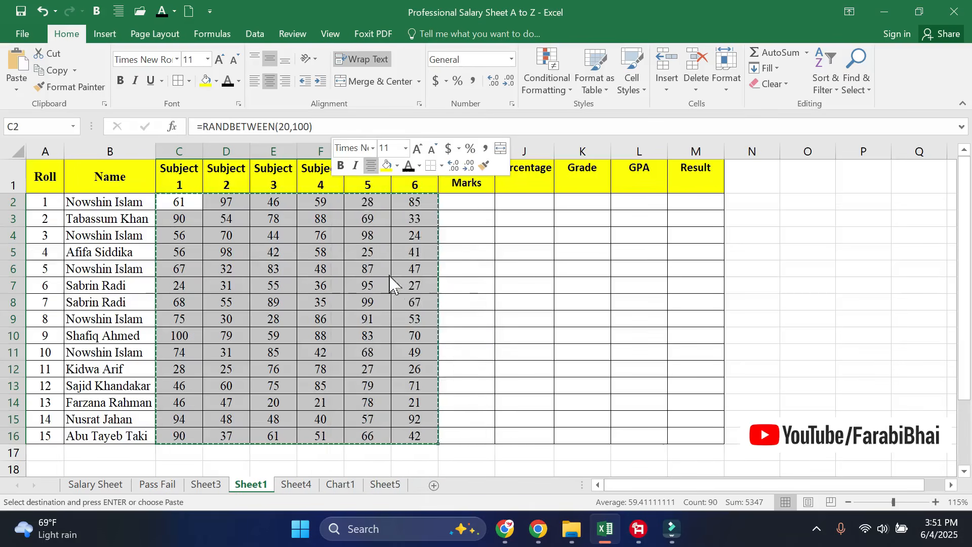
{"action": "left_click", "coordinate": [274, 213]}
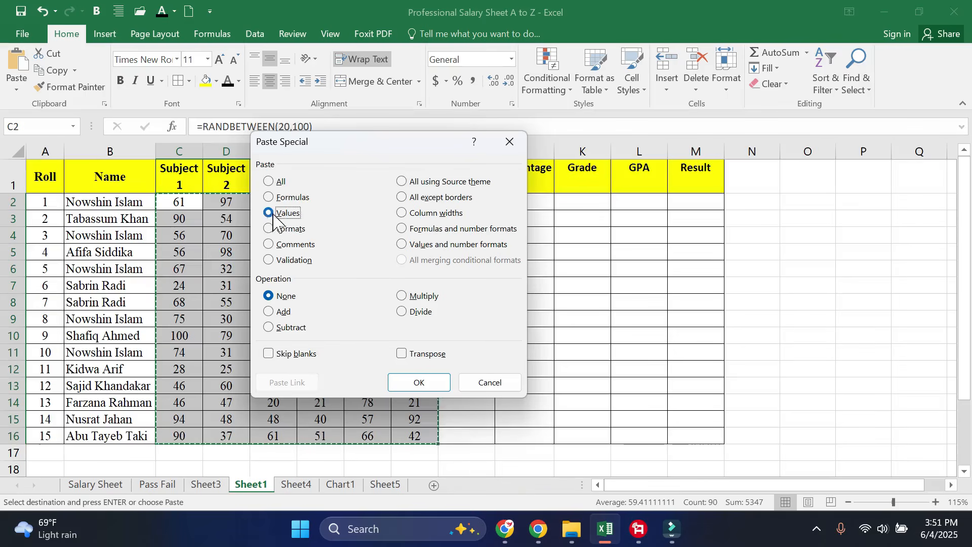
{"action": "left_click", "coordinate": [422, 382]}
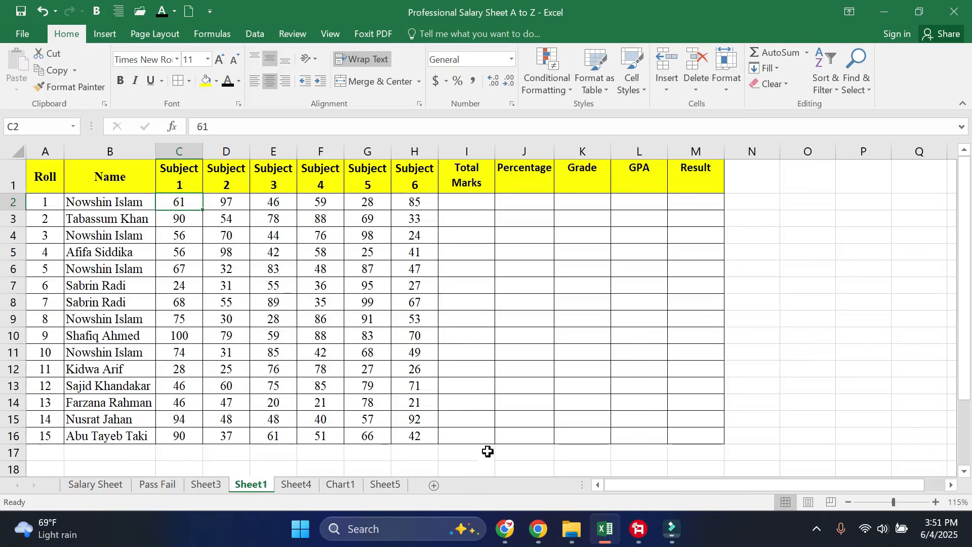
- Sum each student's six subject marks into the Total Marks column, I2:I16, with AutoSum
{"action": "left_click_drag", "start_coordinate": [188, 206], "coordinate": [466, 431]}
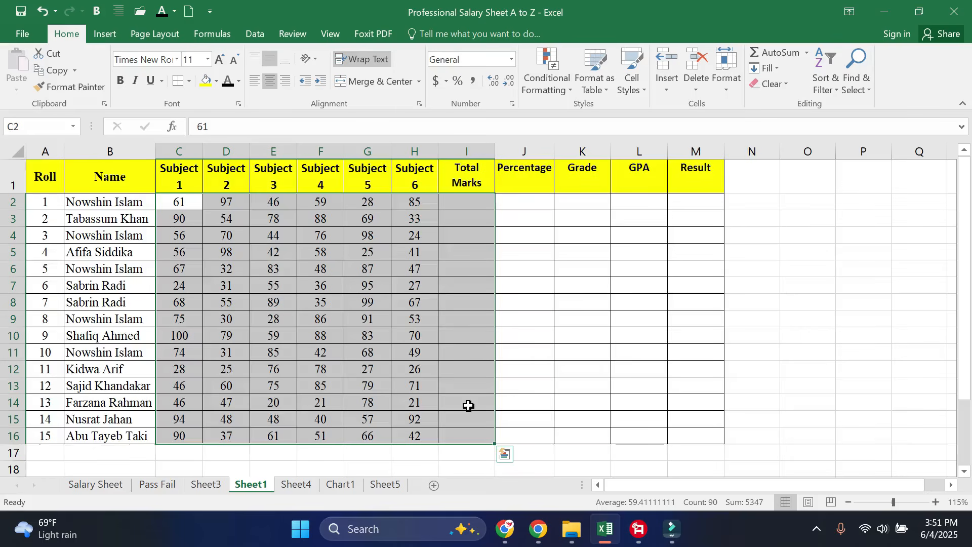
{"action": "key", "text": "alt+equal"}
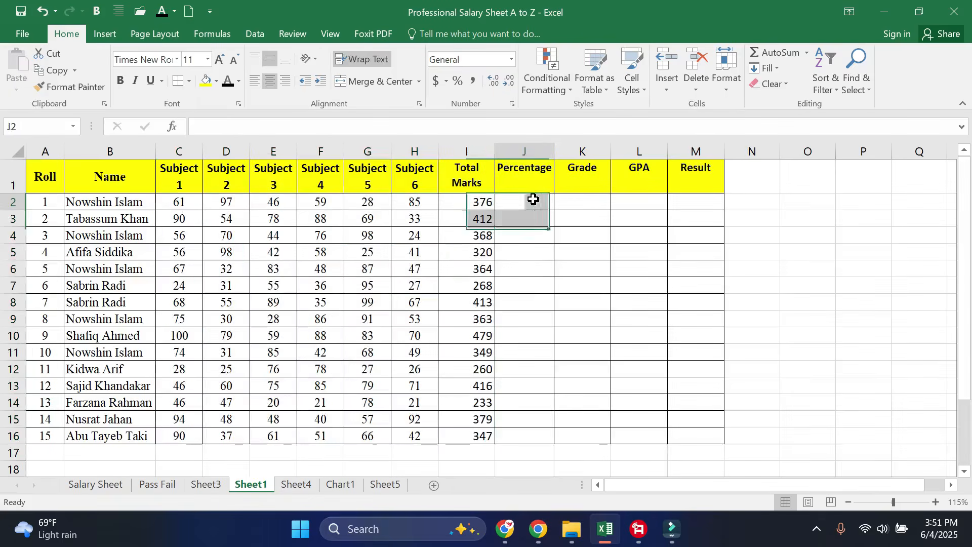
{"action": "left_click", "coordinate": [529, 155]}
{"action": "left_click_drag", "start_coordinate": [529, 155], "coordinate": [696, 152]}
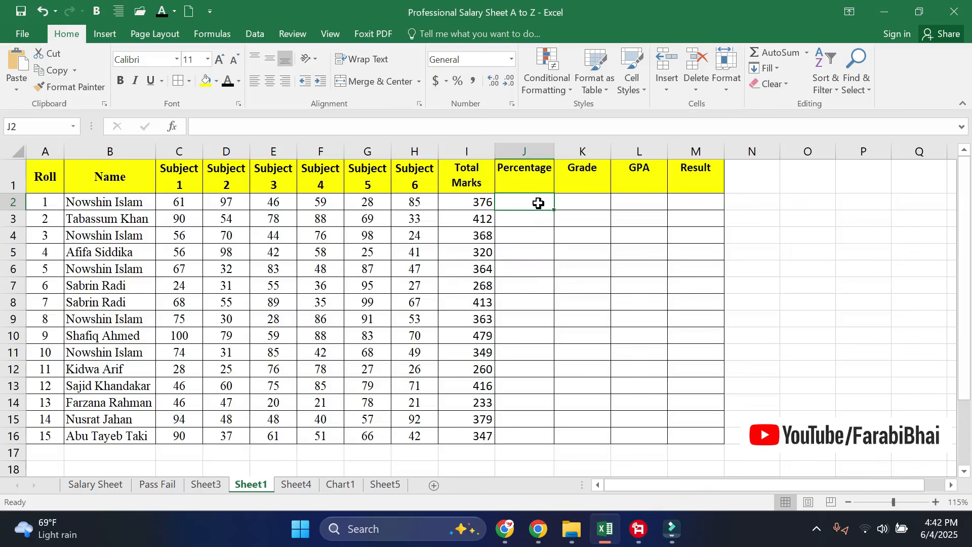
- Enter the formula =I2/600 in J2 to calculate the first student's percentage
{"action": "type", "text": "="}
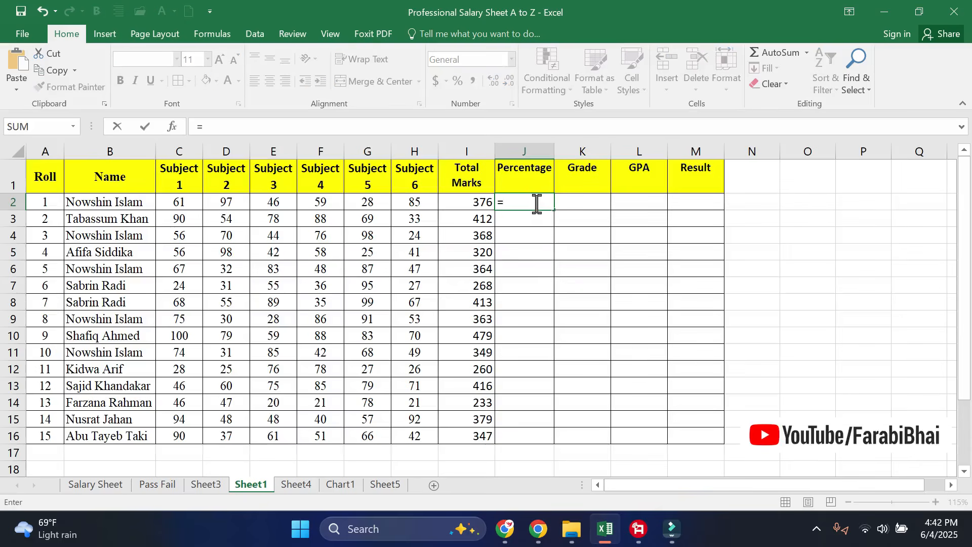
{"action": "left_click", "coordinate": [474, 204]}
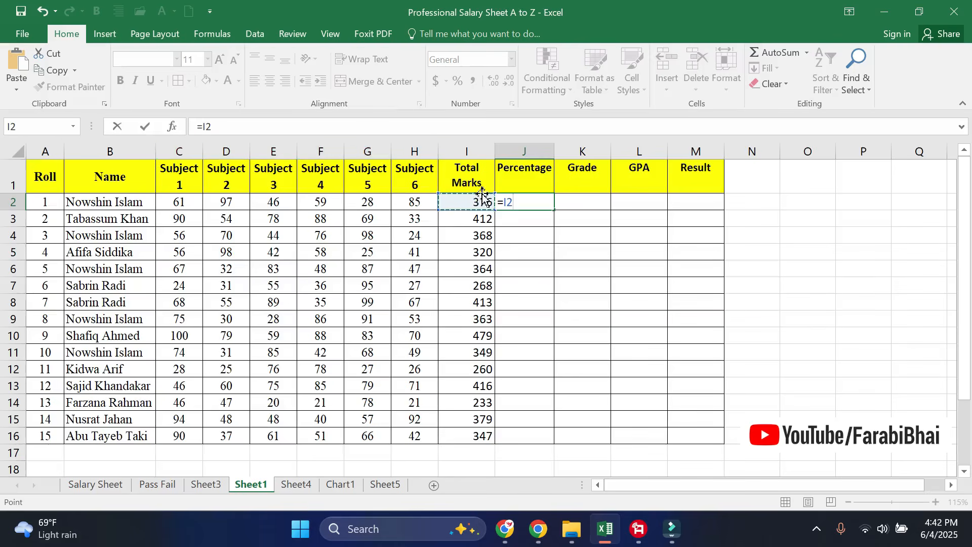
{"action": "type", "text": "/600"}
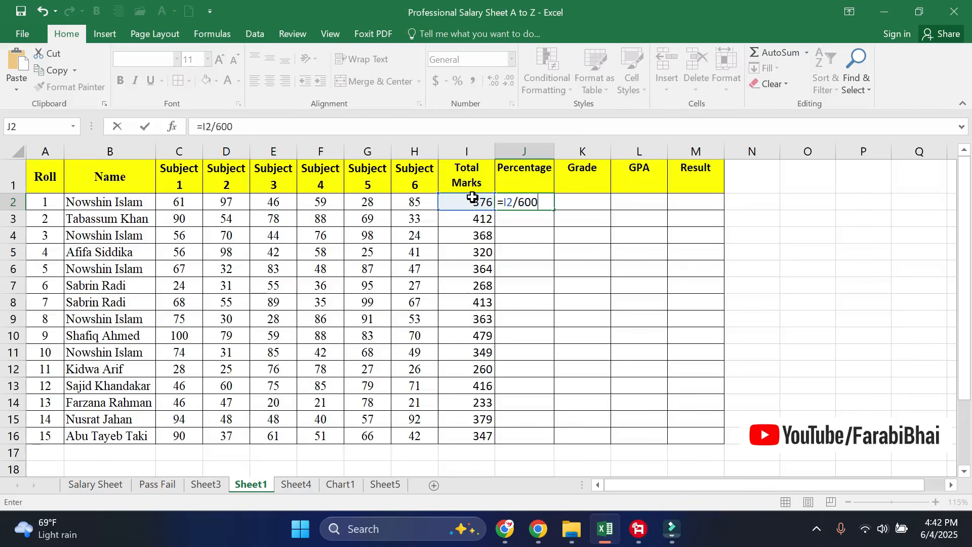
{"action": "key", "text": "Return"}
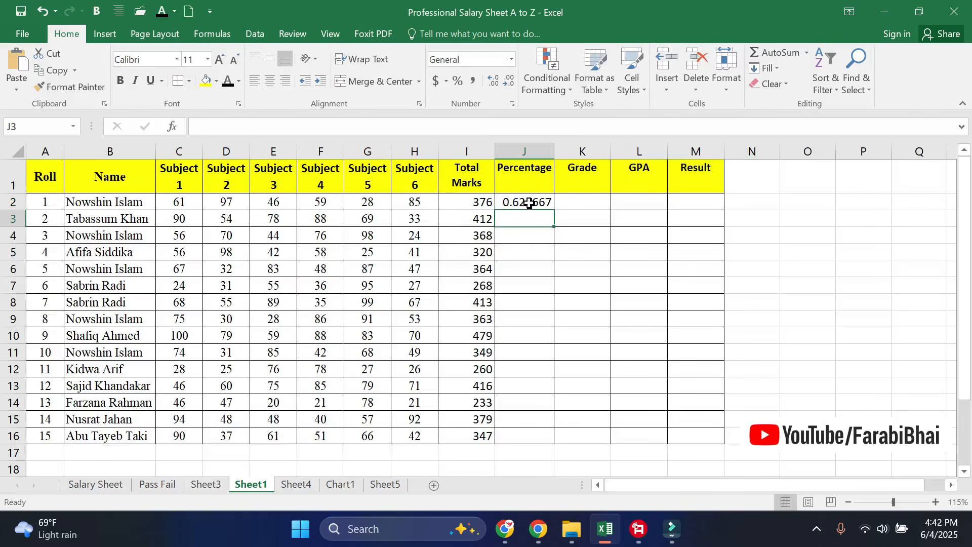
- Format column J as a percentage and fill the J2 formula down to J16
{"action": "left_click", "coordinate": [516, 202]}
{"action": "left_click", "coordinate": [528, 151]}
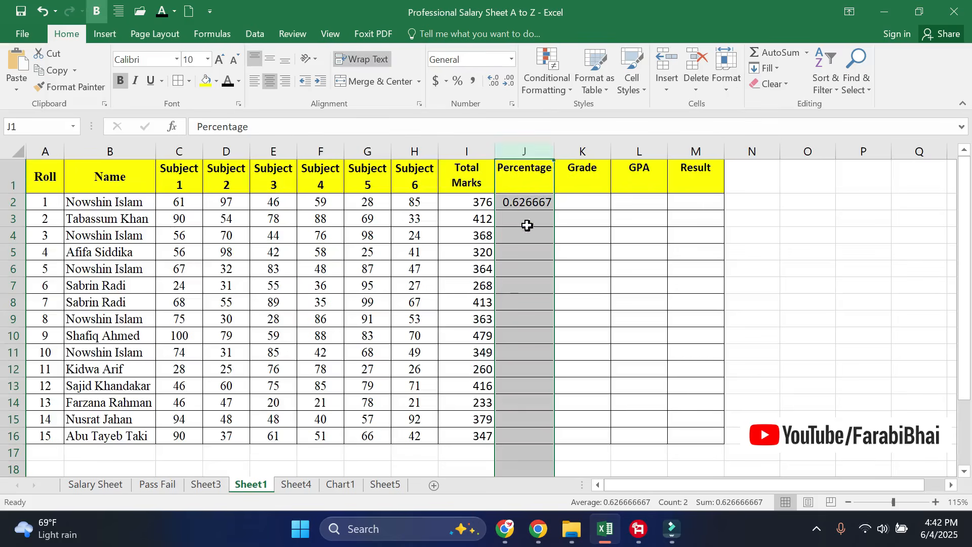
{"action": "left_click", "coordinate": [457, 81]}
{"action": "left_click", "coordinate": [524, 202]}
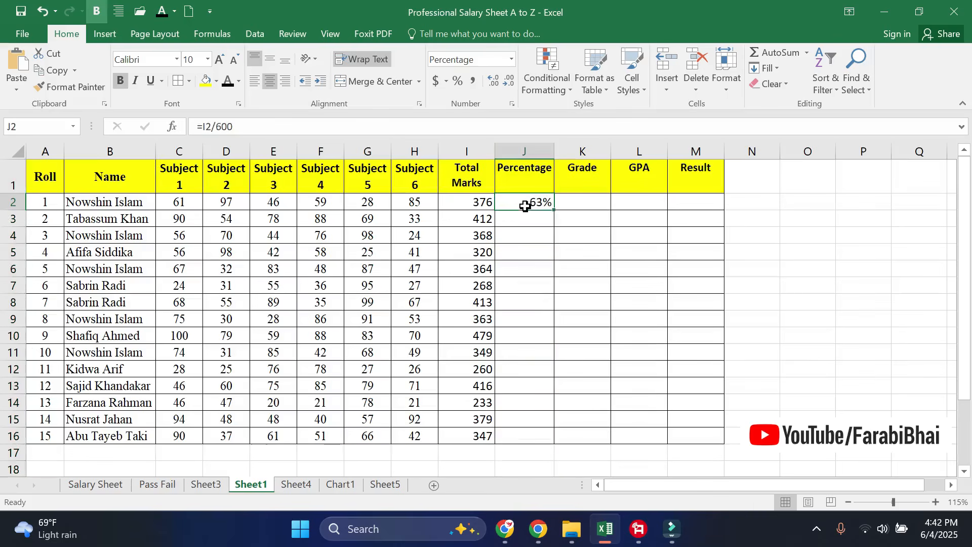
{"action": "double_click", "coordinate": [553, 211]}
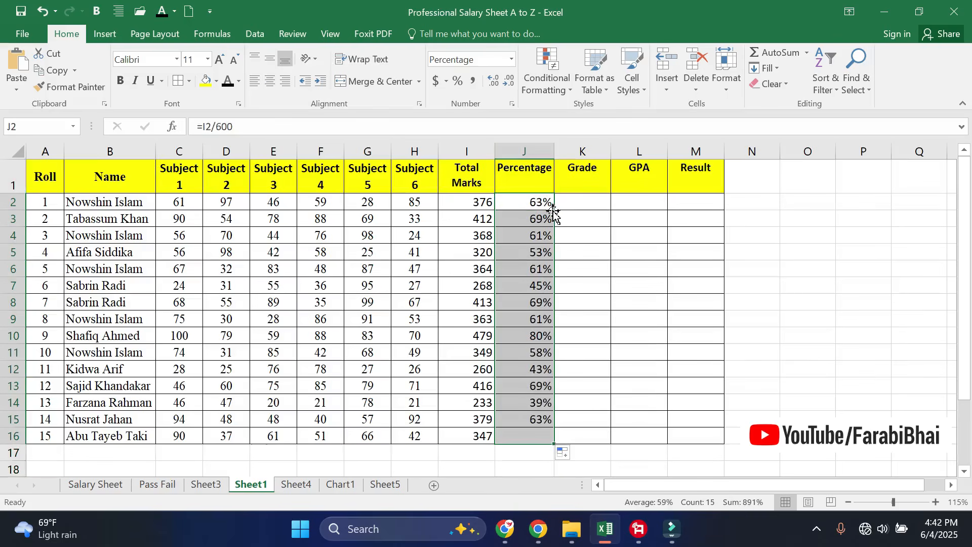
{"action": "left_click", "coordinate": [524, 148]}
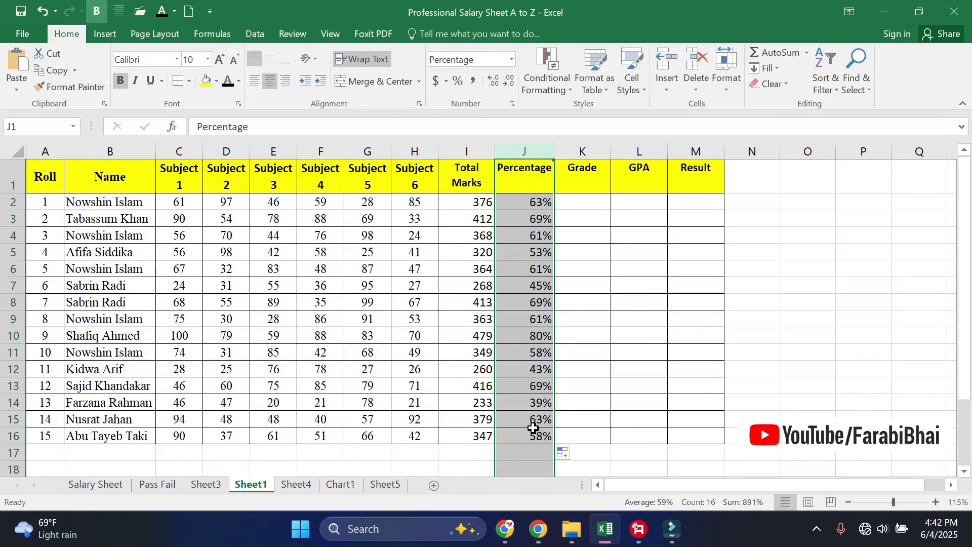
{"action": "left_click_drag", "start_coordinate": [529, 438], "coordinate": [527, 202]}
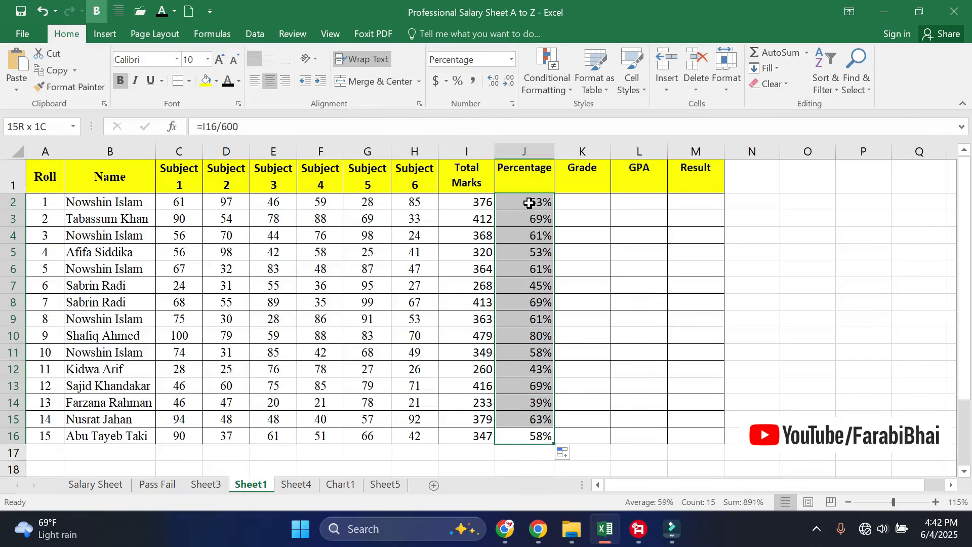
{"action": "left_click", "coordinate": [528, 236]}
{"action": "left_click", "coordinate": [529, 337]}
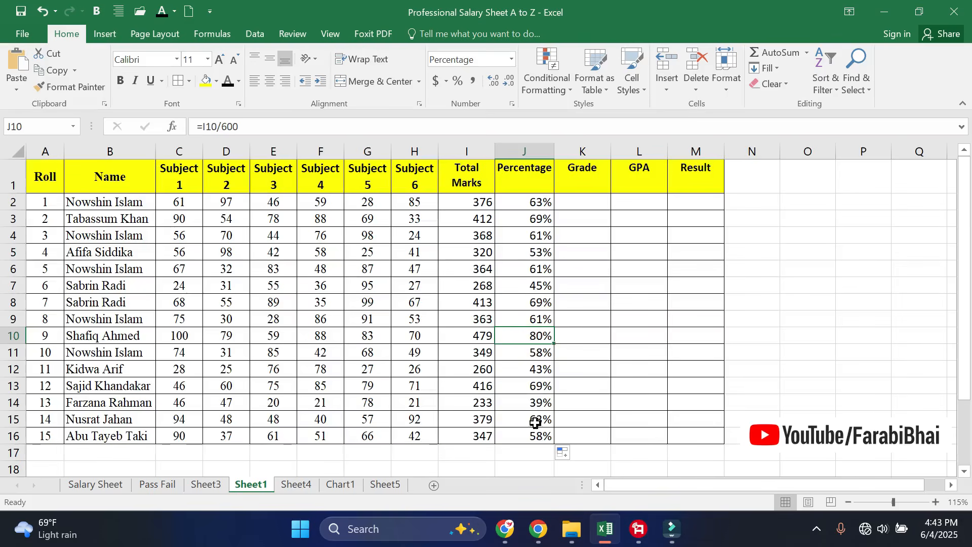
{"action": "left_click", "coordinate": [526, 222]}
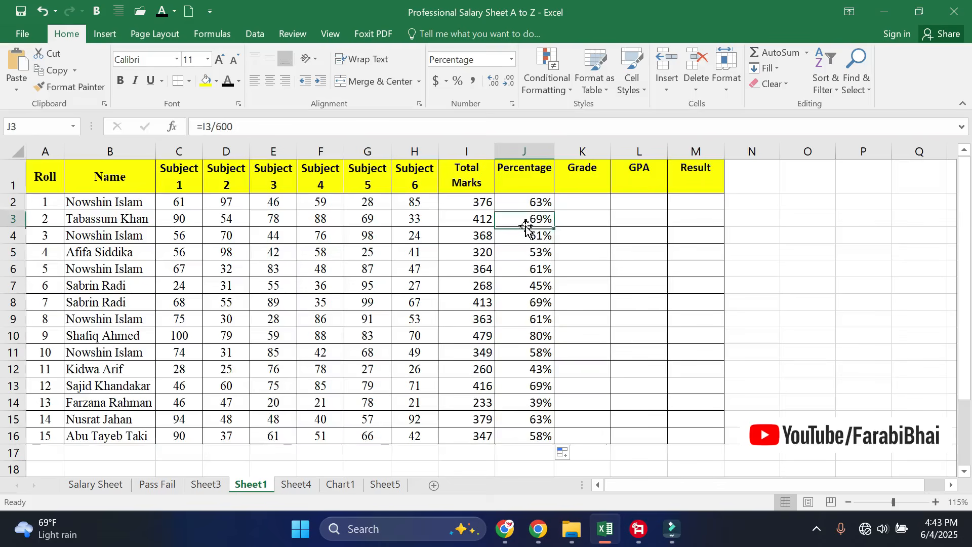
- Change roll 2's marks to 80 in Subject 5 and 90 in Subject 2
{"action": "left_click", "coordinate": [365, 217]}
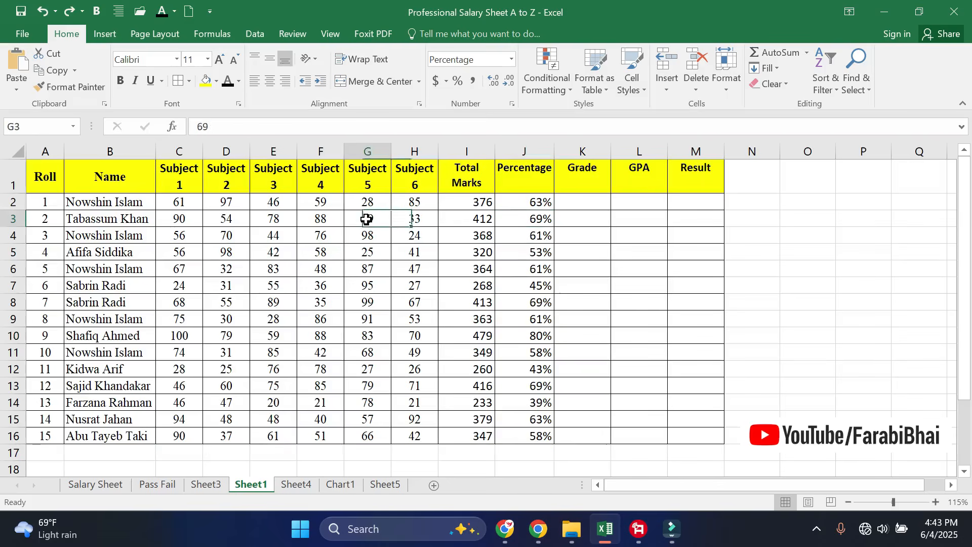
{"action": "type", "text": "80"}
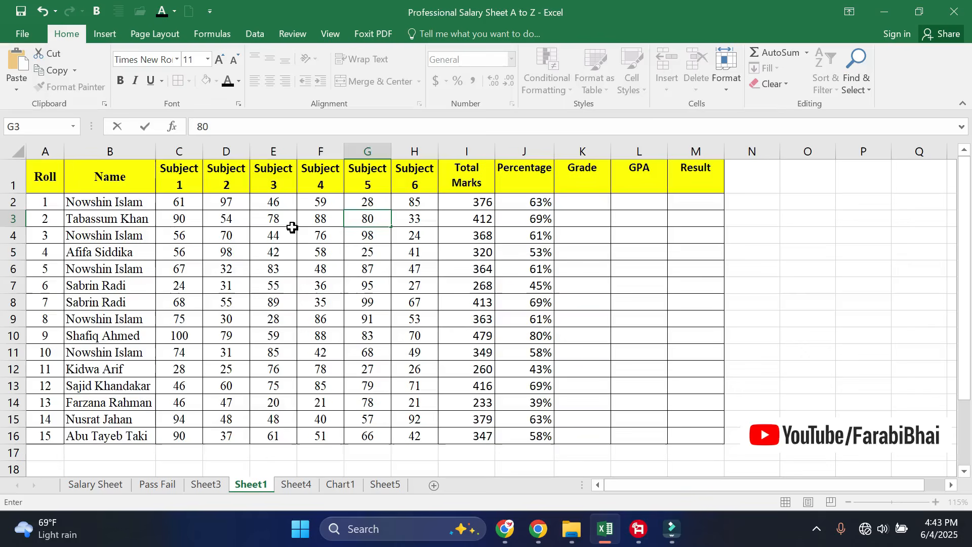
{"action": "left_click", "coordinate": [234, 220]}
{"action": "type", "text": "90"}
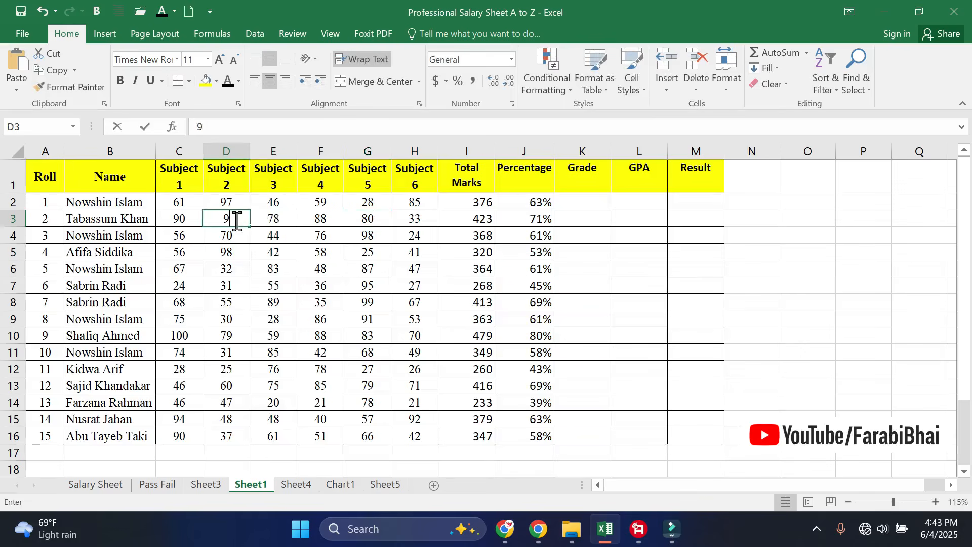
{"action": "left_click", "coordinate": [281, 217]}
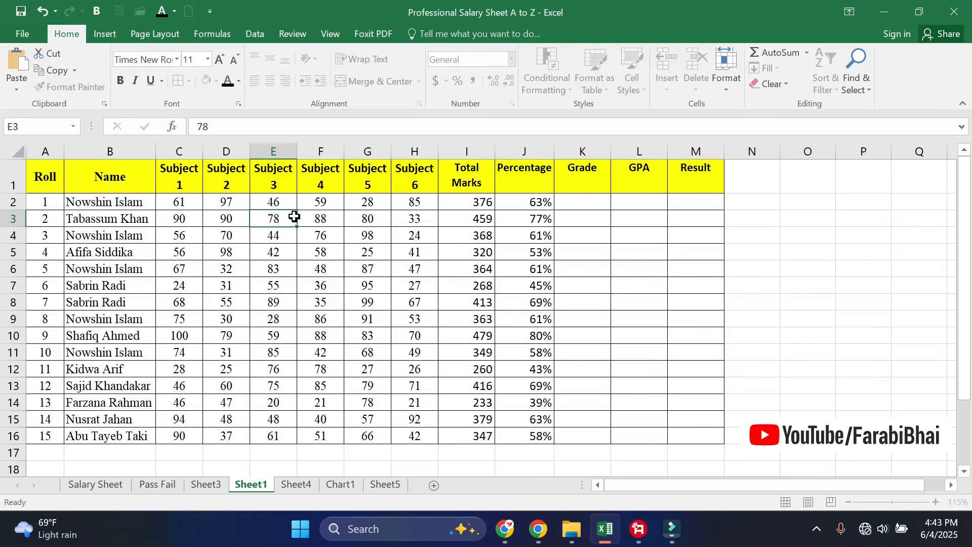
- Examine the Percentage column and its formulas against the students' subject marks
{"action": "left_click", "coordinate": [532, 220]}
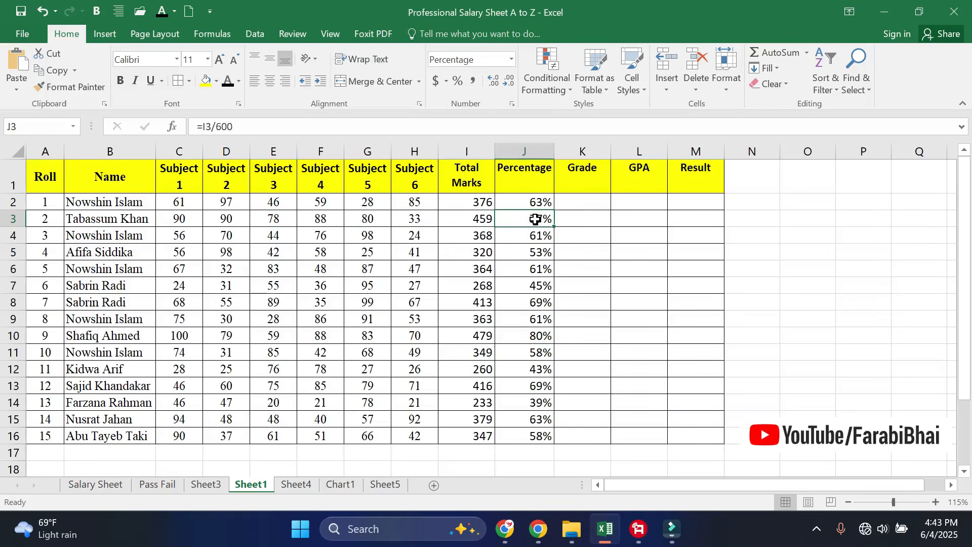
{"action": "left_click", "coordinate": [283, 246]}
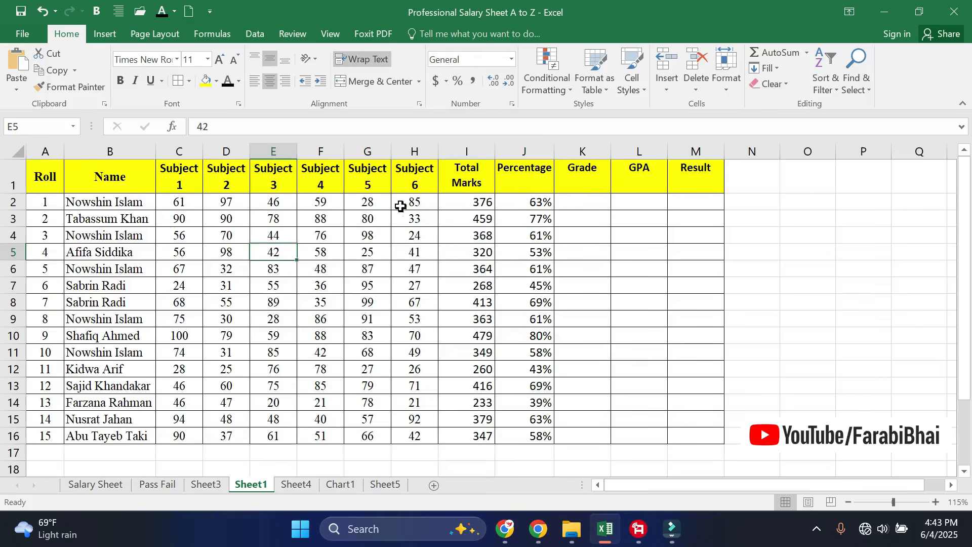
{"action": "left_click", "coordinate": [419, 249]}
{"action": "left_click", "coordinate": [468, 265]}
{"action": "left_click", "coordinate": [508, 231]}
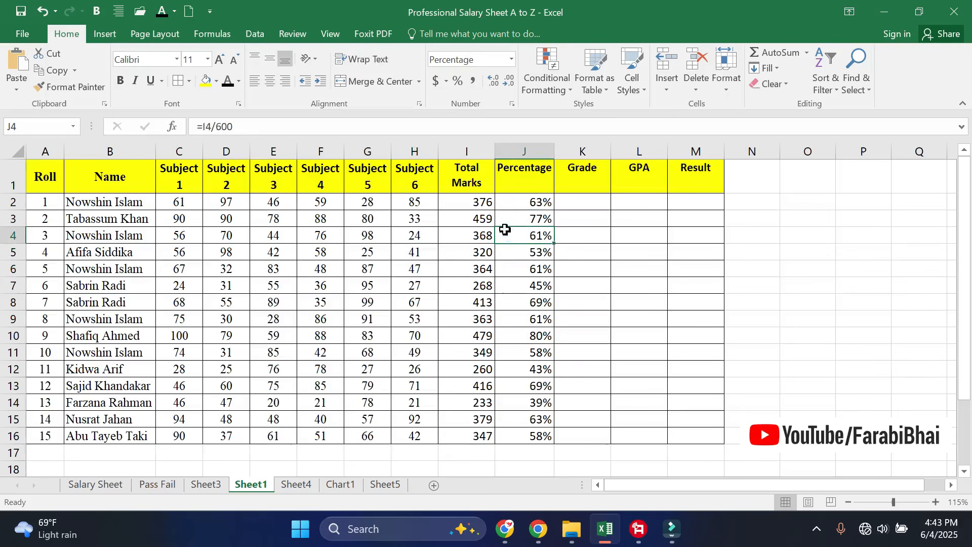
{"action": "left_click", "coordinate": [188, 202]}
{"action": "left_click", "coordinate": [217, 199]}
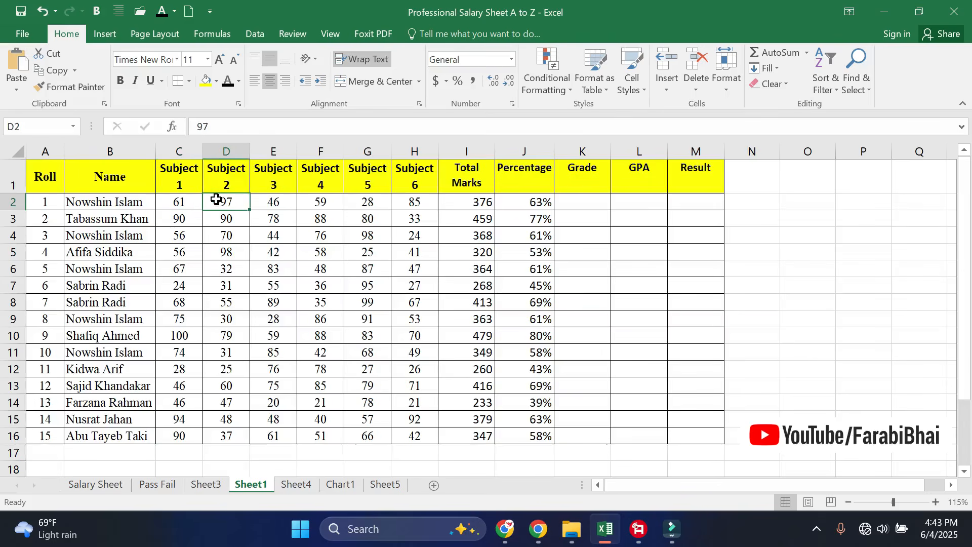
{"action": "left_click", "coordinate": [15, 436]}
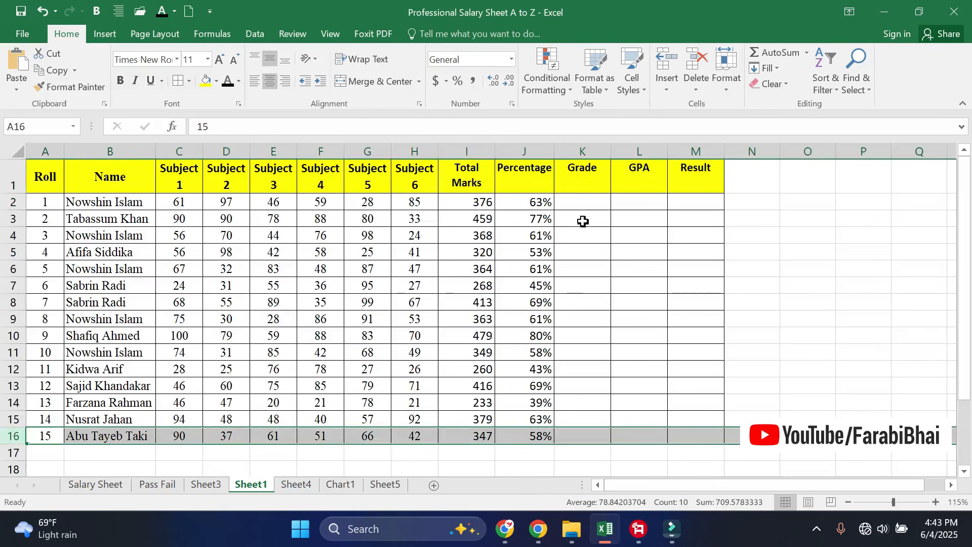
{"action": "left_click", "coordinate": [525, 151]}
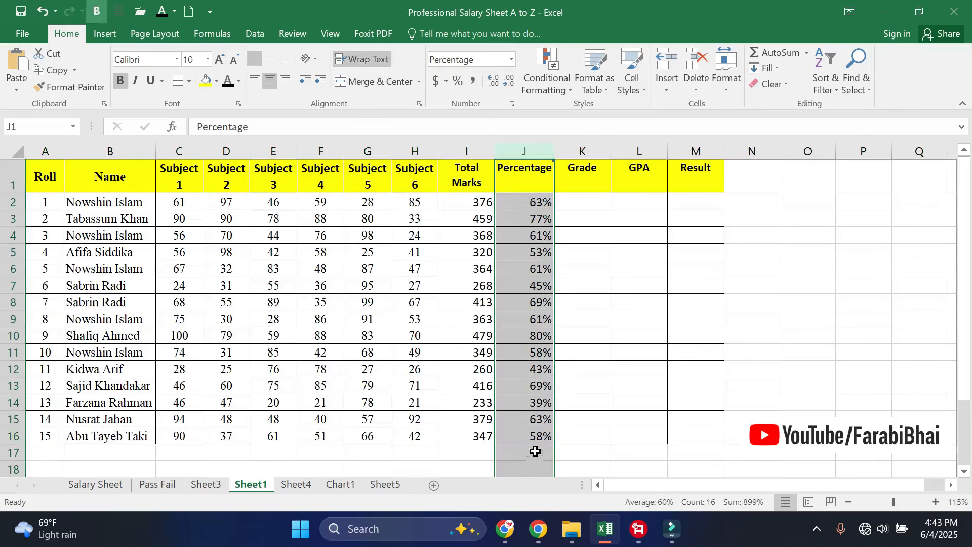
{"action": "left_click", "coordinate": [534, 204]}
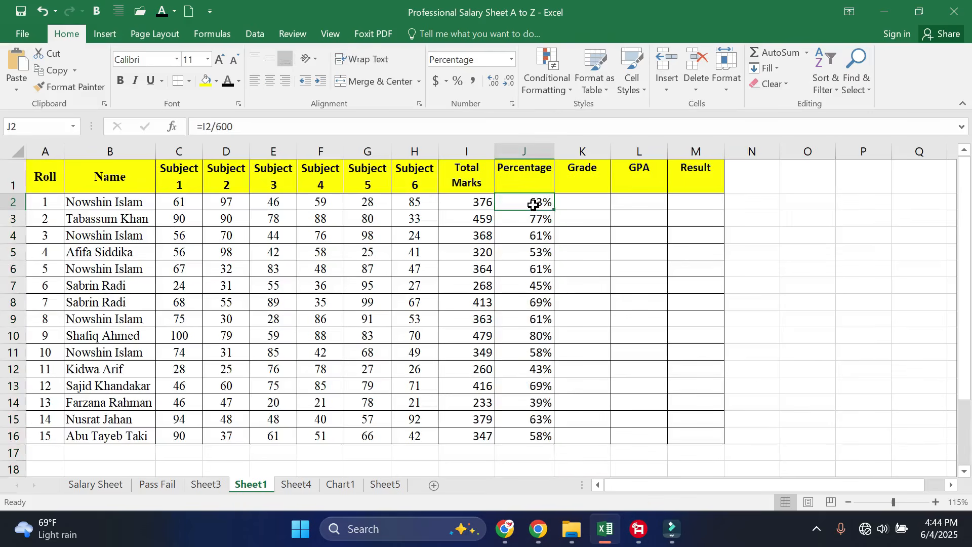
{"action": "left_click", "coordinate": [536, 149]}
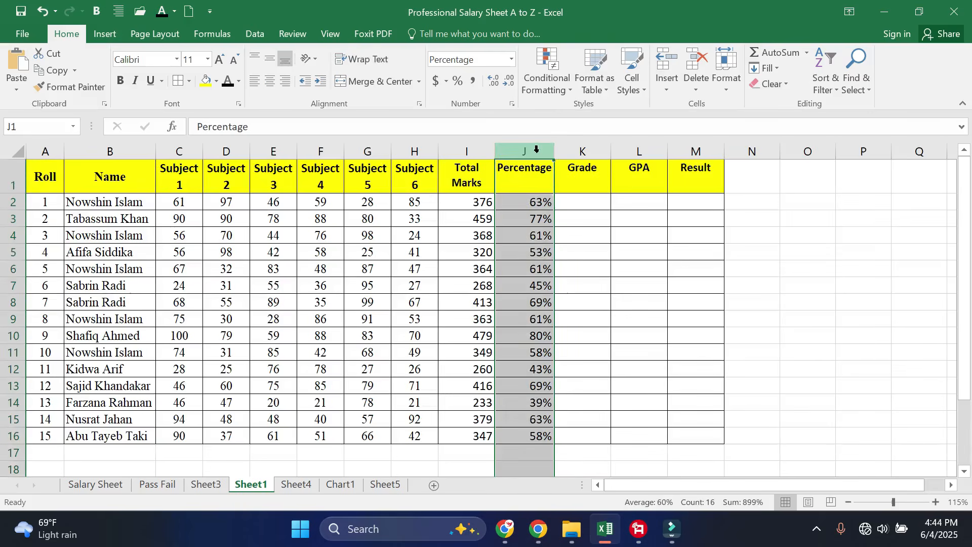
- Review the first student's six subject marks in C2:H2 and the empty Result column
{"action": "left_click", "coordinate": [697, 151]}
{"action": "left_click", "coordinate": [702, 205]}
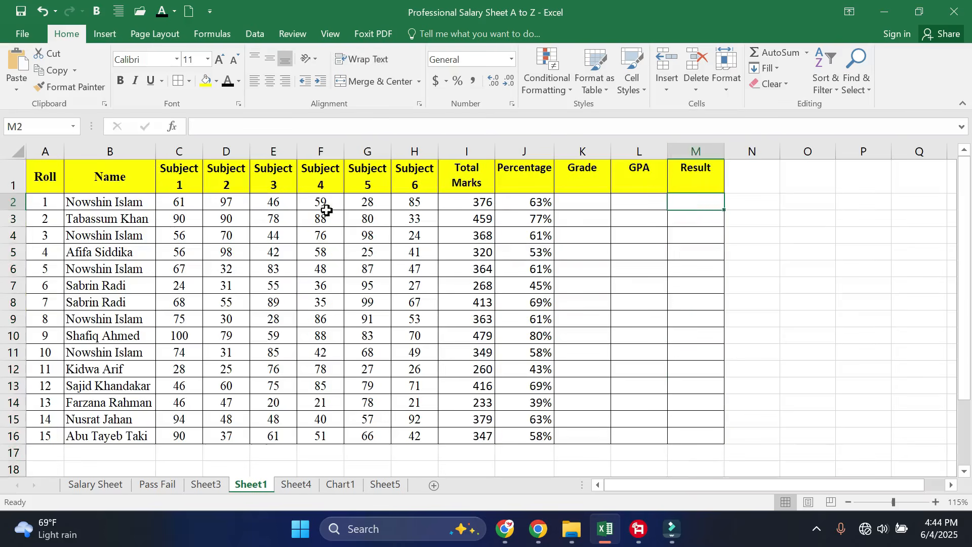
{"action": "left_click_drag", "start_coordinate": [172, 205], "coordinate": [412, 199]}
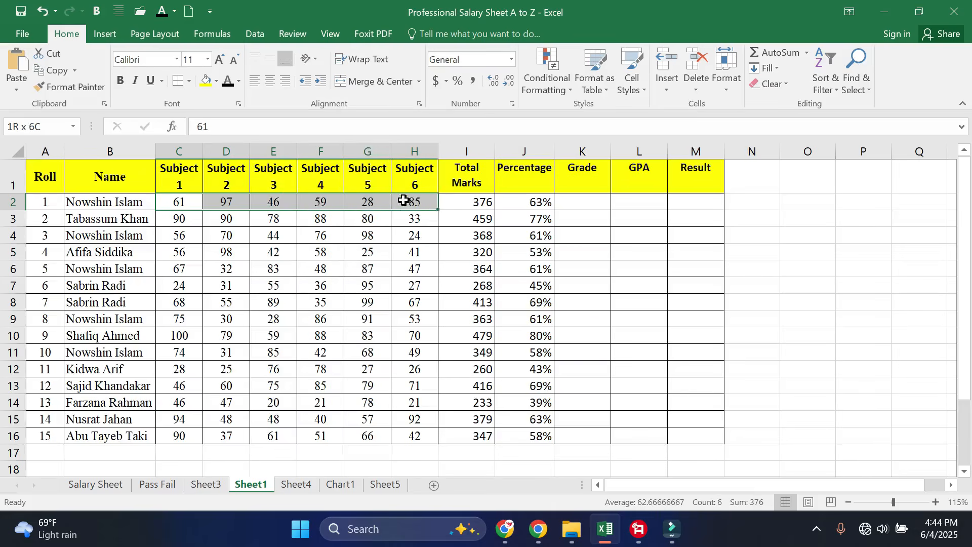
{"action": "left_click", "coordinate": [700, 200]}
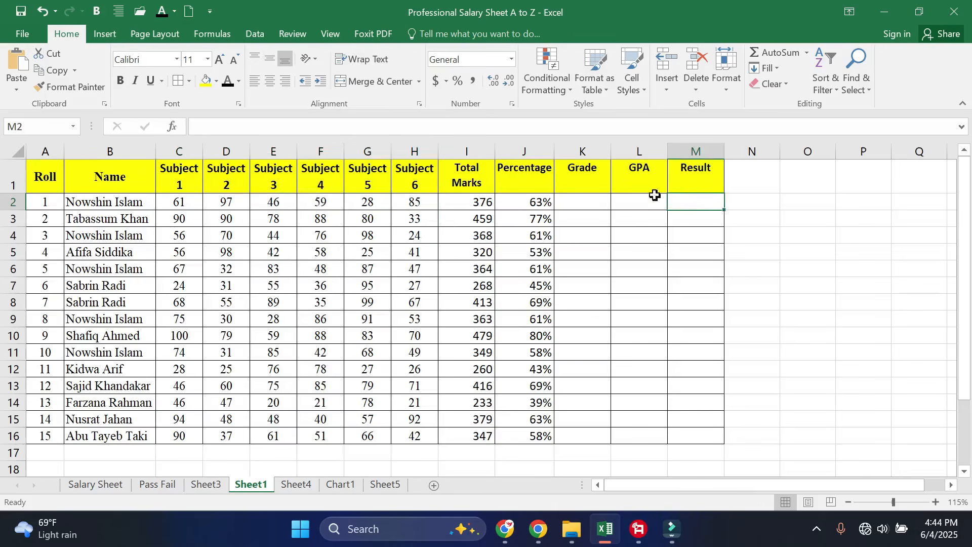
{"action": "left_click_drag", "start_coordinate": [169, 204], "coordinate": [423, 202]}
{"action": "left_click", "coordinate": [531, 200]}
{"action": "left_click", "coordinate": [367, 202]}
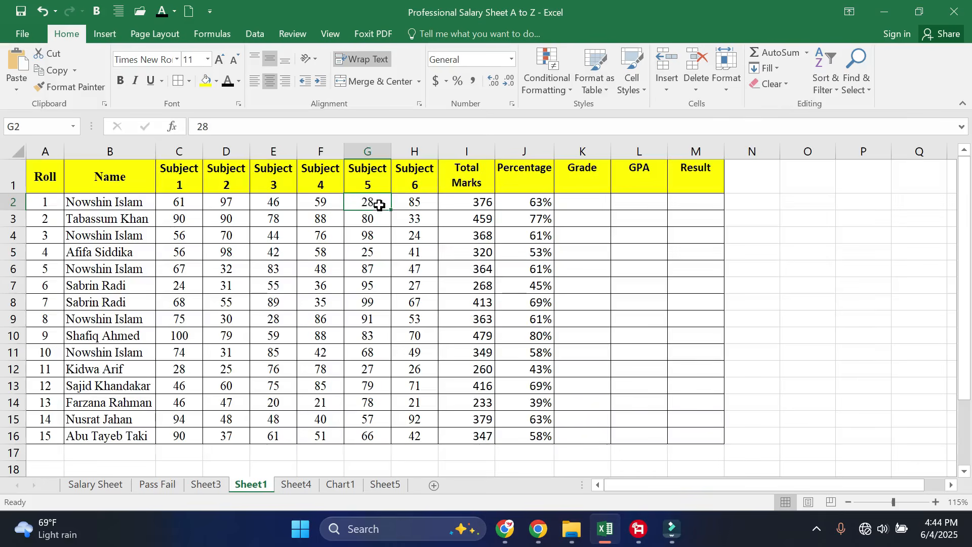
- Enter =IF(MIN(C2:H2)<33,"Fail","Pass") in M2 and fill the formula down the Result column to M16
{"action": "left_click", "coordinate": [696, 201]}
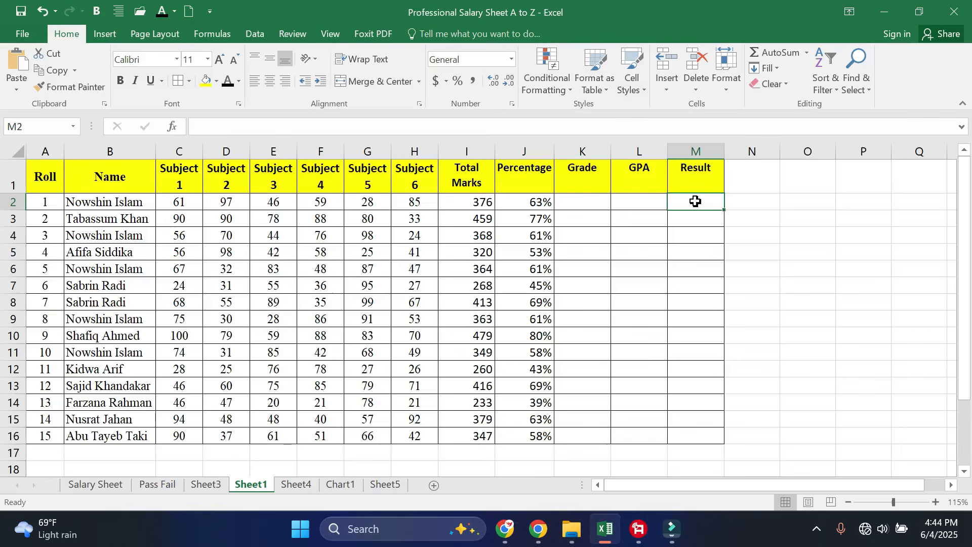
{"action": "type", "text": "="}
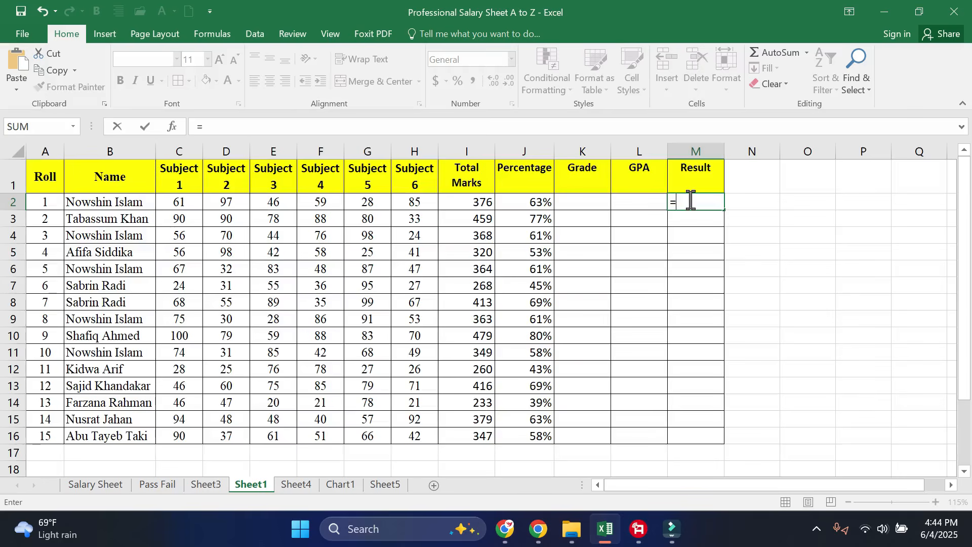
{"action": "type", "text": "if"}
{"action": "key", "text": "Tab"}
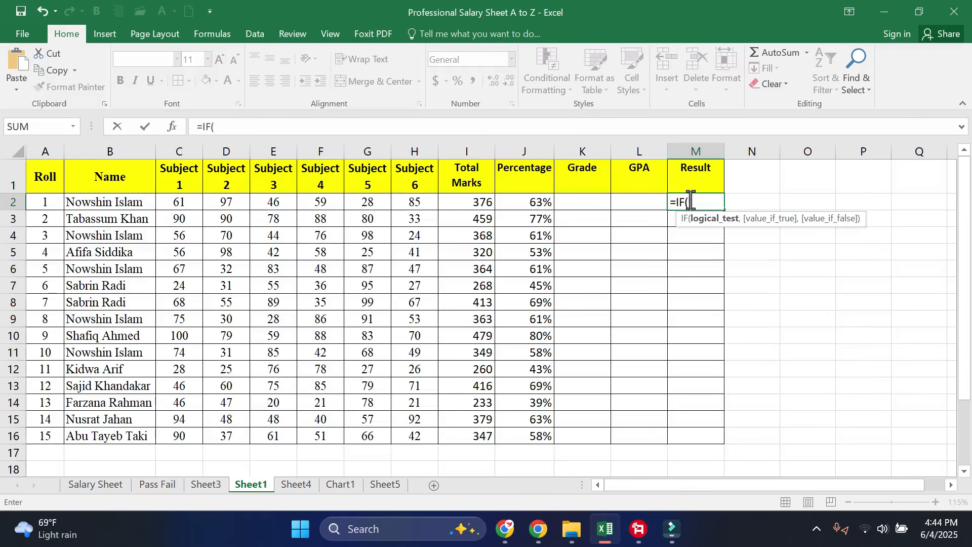
{"action": "type", "text": "m"}
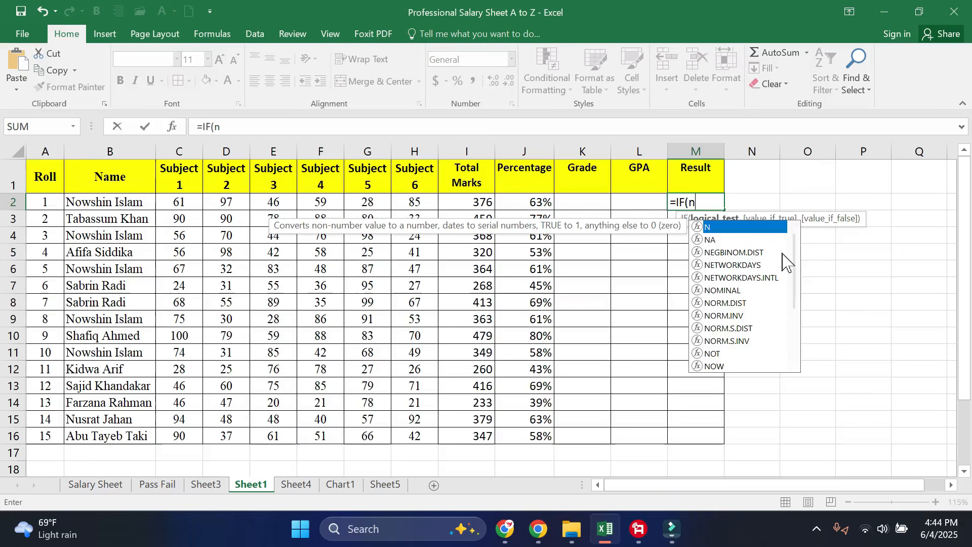
{"action": "type", "text": "in"}
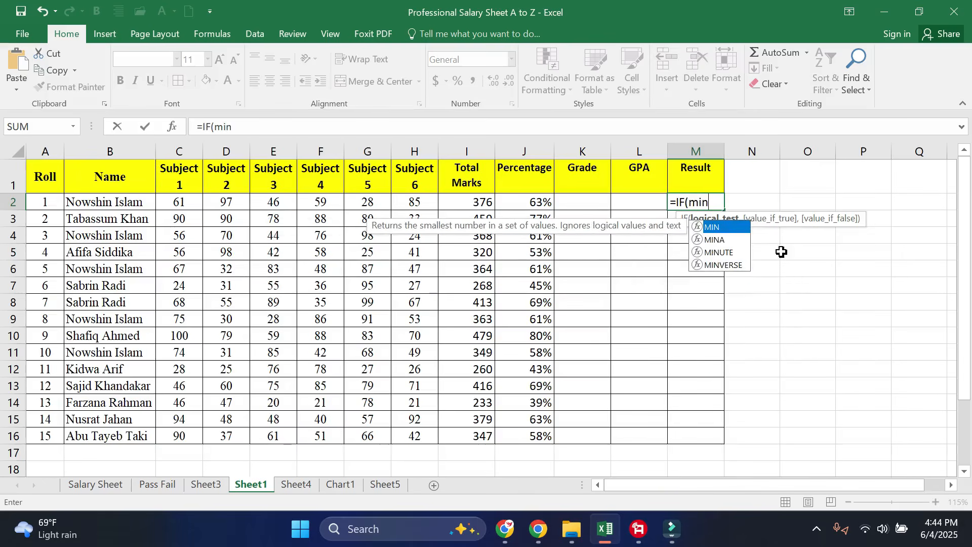
{"action": "key", "text": "Tab"}
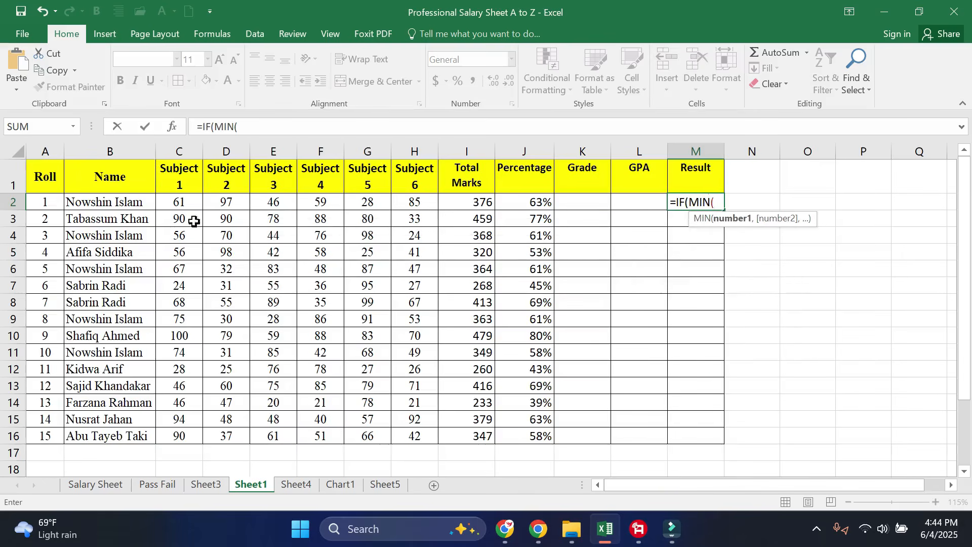
{"action": "left_click_drag", "start_coordinate": [171, 206], "coordinate": [415, 201]}
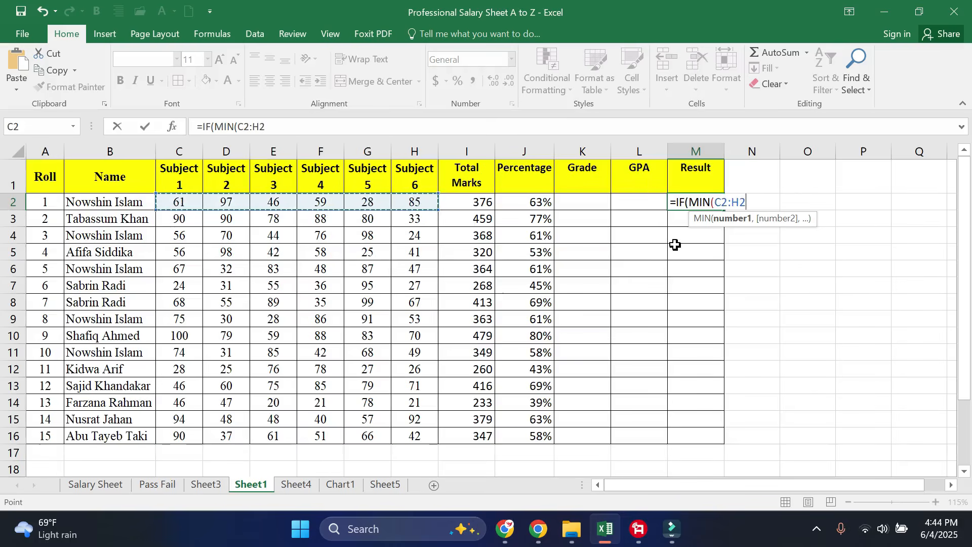
{"action": "type", "text": ")"}
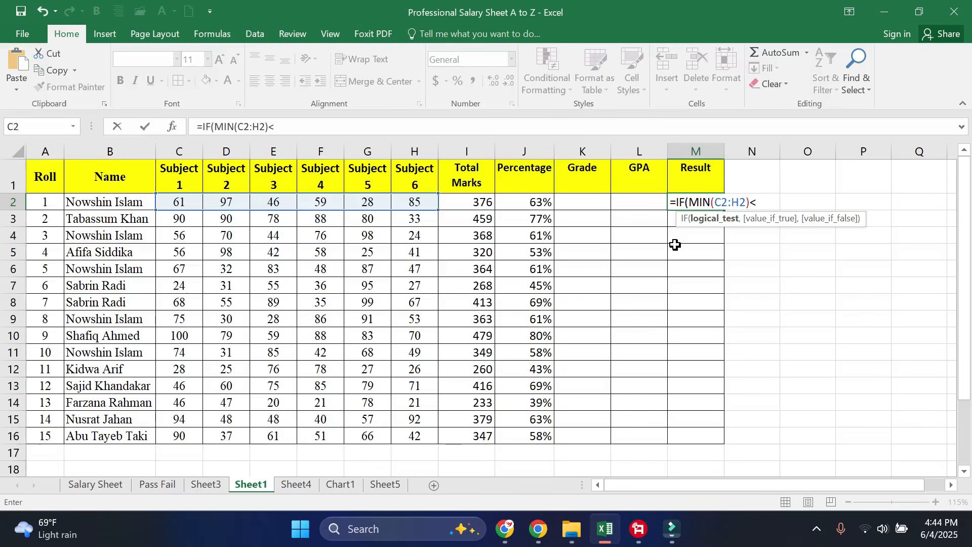
{"action": "type", "text": "<33,\"Fail"}
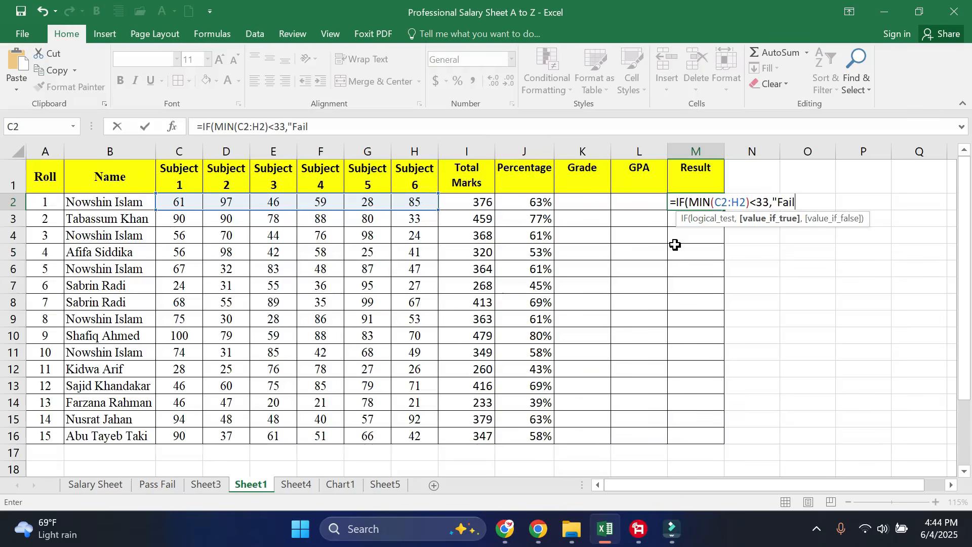
{"action": "type", "text": "\",\"Pass\""}
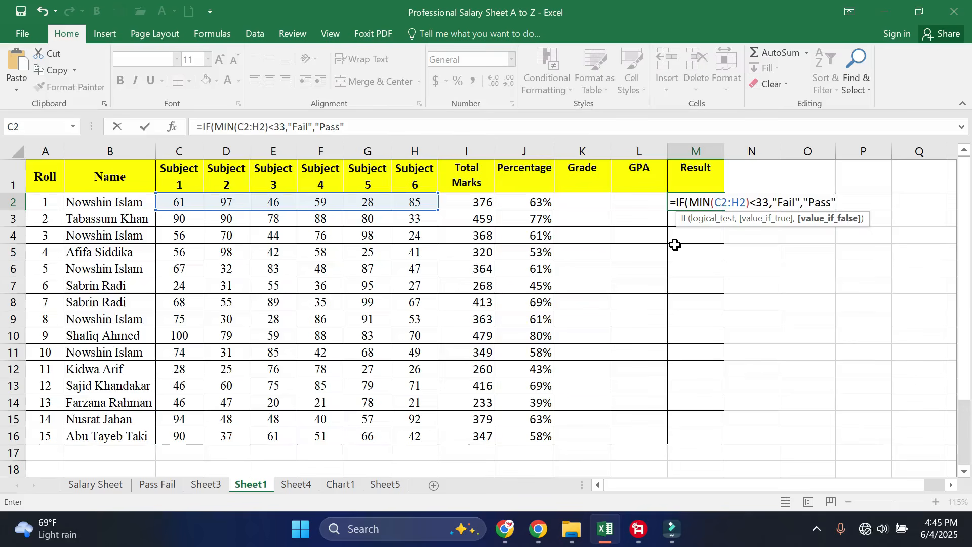
{"action": "key", "text": "Return"}
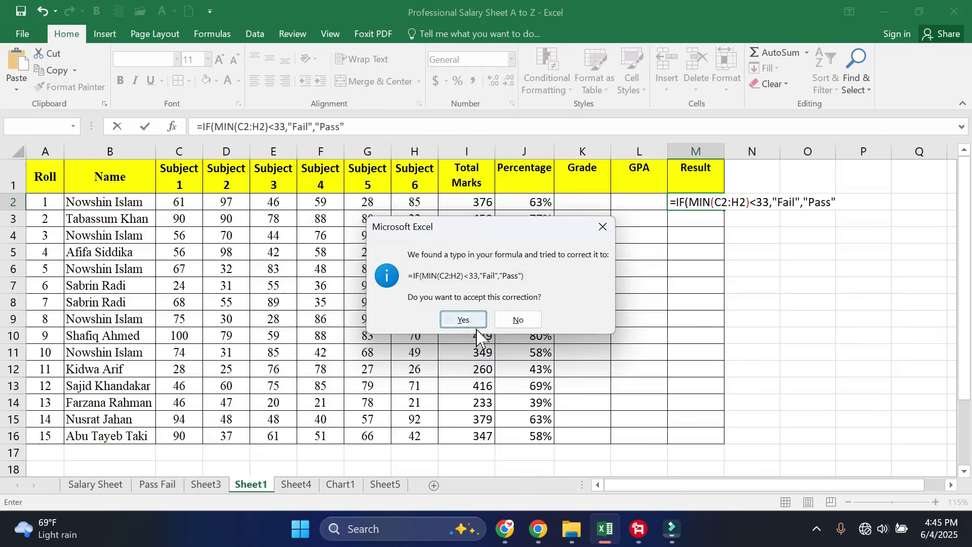
{"action": "left_click", "coordinate": [463, 320]}
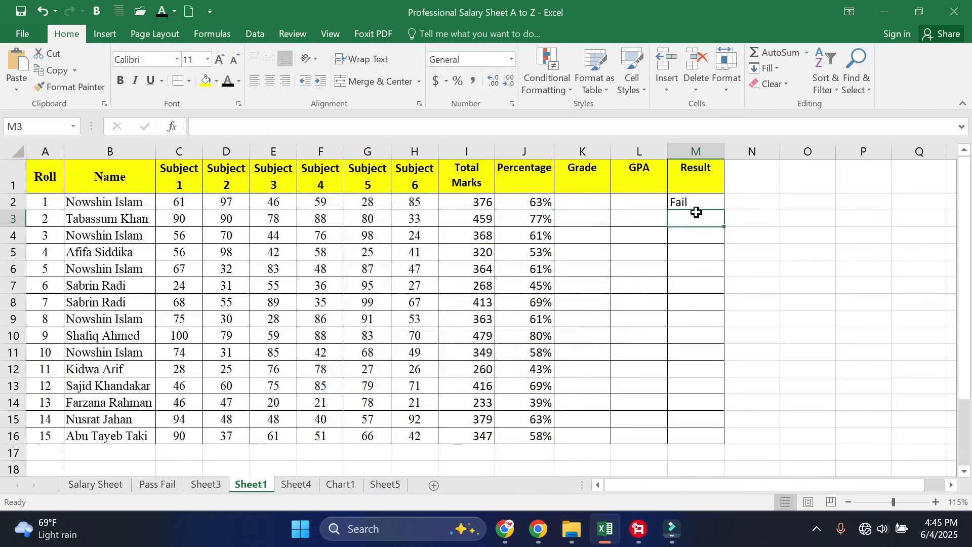
{"action": "left_click", "coordinate": [704, 205]}
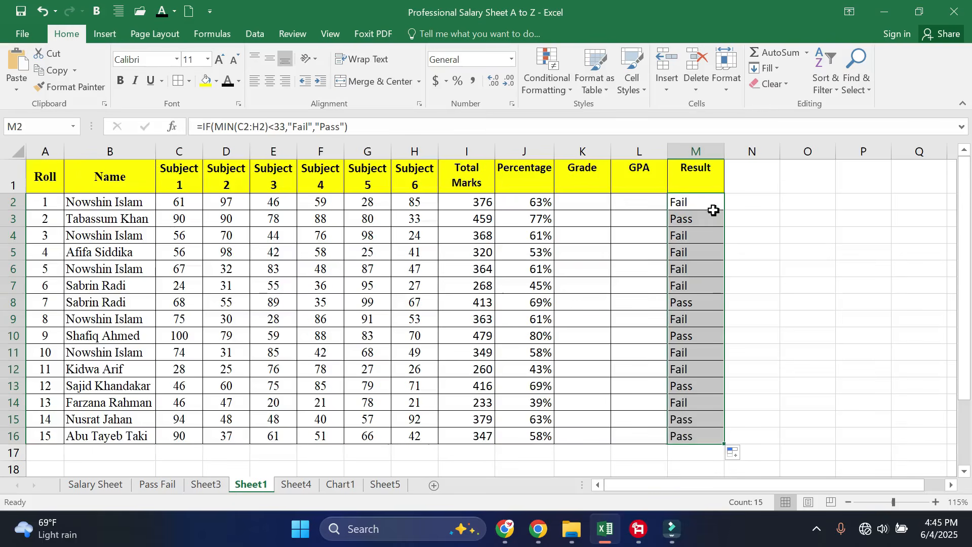
{"action": "left_click", "coordinate": [704, 438]}
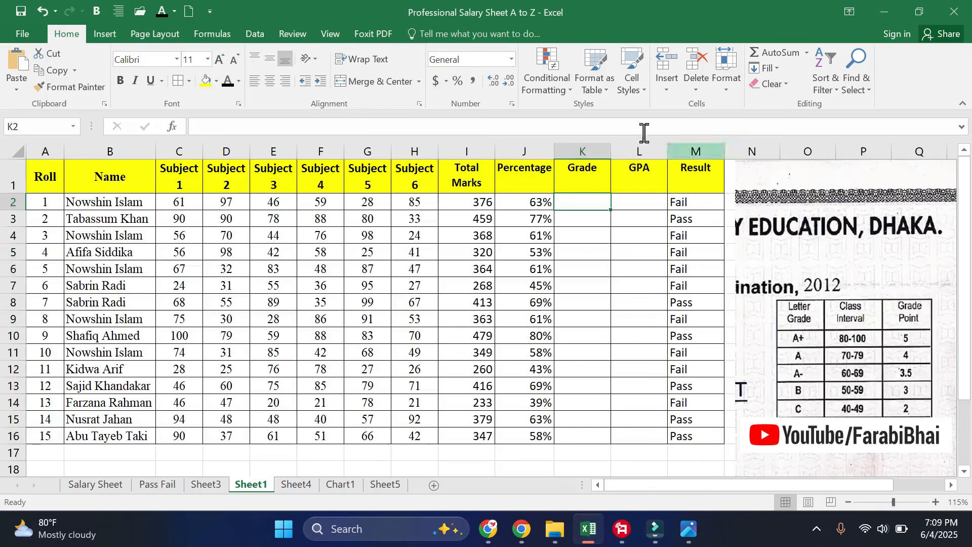
- Move the grading-scale picture slightly closer so that it sits directly beside the Result column
{"action": "left_click", "coordinate": [588, 202]}
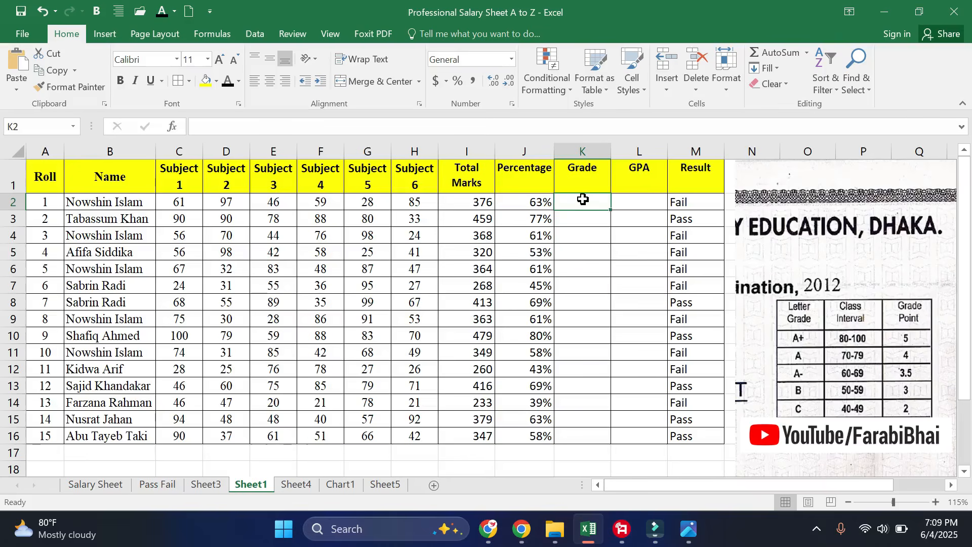
{"action": "left_click_drag", "start_coordinate": [581, 200], "coordinate": [577, 439]}
{"action": "left_click_drag", "start_coordinate": [866, 315], "coordinate": [859, 273]}
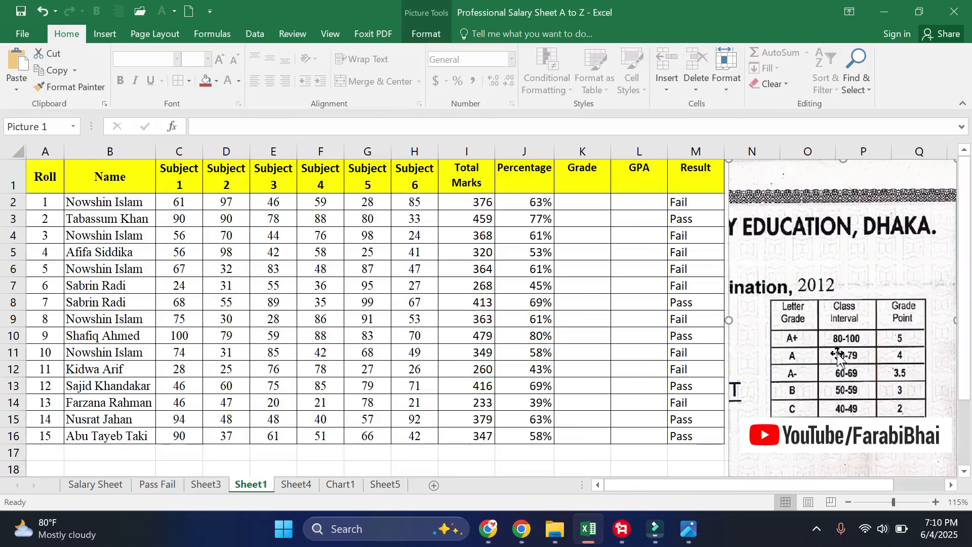
- Start a nested IF formula in K2 of the Grade column that returns "A+" when J2>=80%
{"action": "left_click", "coordinate": [592, 206]}
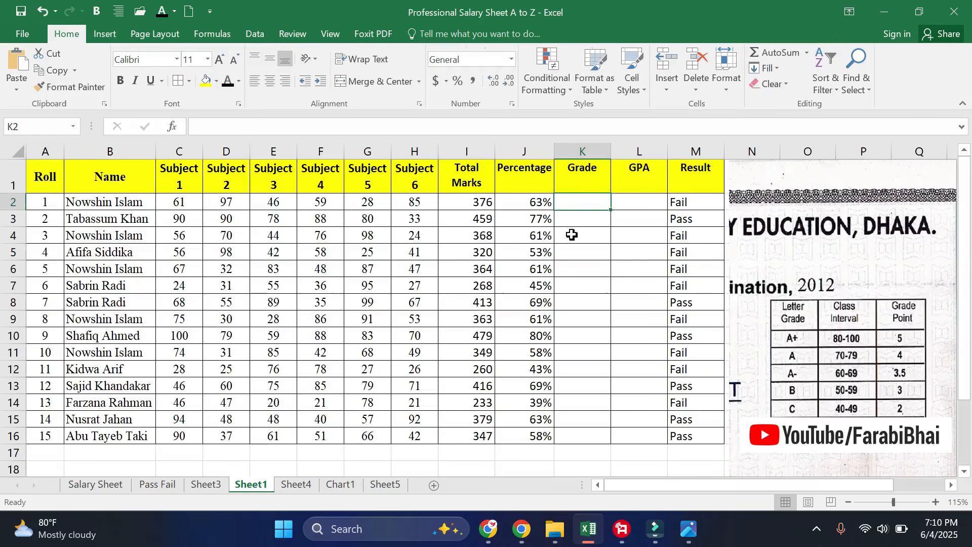
{"action": "type", "text": "=if"}
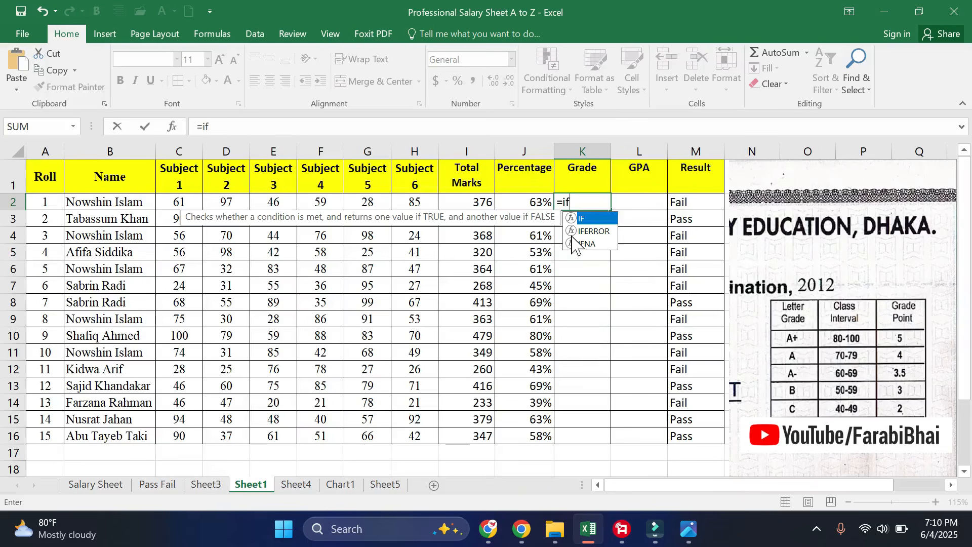
{"action": "key", "text": "Tab"}
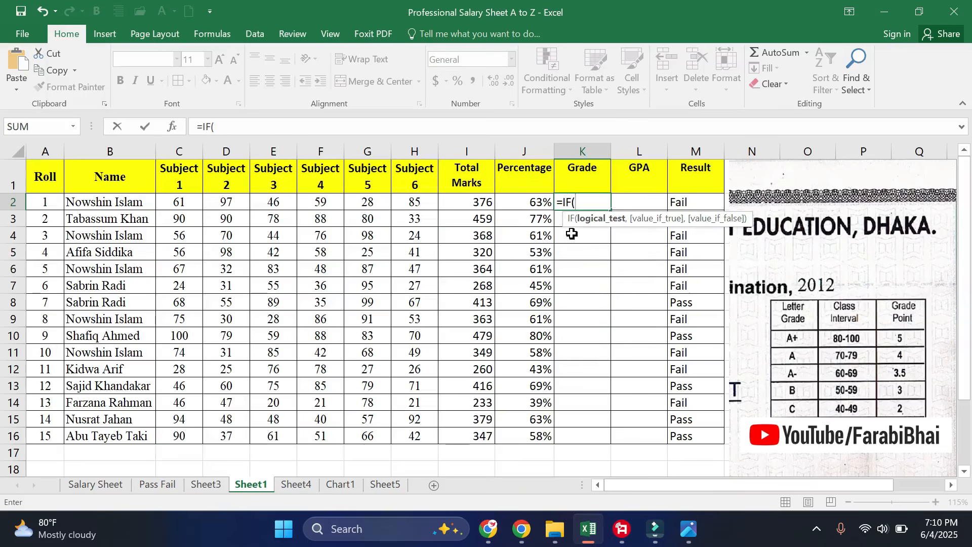
{"action": "left_click", "coordinate": [530, 205]}
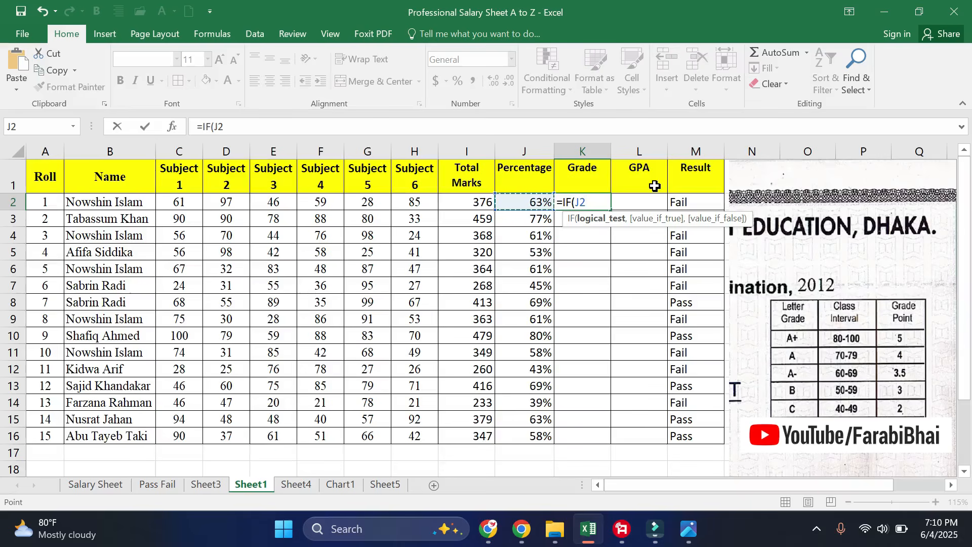
{"action": "type", "text": ">=80%"}
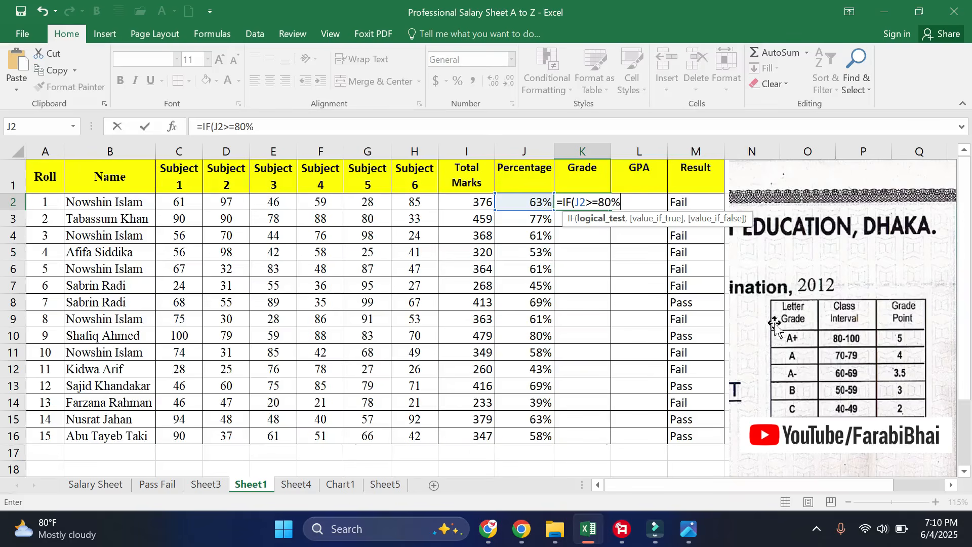
{"action": "type", "text": ",\"A+"}
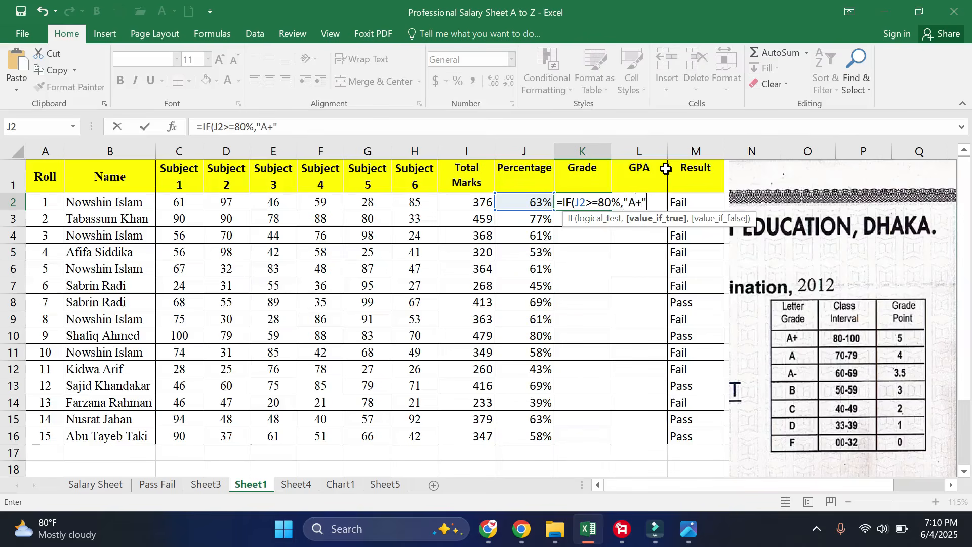
{"action": "type", "text": "\","}
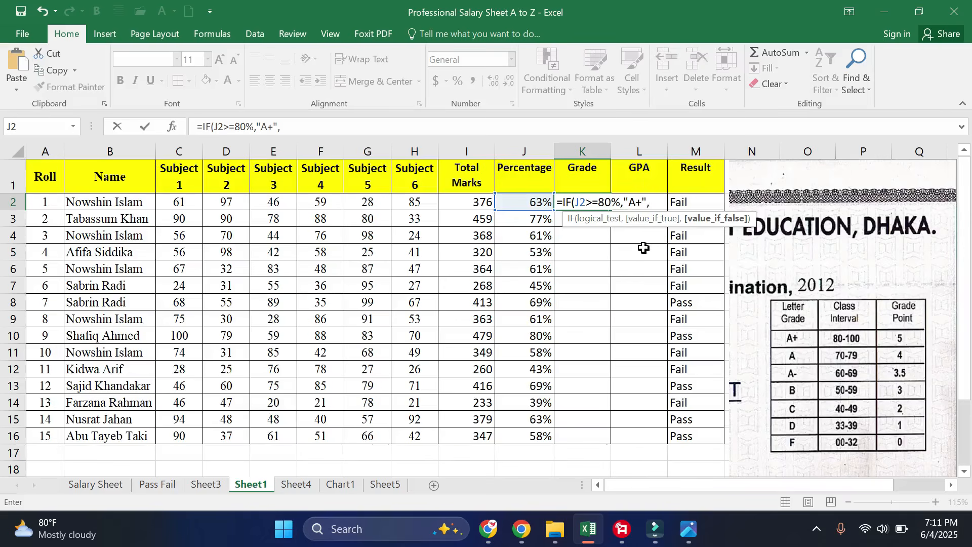
- Add a nested IF to the K2 grade formula that returns "A" when J2>=70%
{"action": "type", "text": "if"}
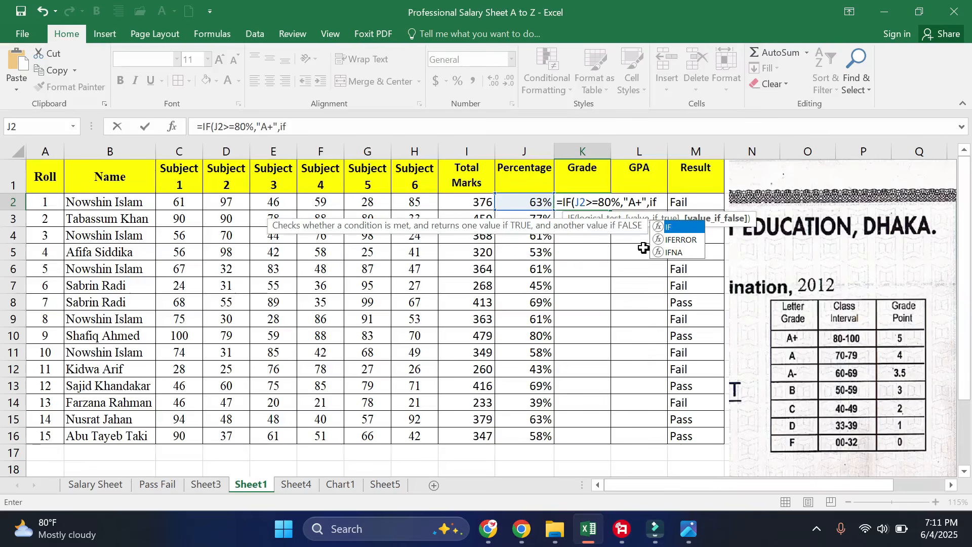
{"action": "key", "text": "Tab"}
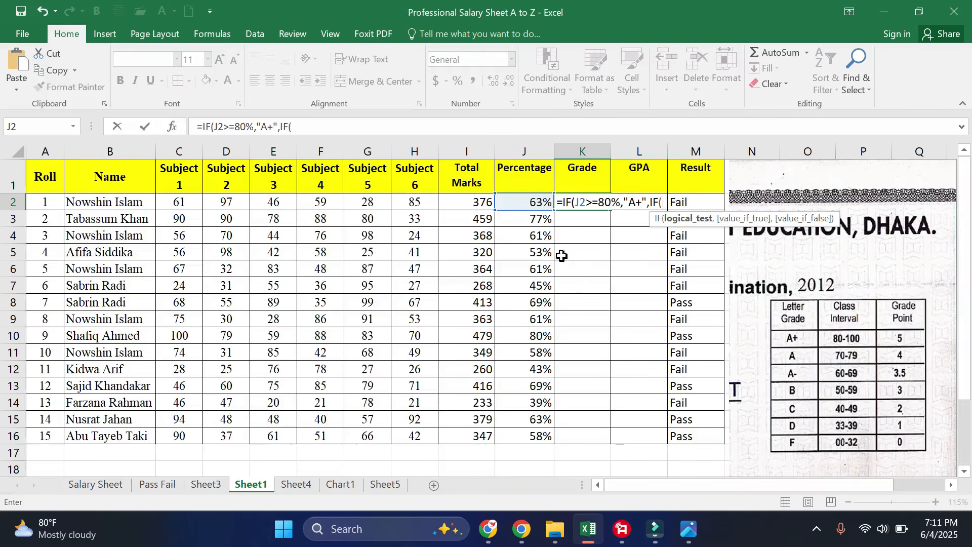
{"action": "left_click", "coordinate": [532, 200]}
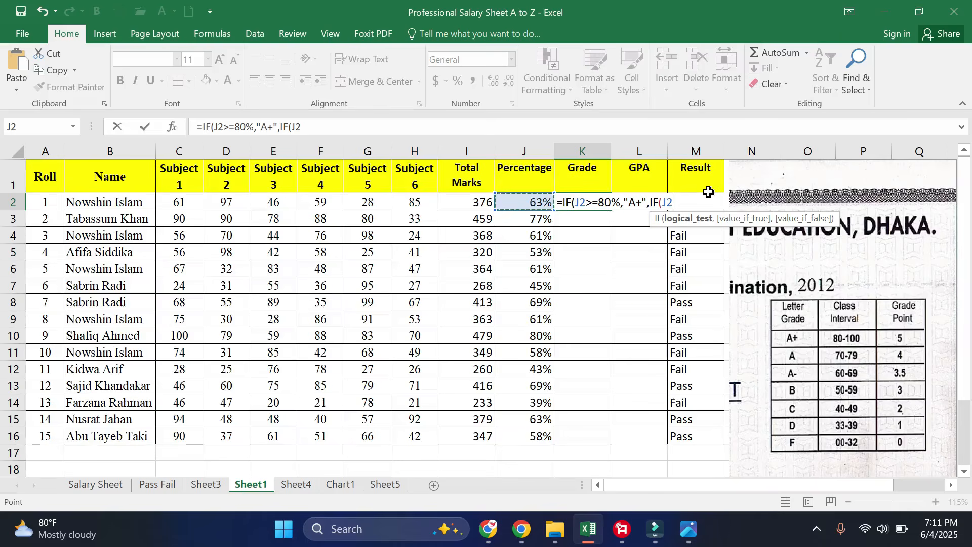
{"action": "type", "text": ">=70%"}
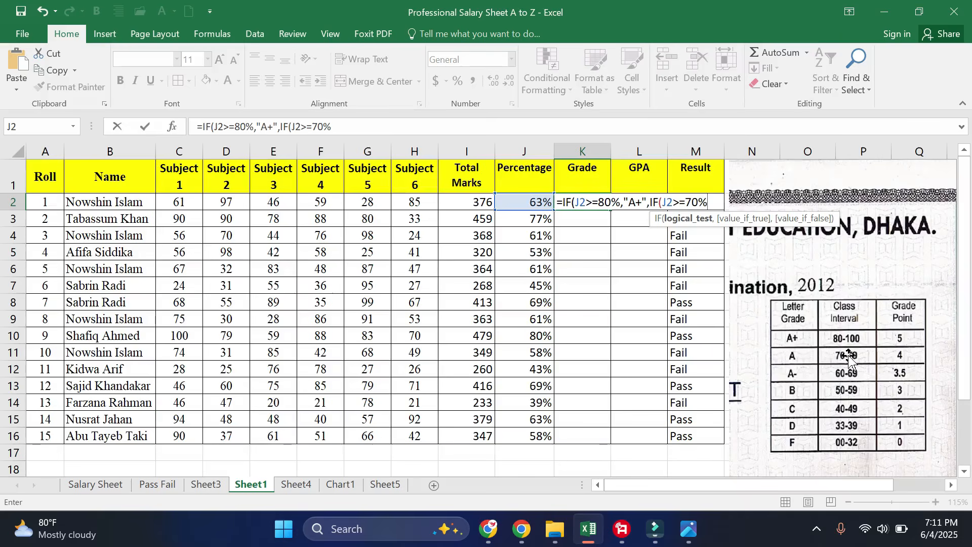
{"action": "type", "text": ","}
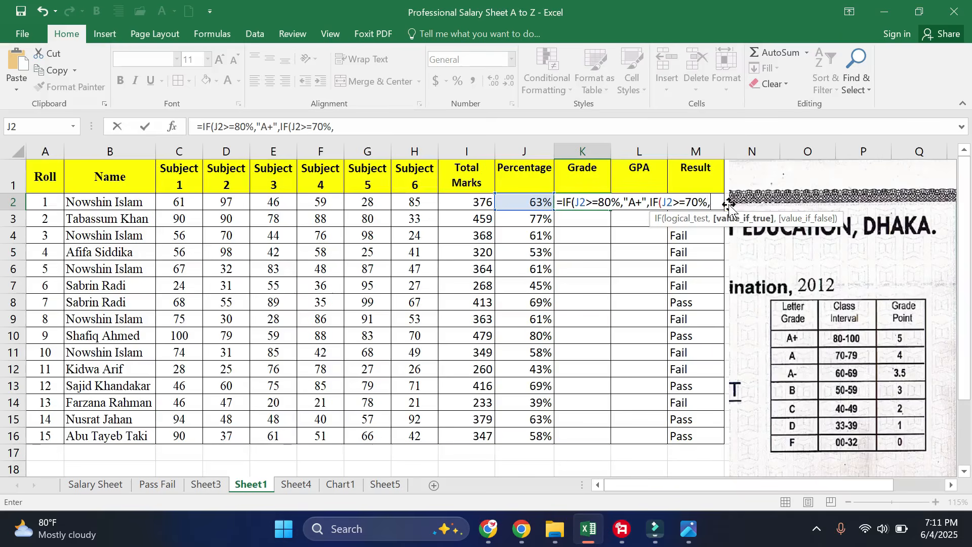
{"action": "type", "text": "\"A\","}
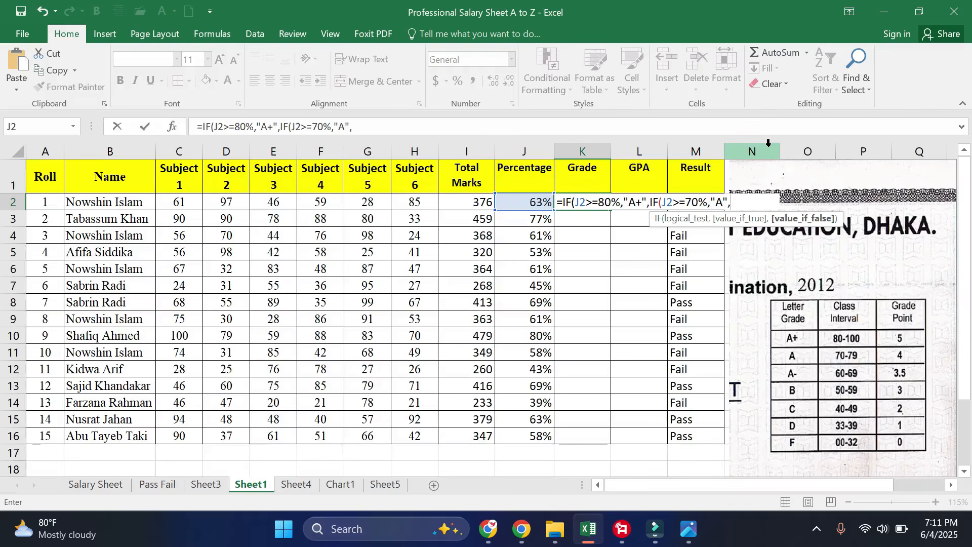
- Nest another IF in the K2 grade formula that returns "A-" when J2>=60%
{"action": "type", "text": "IF("}
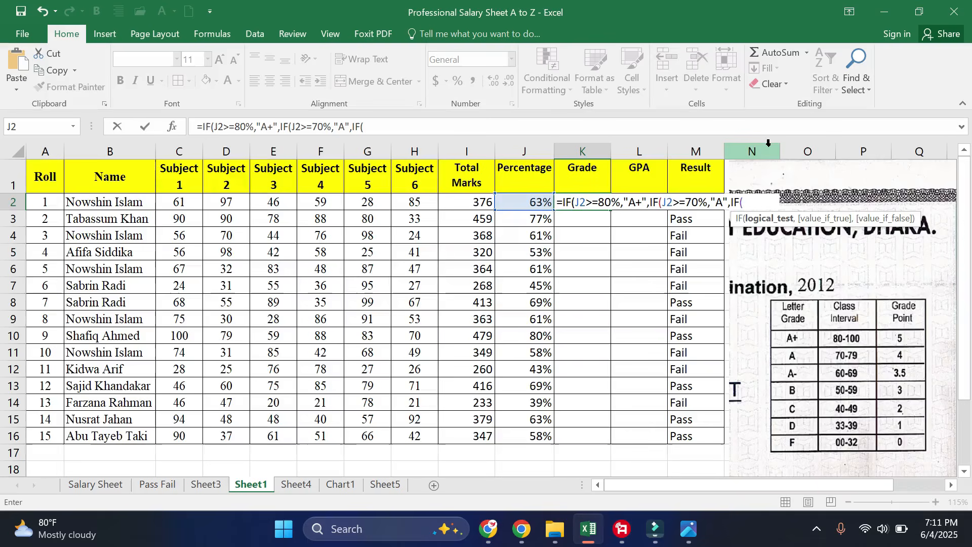
{"action": "left_click", "coordinate": [537, 202]}
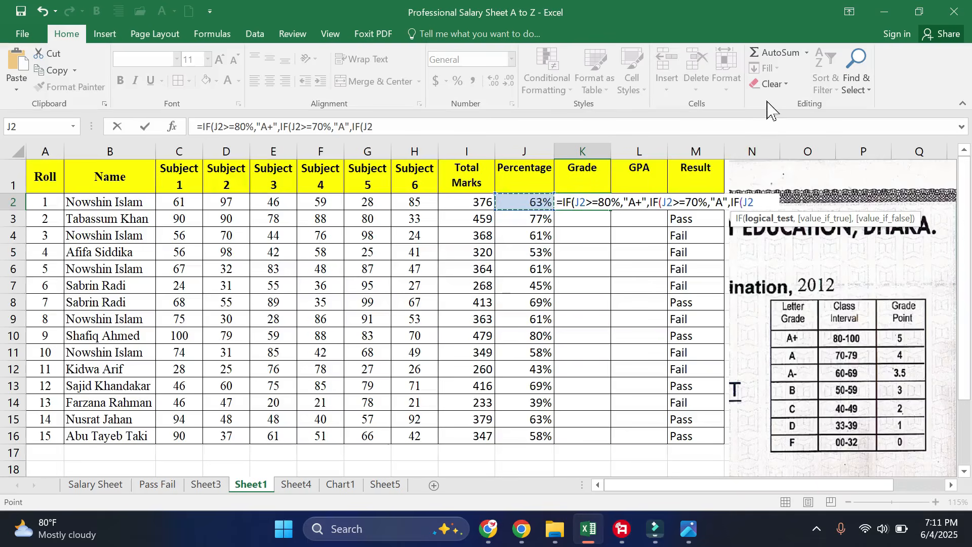
{"action": "type", "text": ">=60%"}
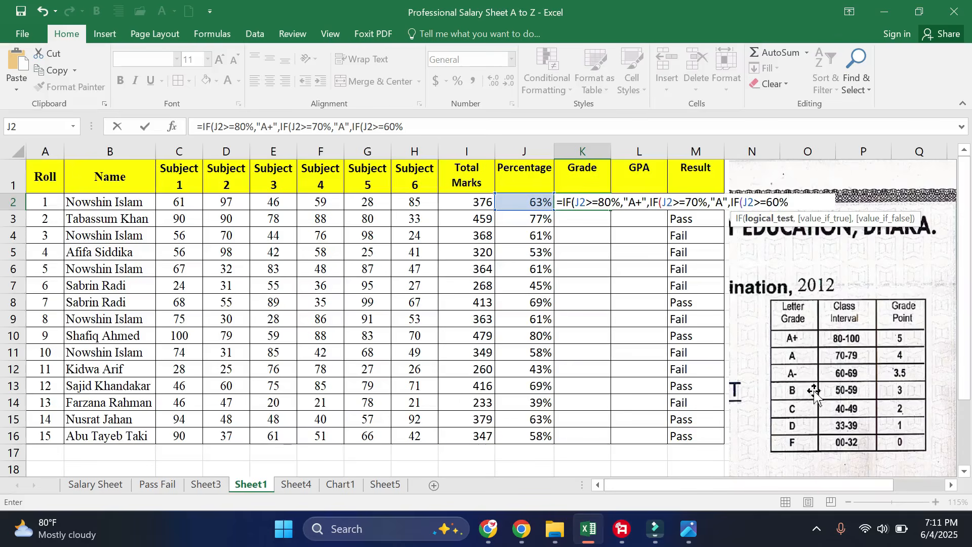
{"action": "type", "text": ",\""}
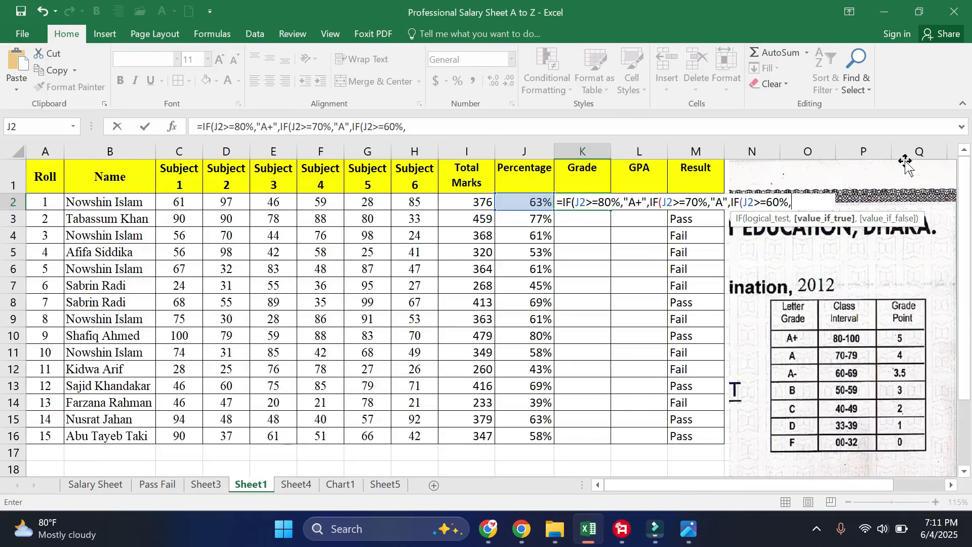
{"action": "type", "text": "A-\","}
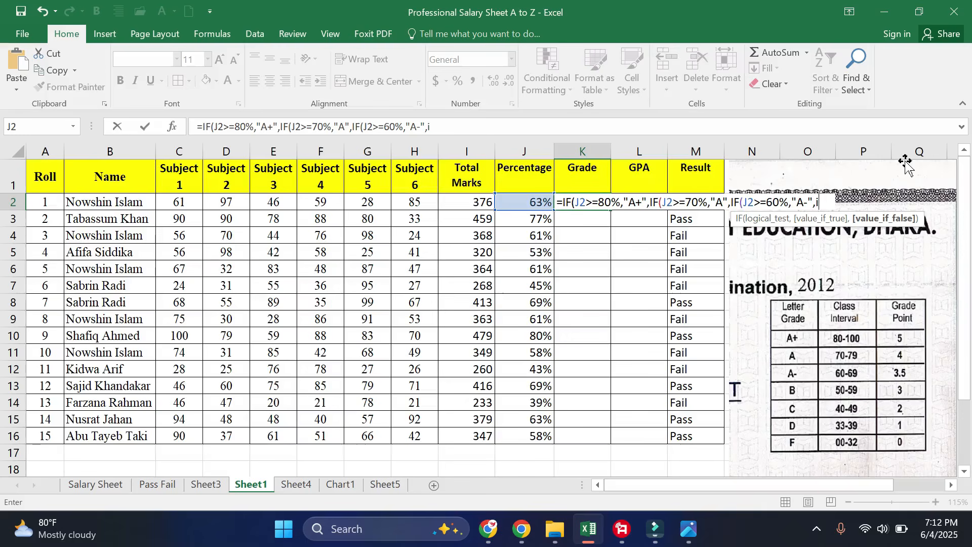
- Extend the K2 grade formula with a nested IF that returns "B" when J2>=50%
{"action": "type", "text": "IF("}
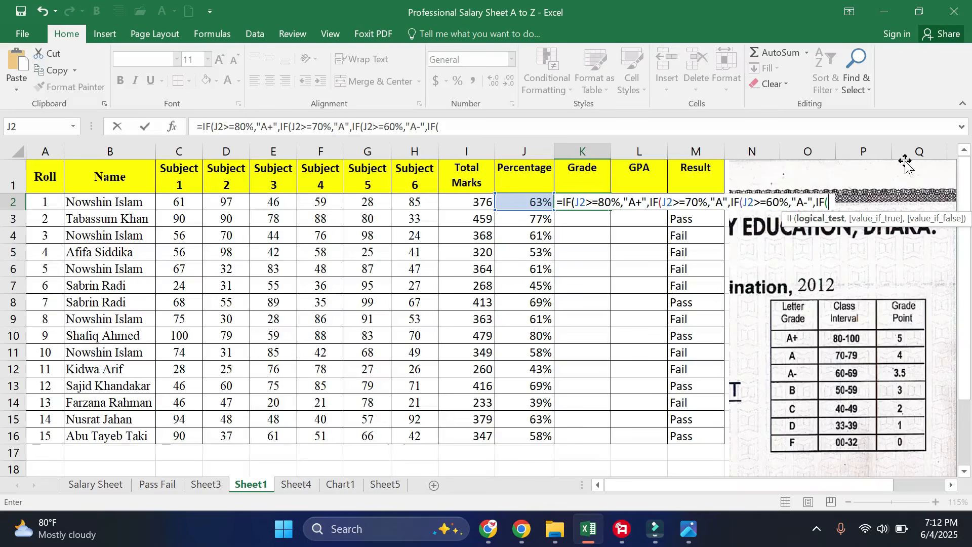
{"action": "type", "text": "J2"}
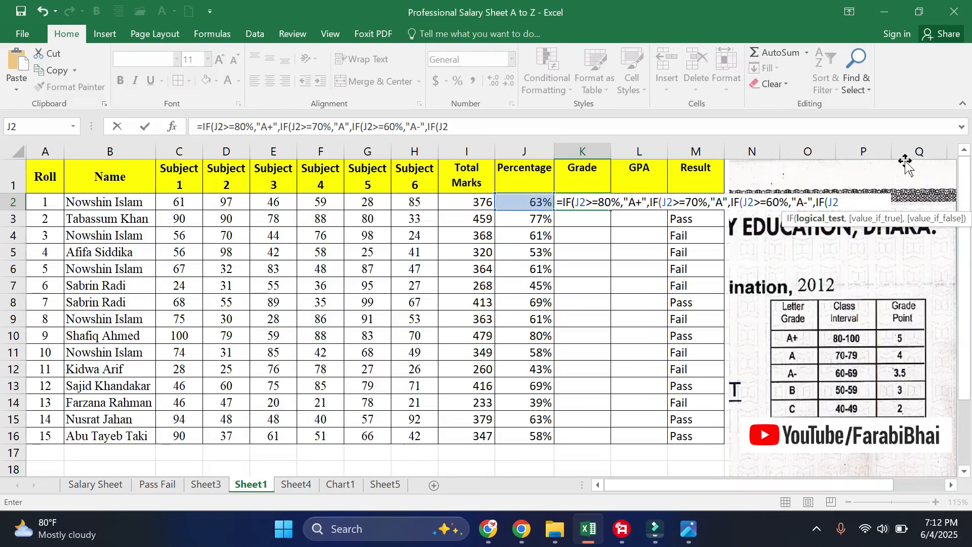
{"action": "type", "text": ">=50%,"}
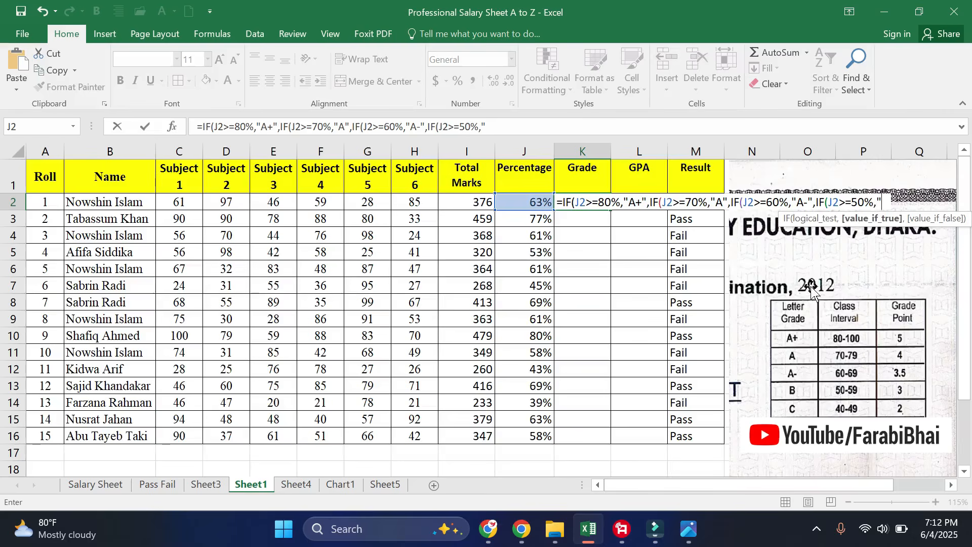
{"action": "type", "text": "\"B\""}
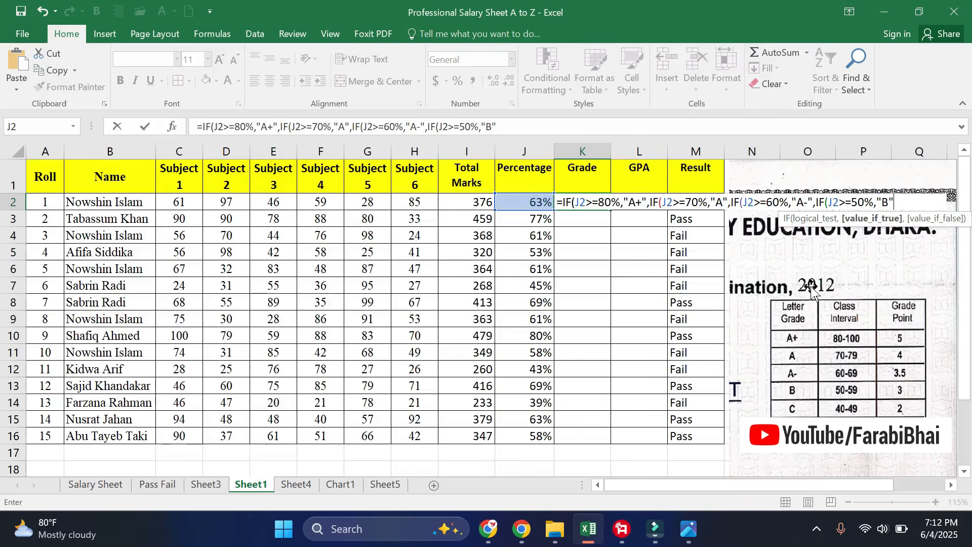
- Extend the K2 grade formula with a nested IF that returns "C" when J2>=40%
{"action": "type", "text": ",IF("}
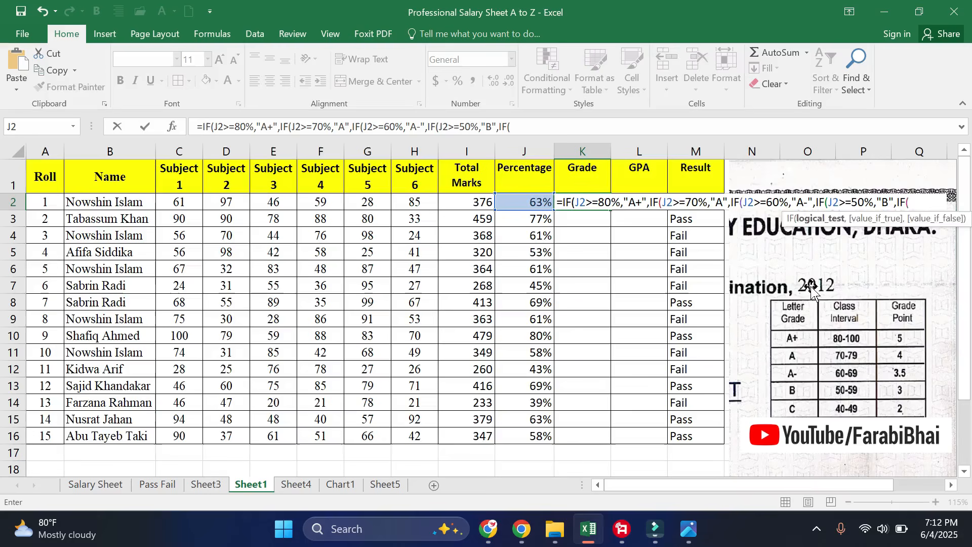
{"action": "type", "text": "j2"}
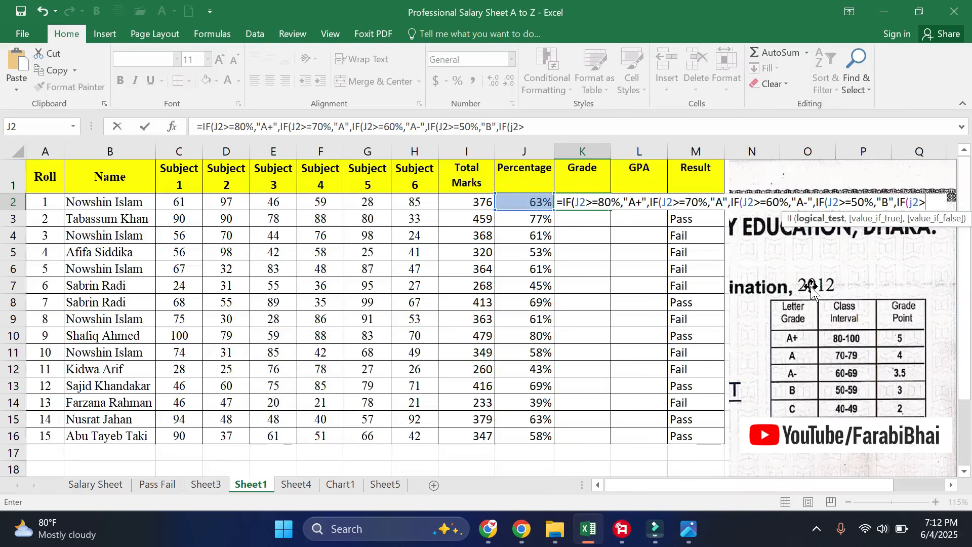
{"action": "type", "text": ">=40%,\""}
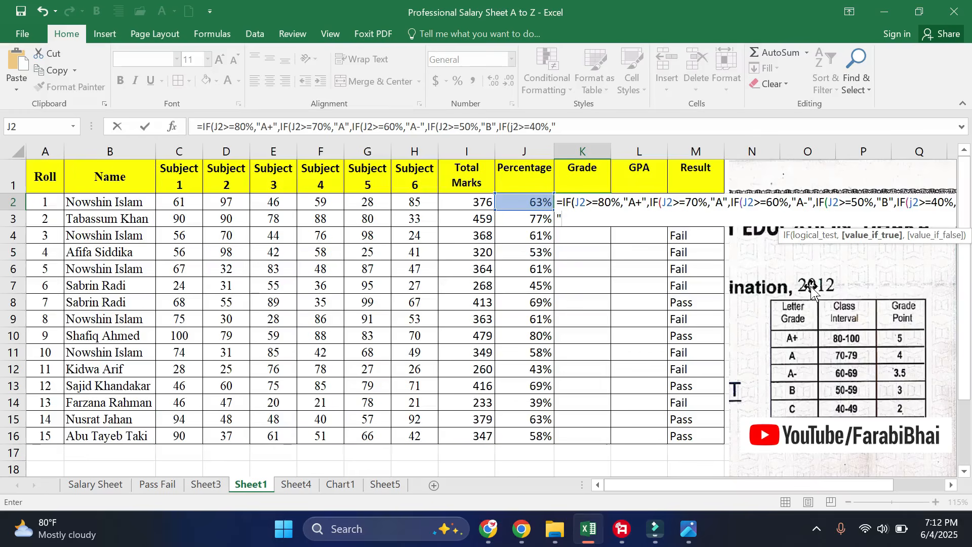
{"action": "type", "text": "C"}
- Add the last nested IF to the K2 grade formula, returning "D" when J2>=33%
{"action": "type", "text": ",if"}
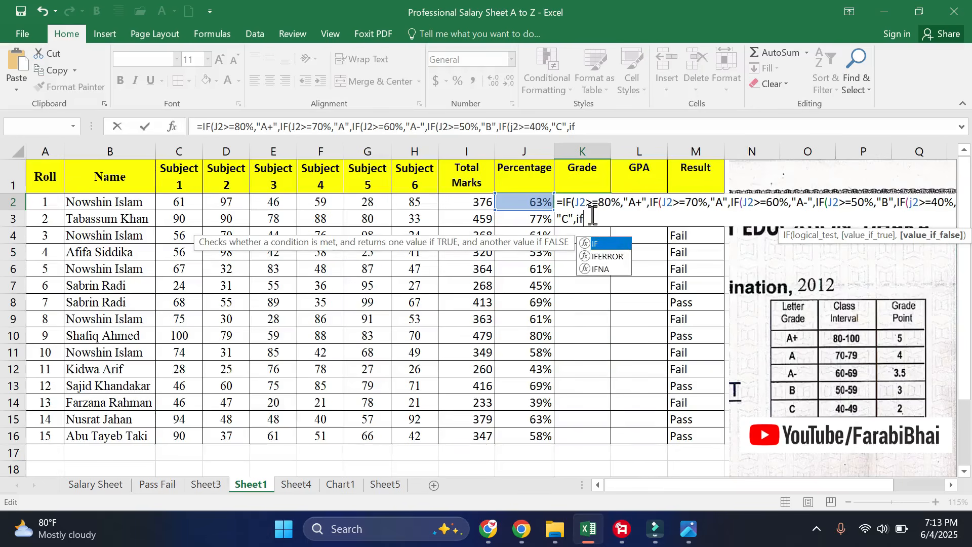
{"action": "key", "text": "Tab"}
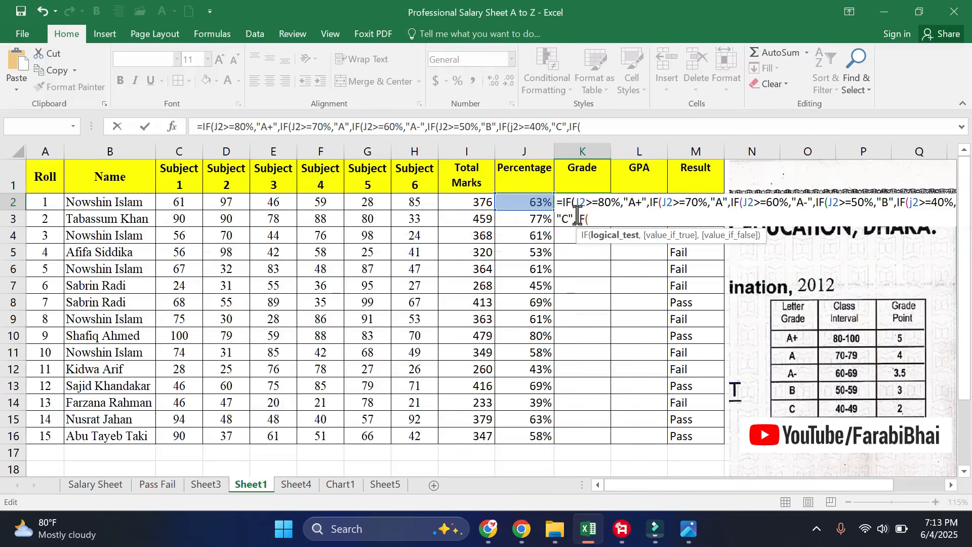
{"action": "left_click", "coordinate": [530, 201]}
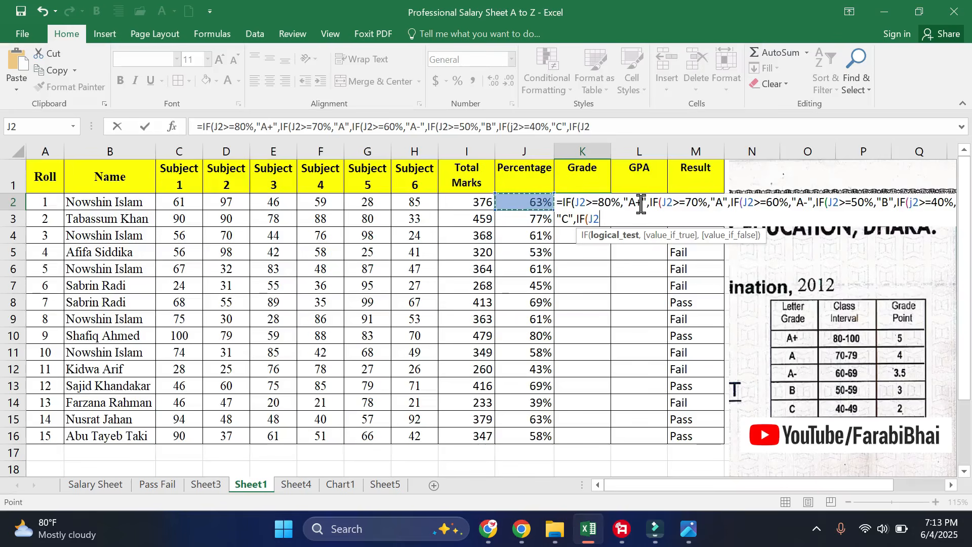
{"action": "type", "text": ">="}
{"action": "type", "text": "33"}
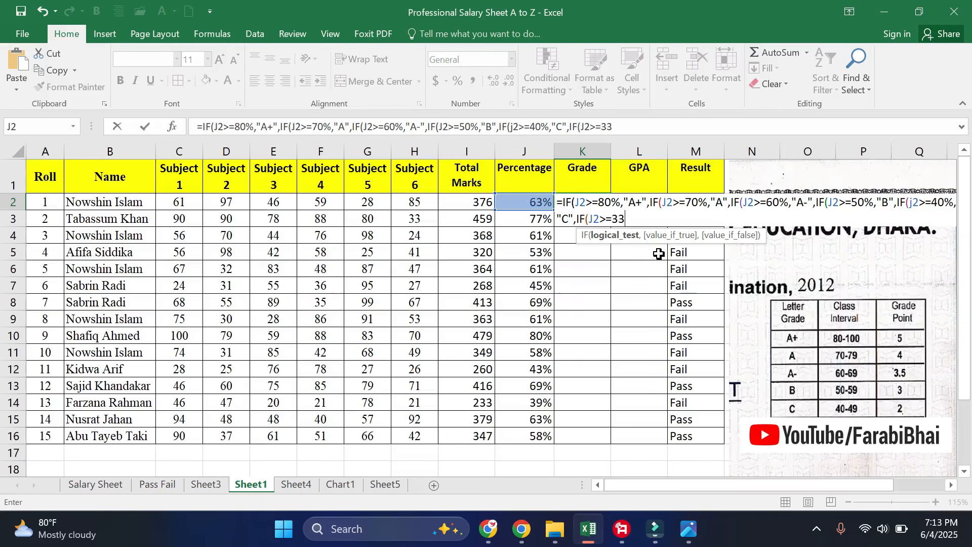
{"action": "type", "text": "5"}
{"action": "key", "text": "BackSpace"}
{"action": "type", "text": "%,"}
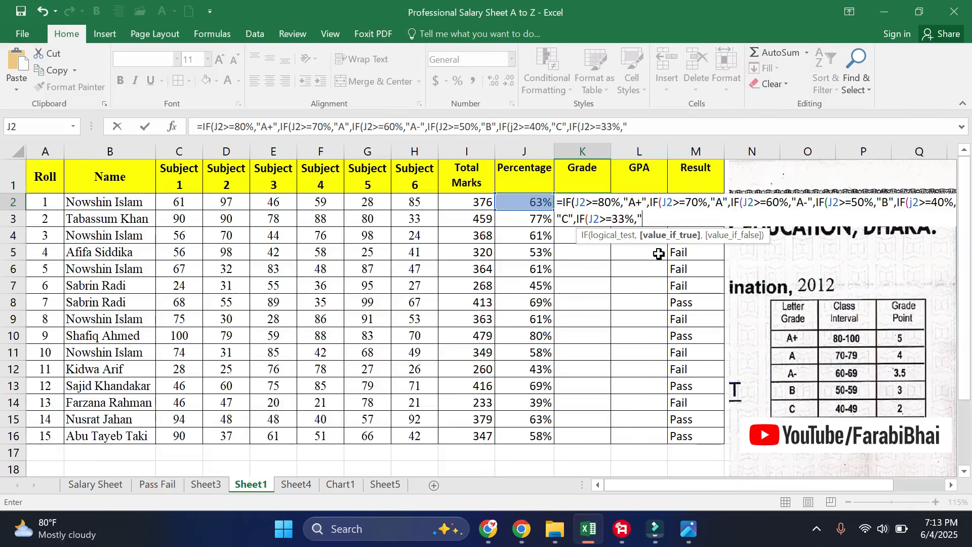
{"action": "type", "text": "\"D"}
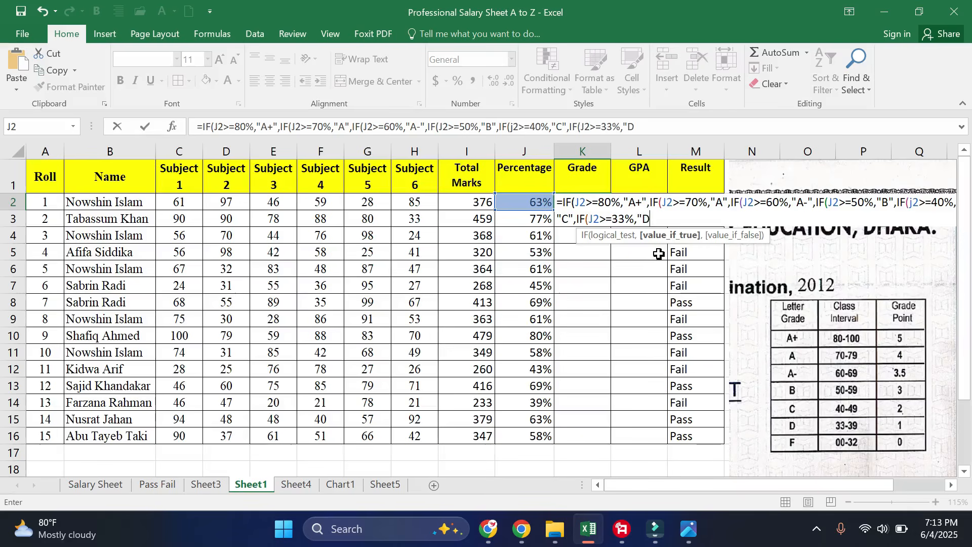
{"action": "type", "text": "\","}
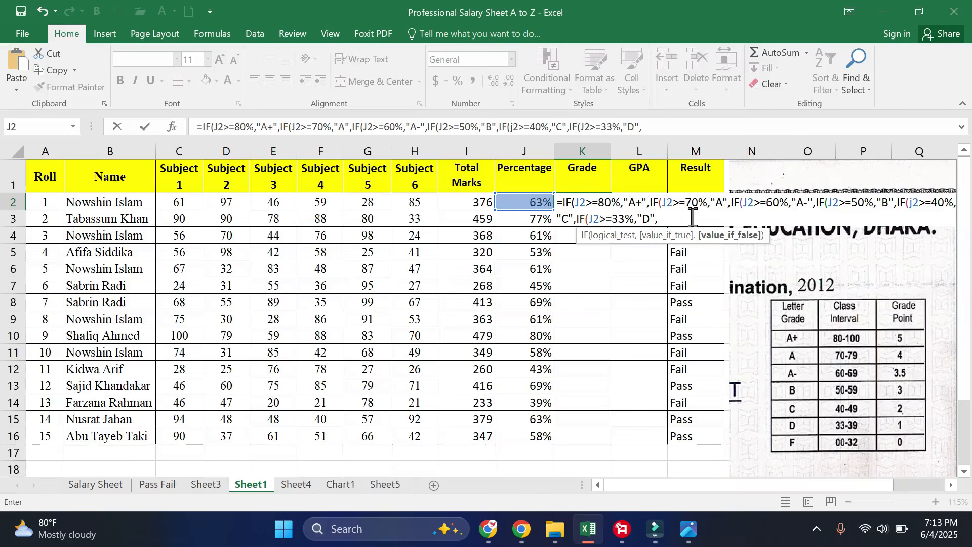
- Finish the K2 grade formula with "F" as the fallback value, close all six IF functions and enter it
{"action": "type", "text": "\"F"}
{"action": "type", "text": ")))))"}
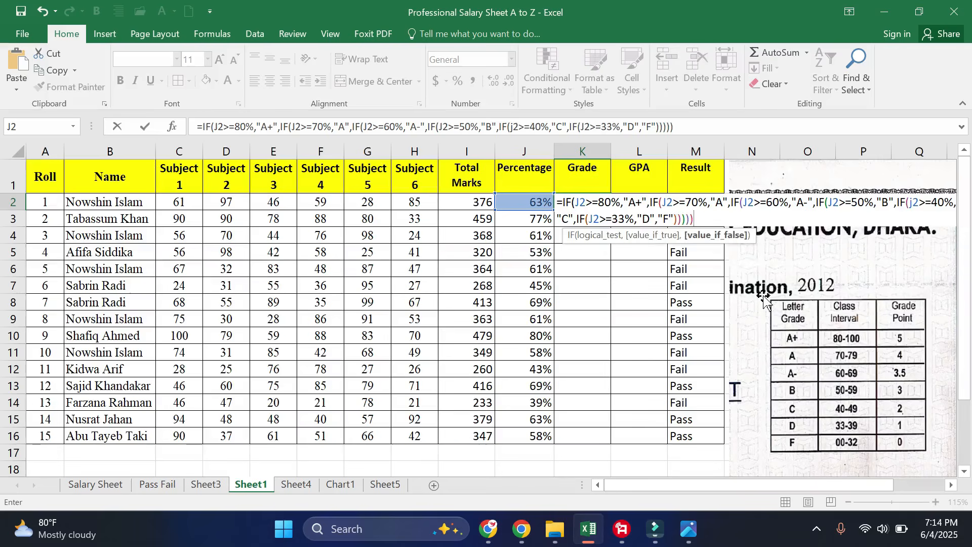
{"action": "type", "text": ")"}
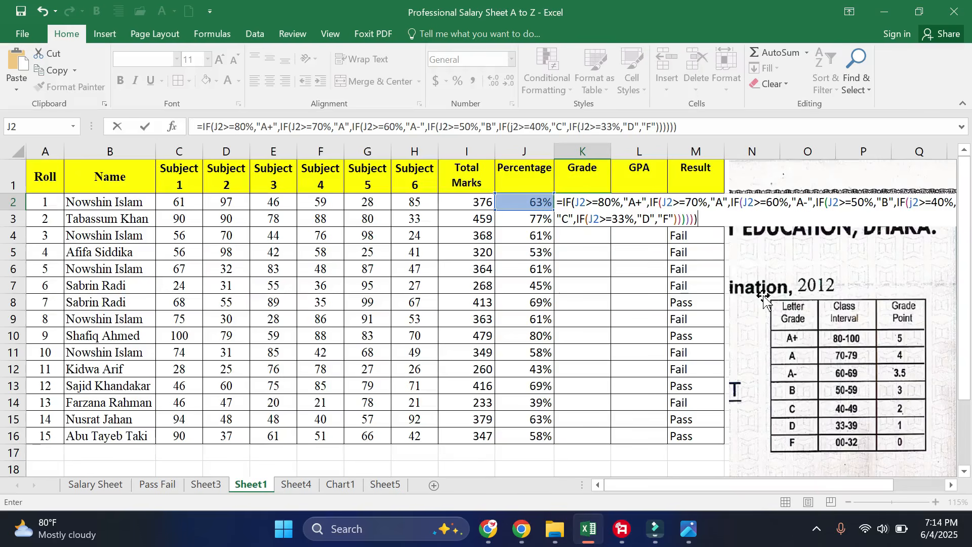
{"action": "key", "text": "Return"}
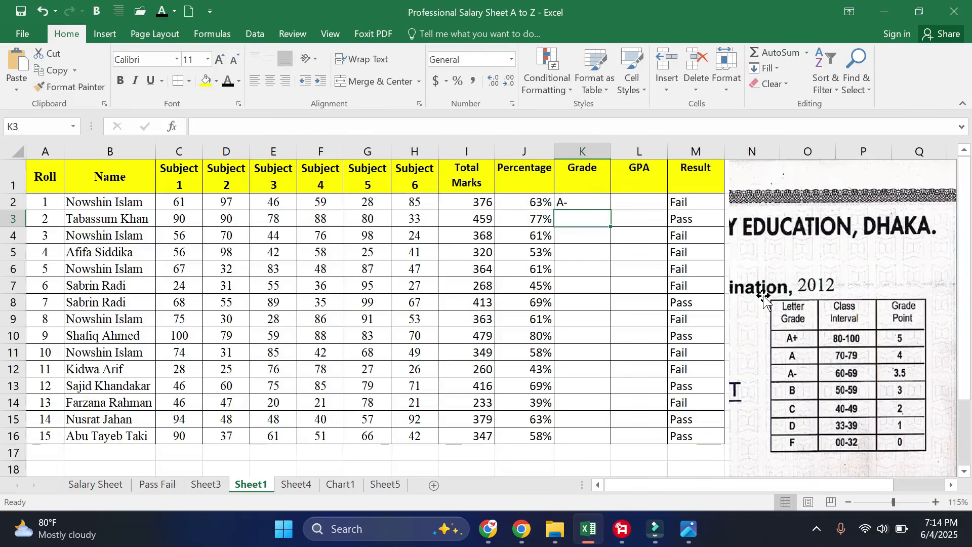
- Re-enter the K2 grade formula without its six closing parentheses and accept the proposed correction
{"action": "double_click", "coordinate": [586, 202]}
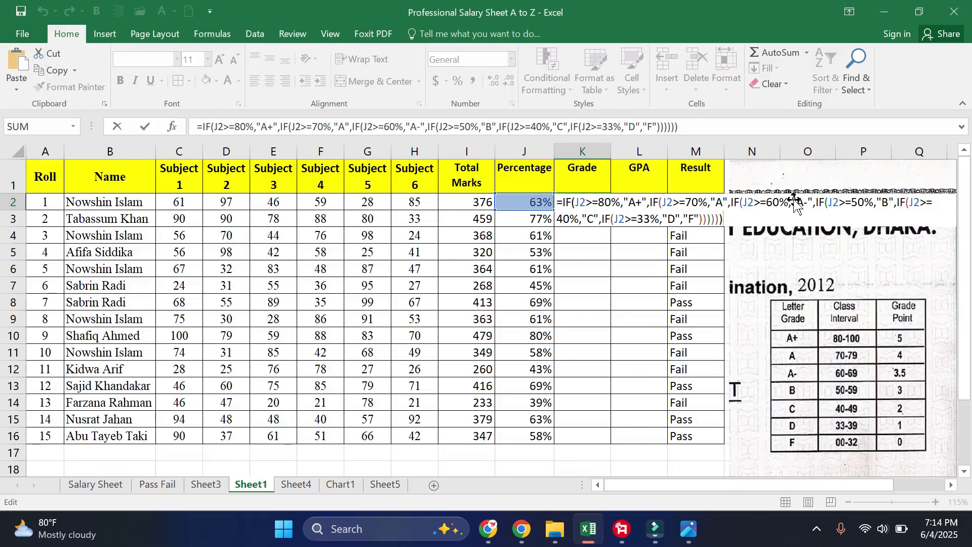
{"action": "key", "text": "BackSpace"}
{"action": "key", "text": "BackSpace"}
{"action": "key", "text": "BackSpace"}
{"action": "key", "text": "BackSpace"}
{"action": "key", "text": "BackSpace"}
{"action": "key", "text": "BackSpace"}
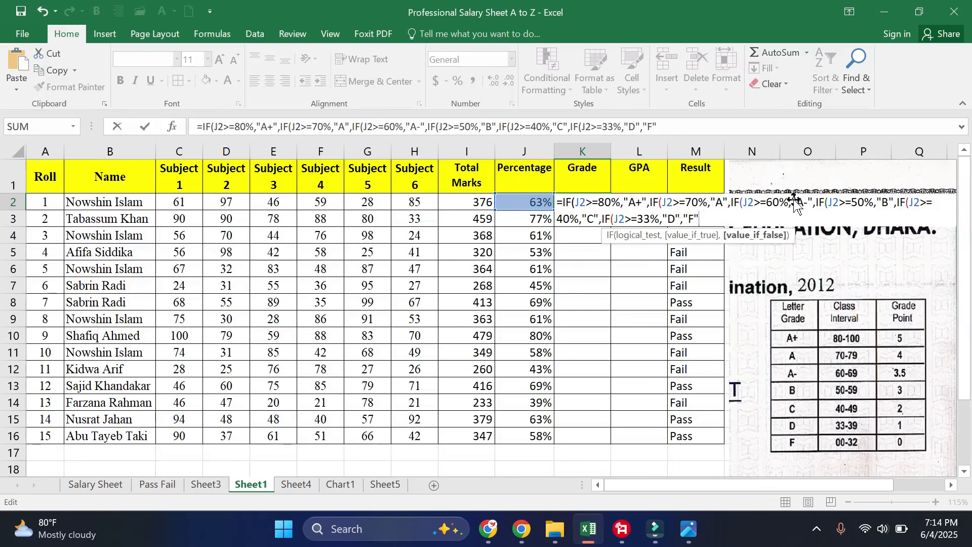
{"action": "key", "text": "Return"}
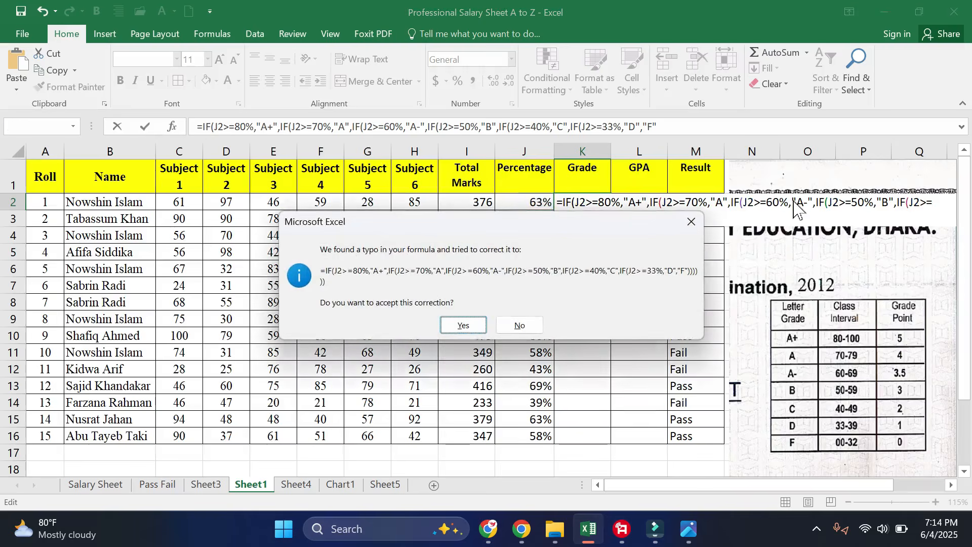
{"action": "key", "text": "Return"}
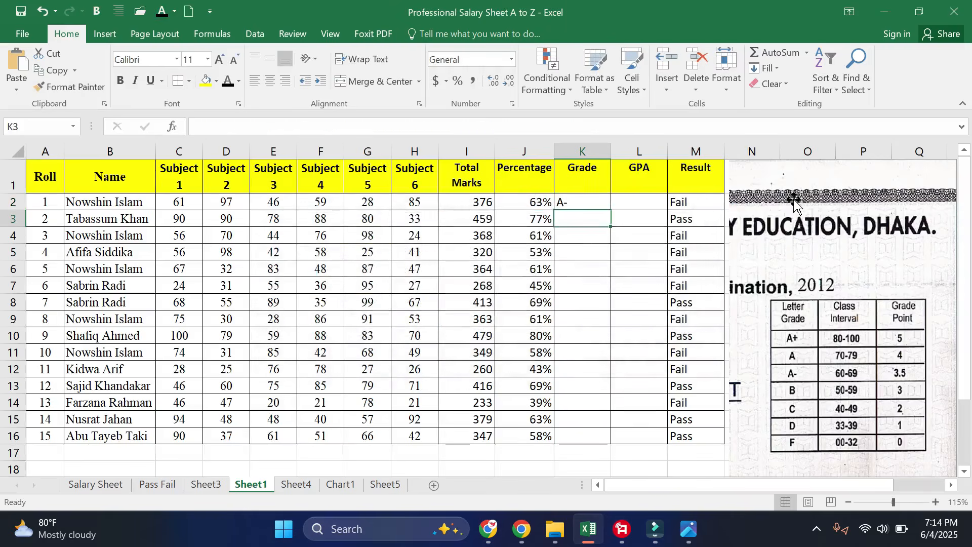
- Review the nested IF conditions in the K2 grade formula and leave cell editing
{"action": "double_click", "coordinate": [590, 205]}
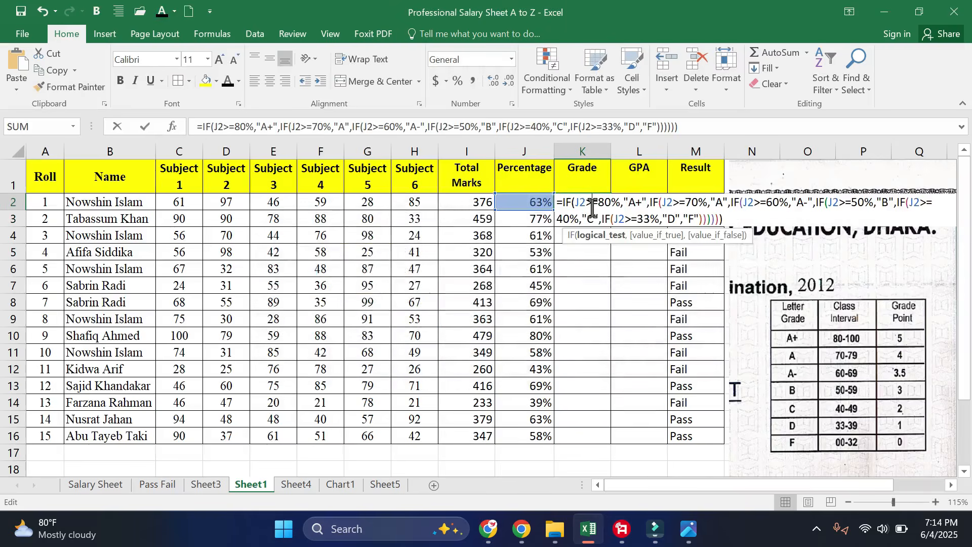
{"action": "left_click", "coordinate": [735, 212]}
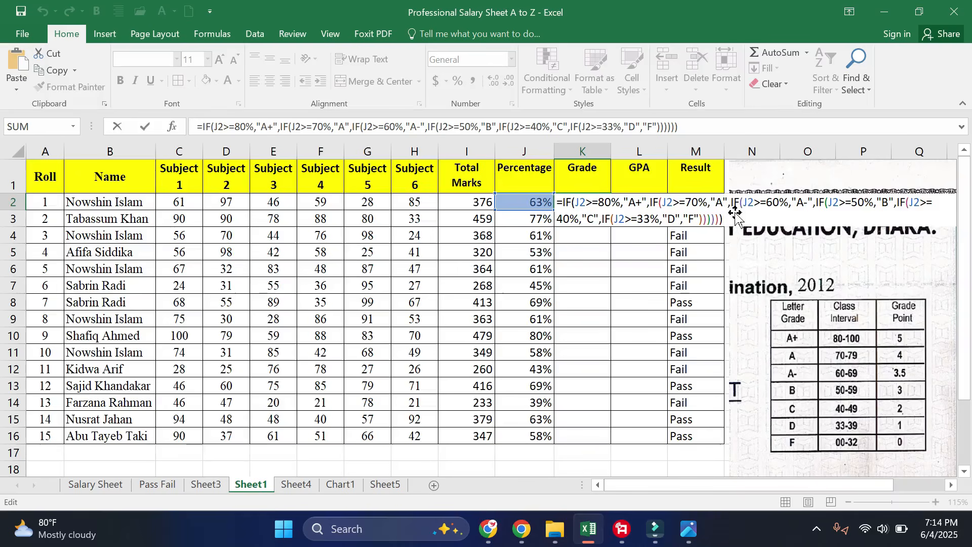
{"action": "key", "text": "Return"}
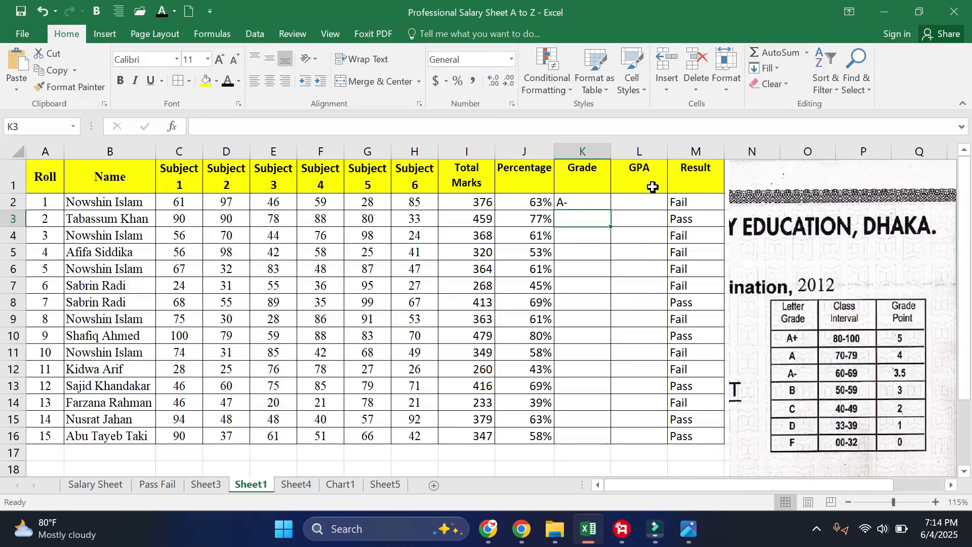
- Fill the grade formula from K2 down through K16 for all students
{"action": "left_click", "coordinate": [600, 201]}
{"action": "left_click_drag", "start_coordinate": [612, 212], "coordinate": [611, 211]}
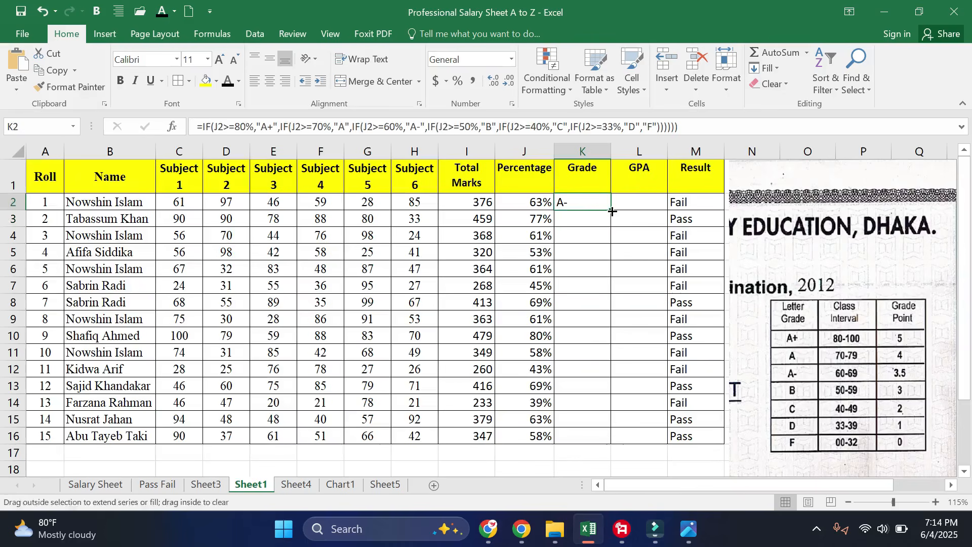
{"action": "double_click", "coordinate": [610, 210]}
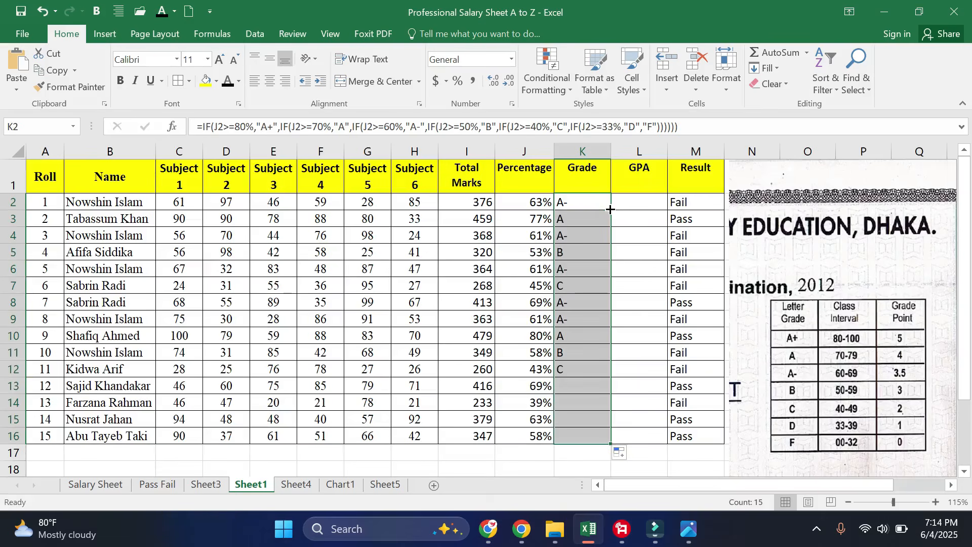
- Middle-align the Grade column vertically and center the grades in K2:K16 horizontally
{"action": "left_click", "coordinate": [580, 152]}
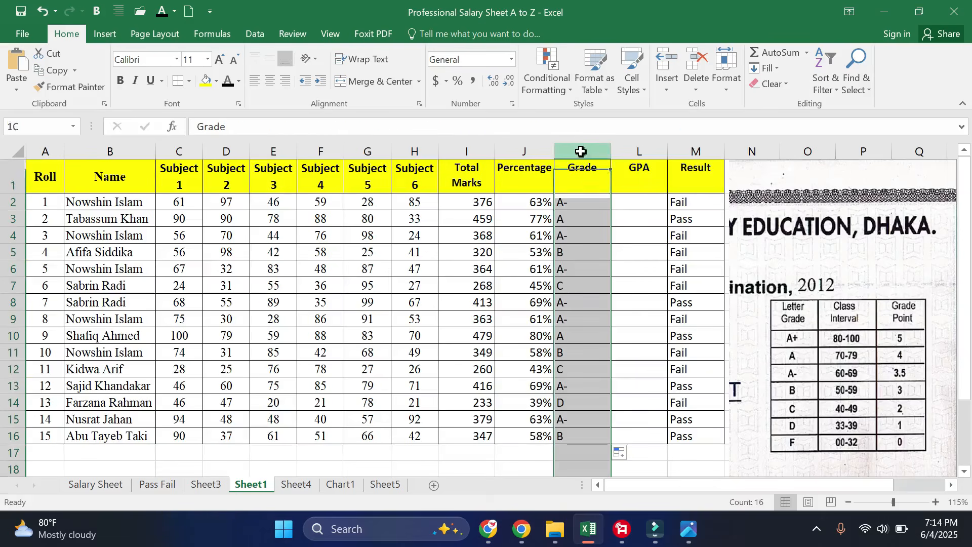
{"action": "left_click", "coordinate": [271, 59]}
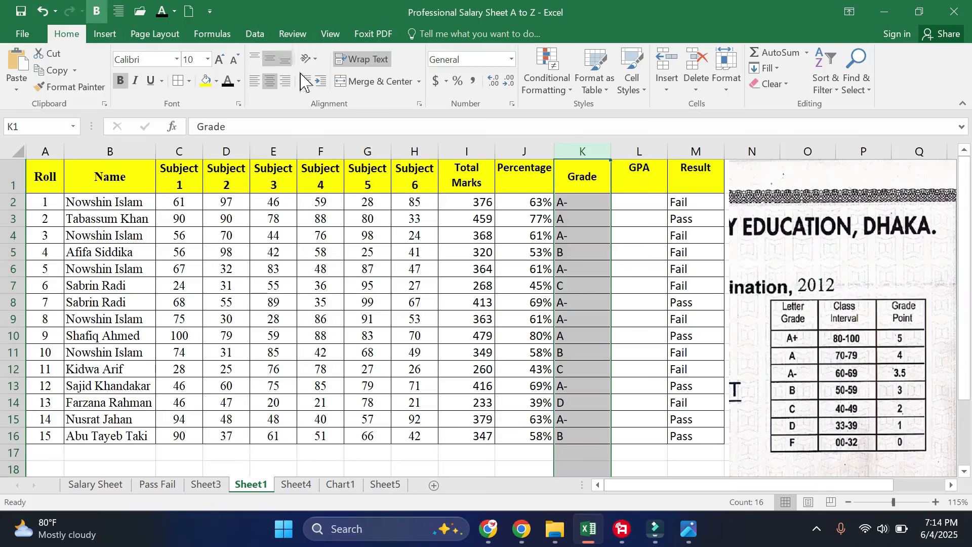
{"action": "left_click", "coordinate": [564, 269]}
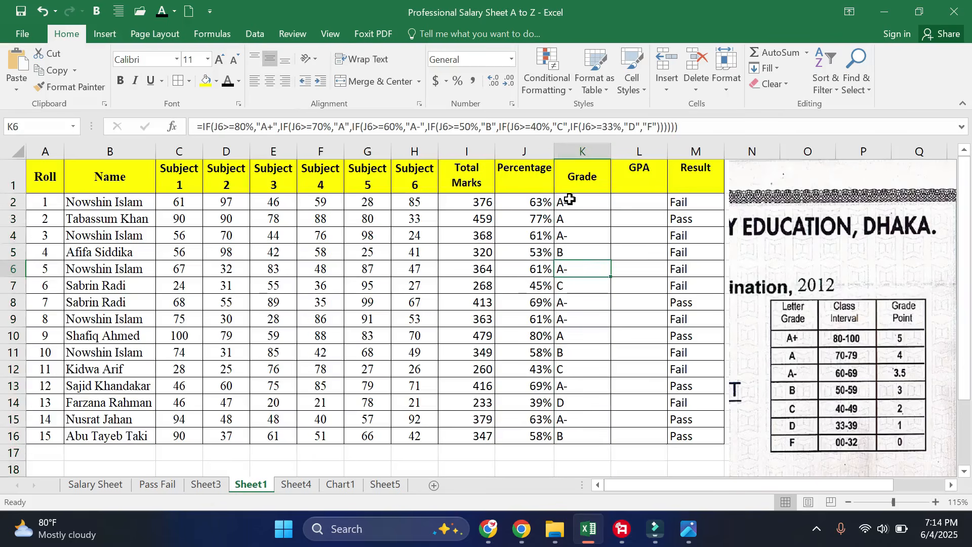
{"action": "left_click_drag", "start_coordinate": [569, 200], "coordinate": [585, 438]}
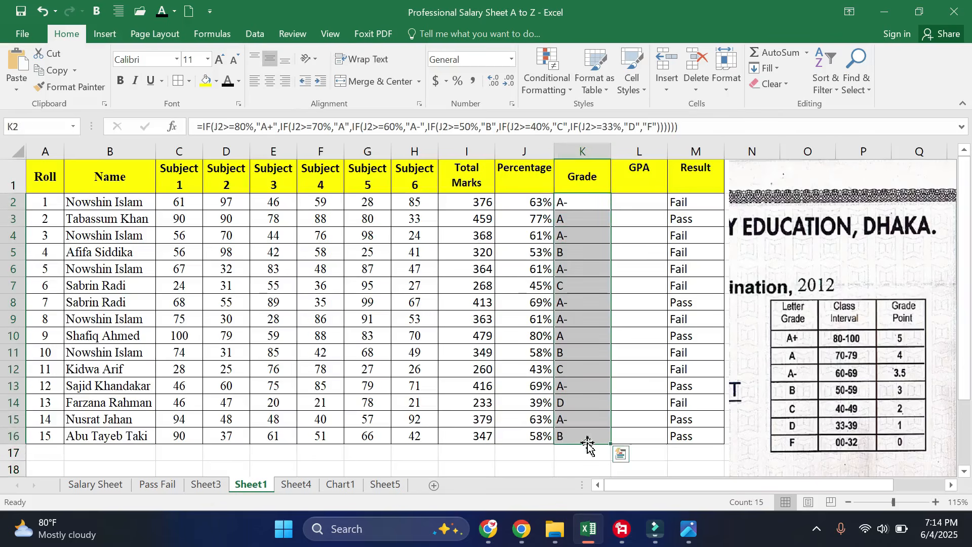
{"action": "left_click", "coordinate": [270, 81]}
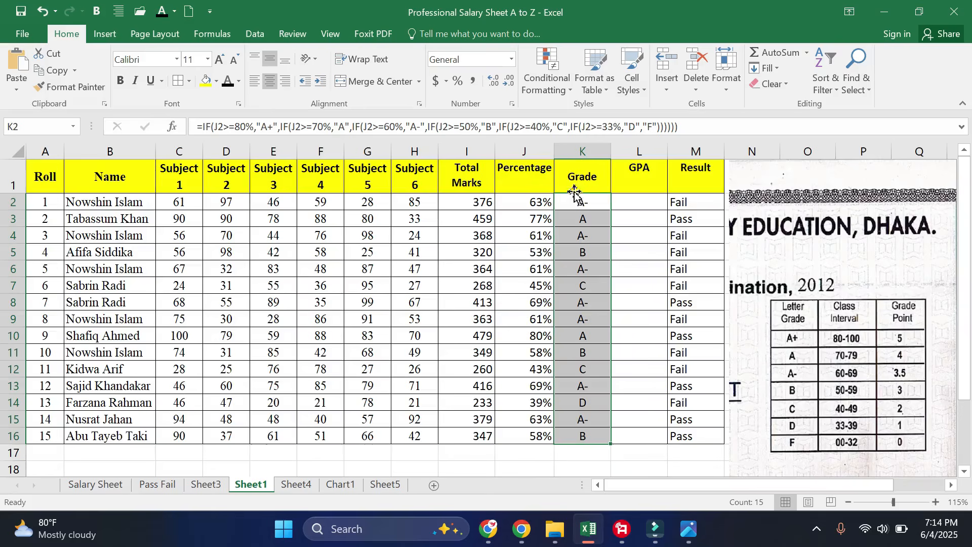
{"action": "left_click_drag", "start_coordinate": [592, 202], "coordinate": [591, 433]}
- Start the GPA formula in L2 with an IF that returns 5 when J2>=80%, and open a nested IF as its false value
{"action": "left_click", "coordinate": [636, 202]}
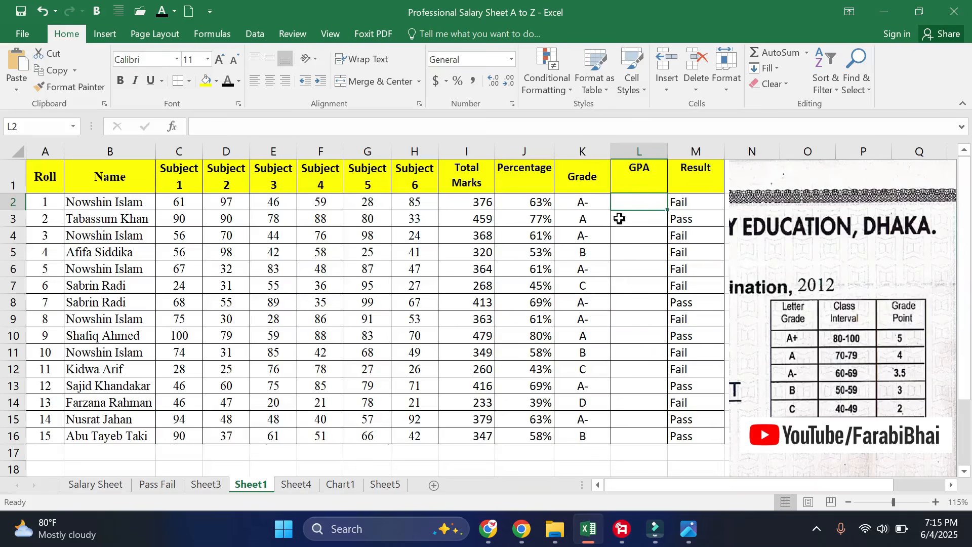
{"action": "type", "text": "="}
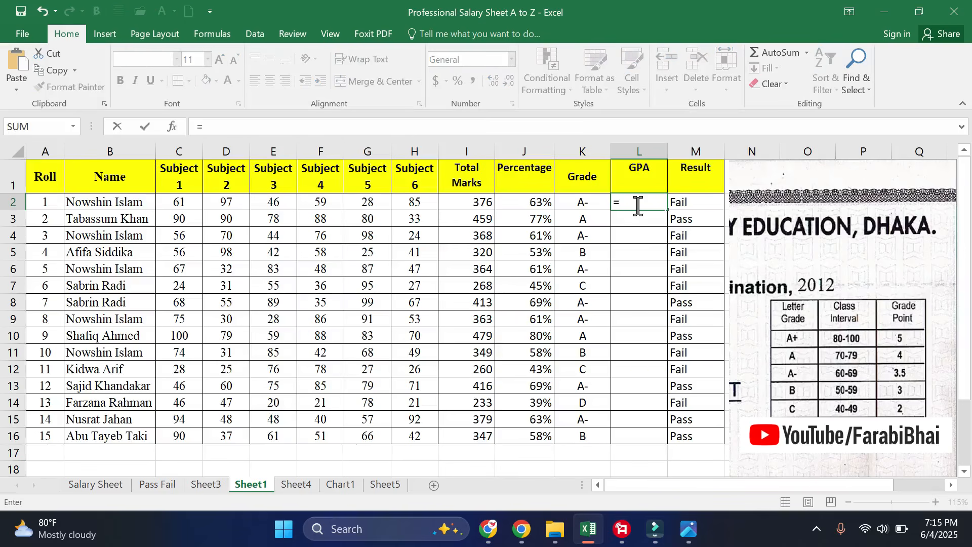
{"action": "type", "text": "if"}
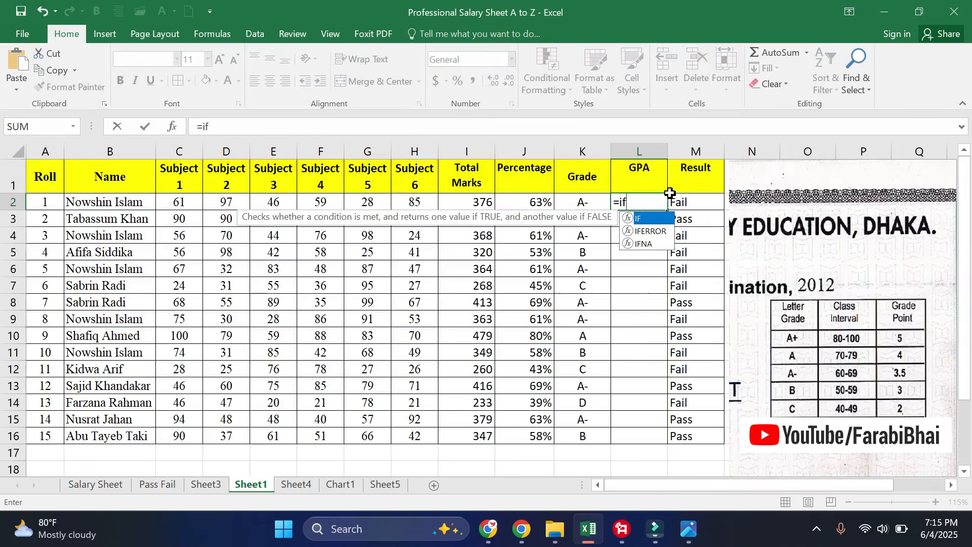
{"action": "key", "text": "Tab"}
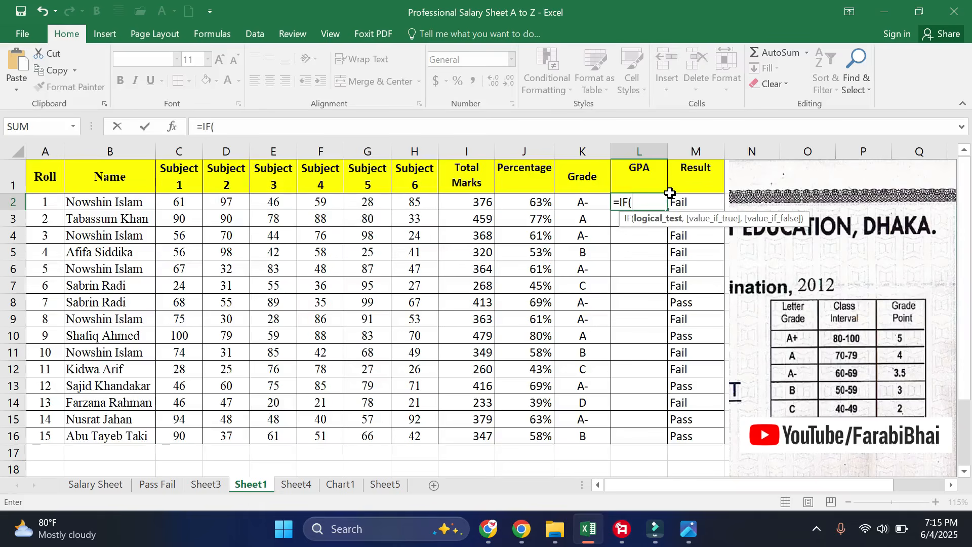
{"action": "left_click", "coordinate": [532, 201]}
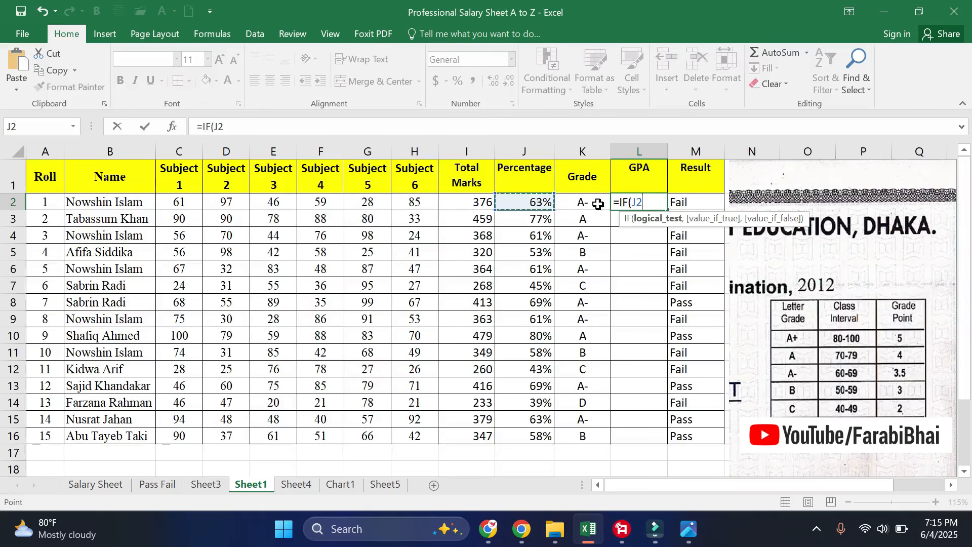
{"action": "type", "text": ">=80%"}
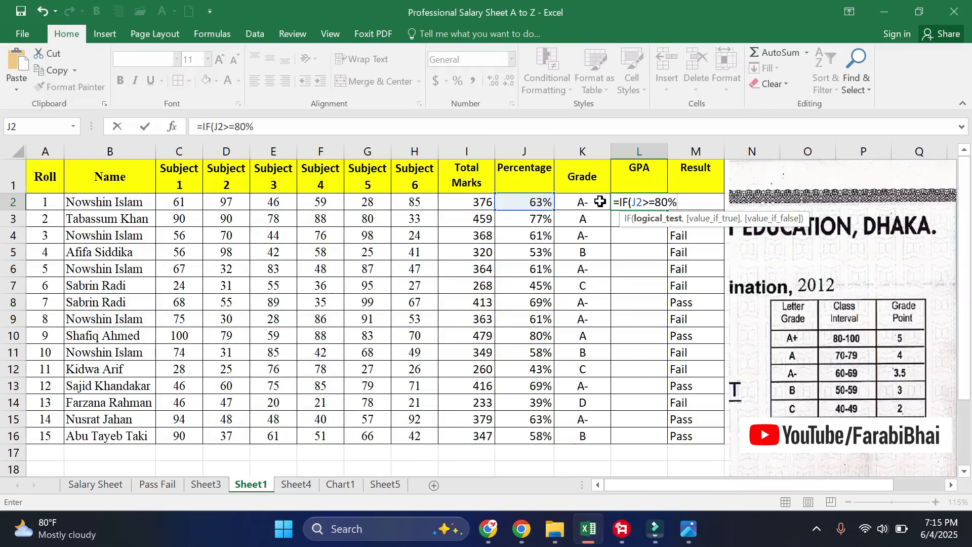
{"action": "type", "text": ","}
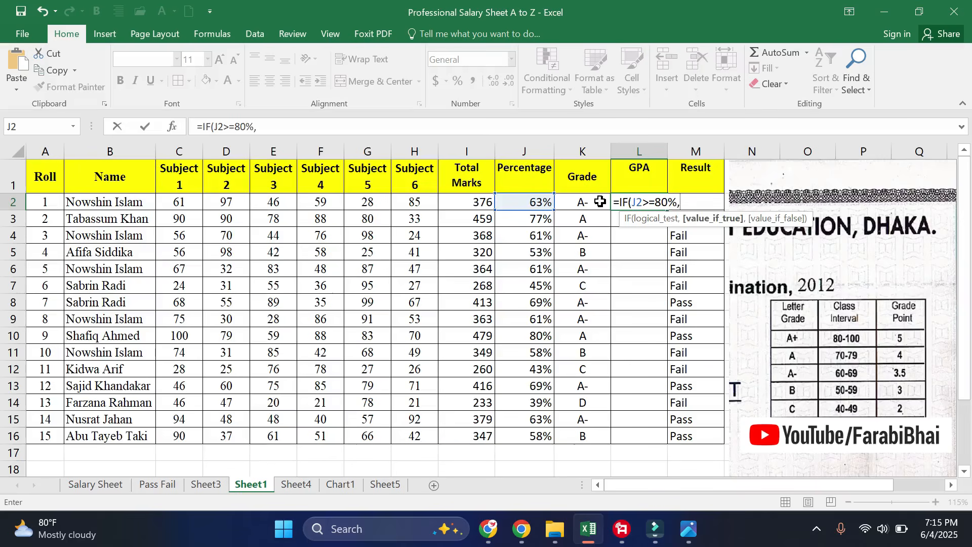
{"action": "type", "text": "5,IF("}
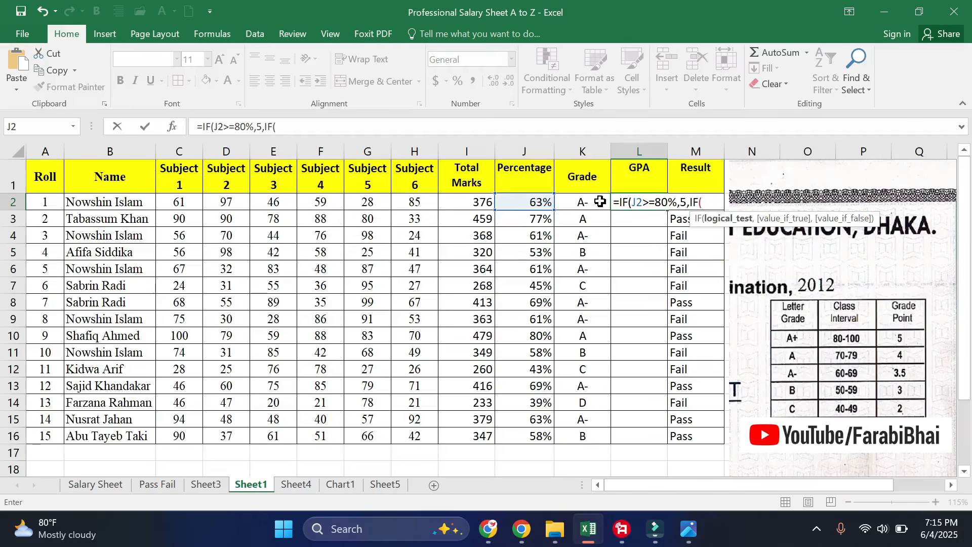
- Make the second IF in the L2 GPA formula return 4 when J2>=70%
{"action": "type", "text": "j2"}
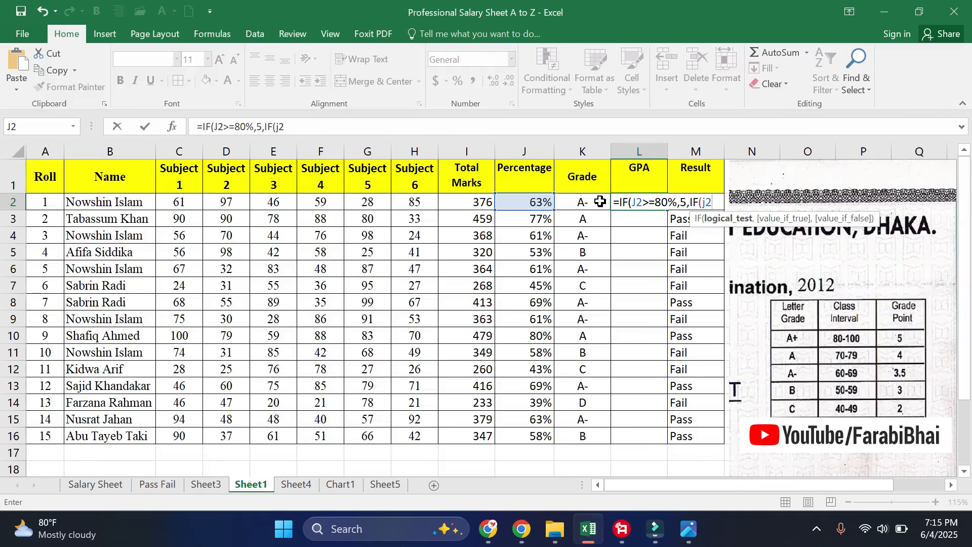
{"action": "type", "text": ">="}
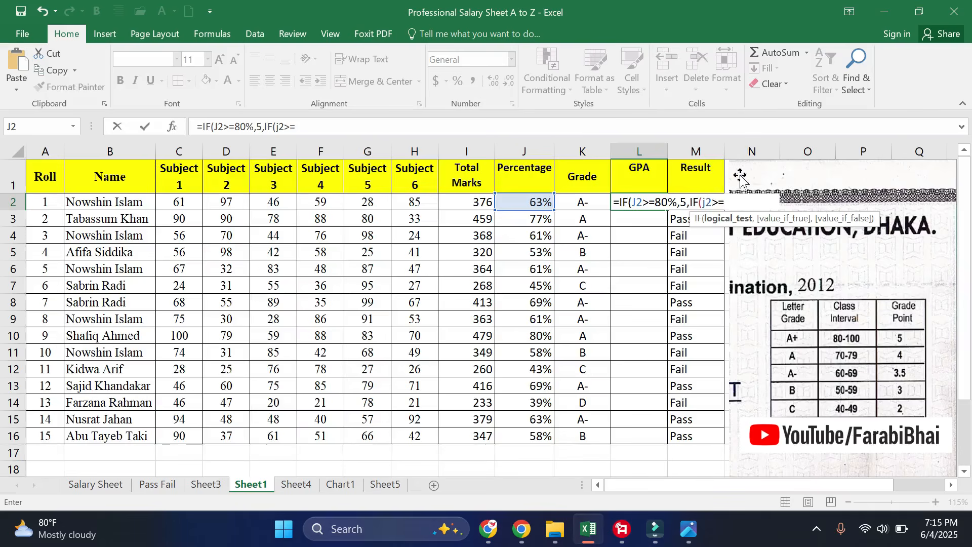
{"action": "type", "text": "70%"}
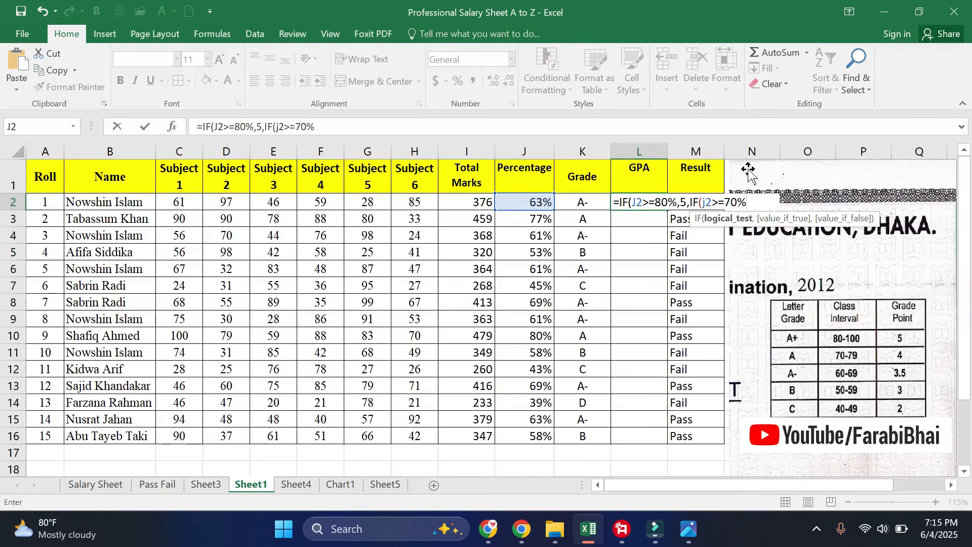
{"action": "type", "text": ","}
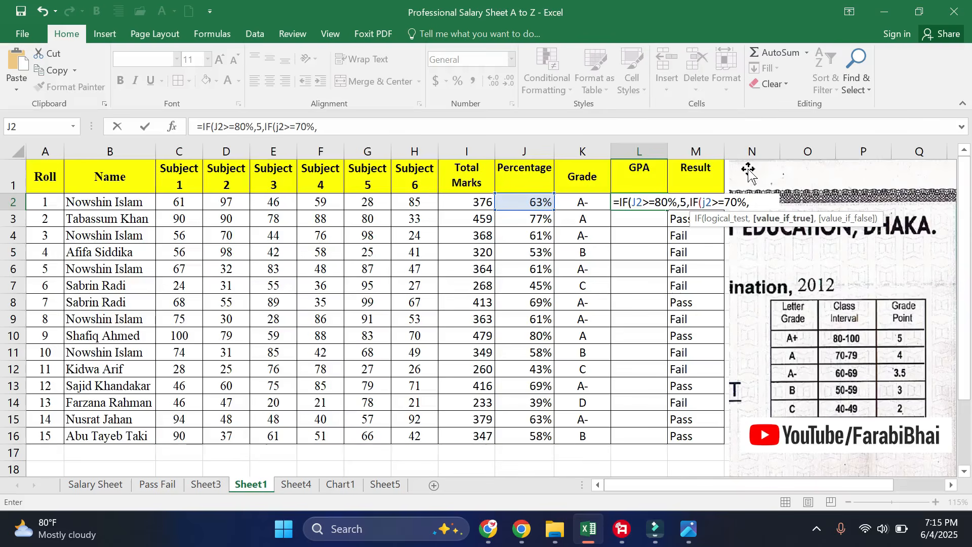
{"action": "type", "text": "4"}
- Extend the L2 GPA formula with a nested IF that returns 3.5 when J2>=60%
{"action": "type", "text": ",if"}
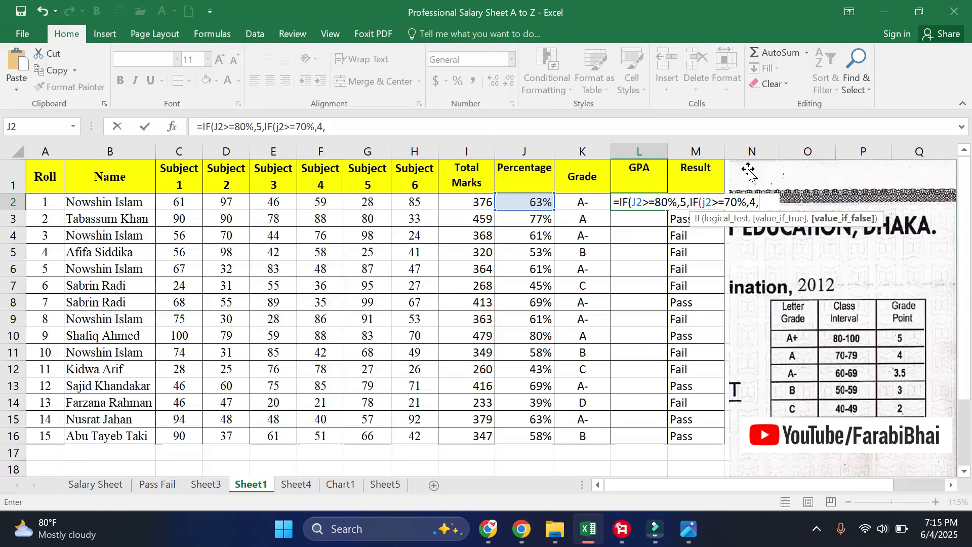
{"action": "key", "text": "Tab"}
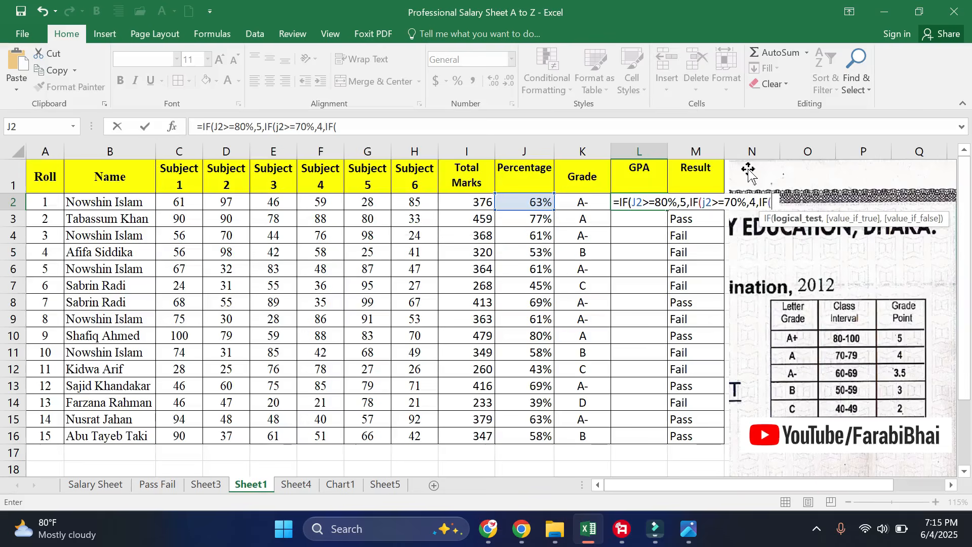
{"action": "type", "text": "j2>"}
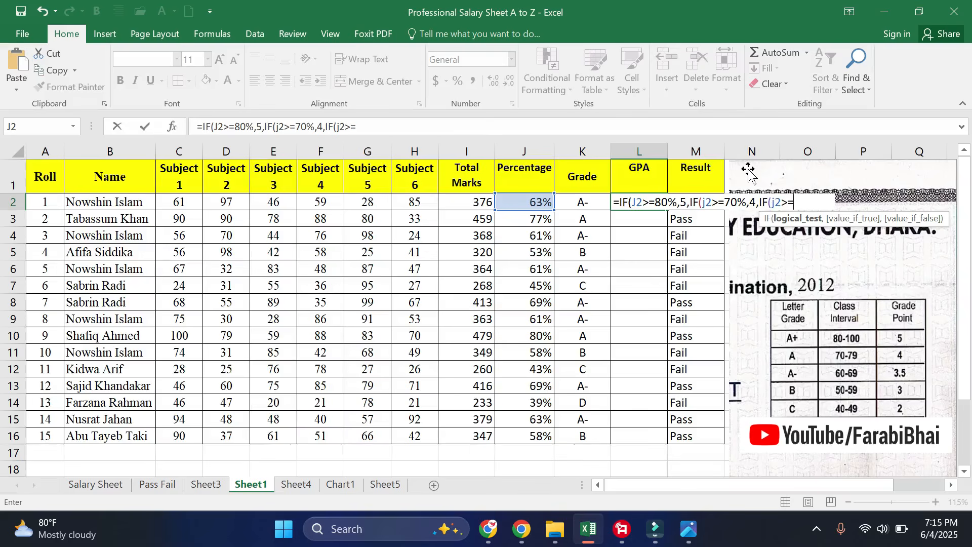
{"action": "type", "text": "=60%"}
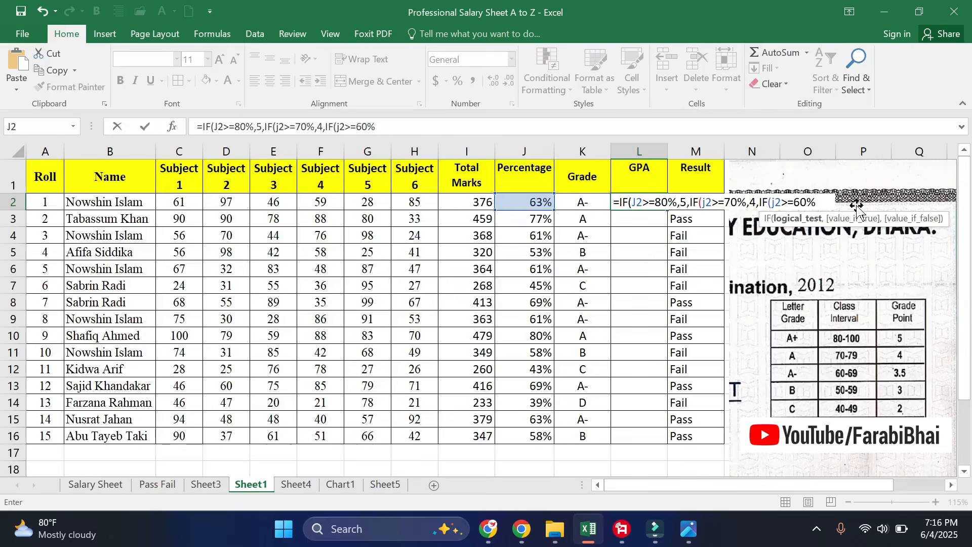
{"action": "type", "text": ","}
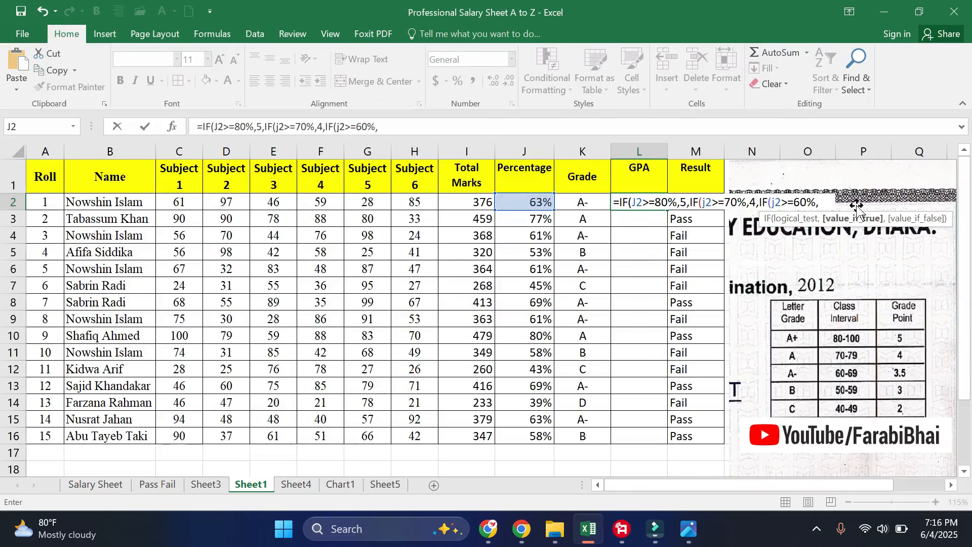
{"action": "type", "text": "3."}
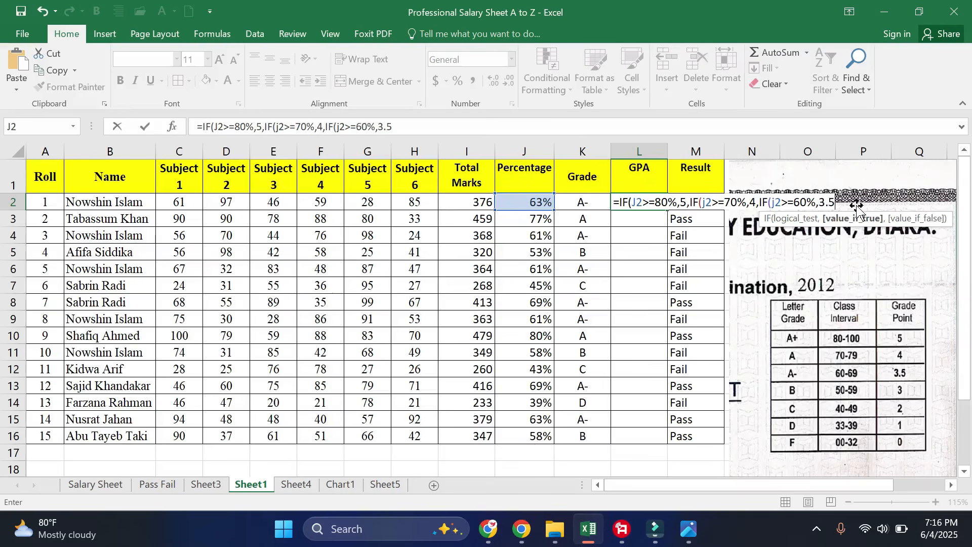
{"action": "type", "text": "5,if"}
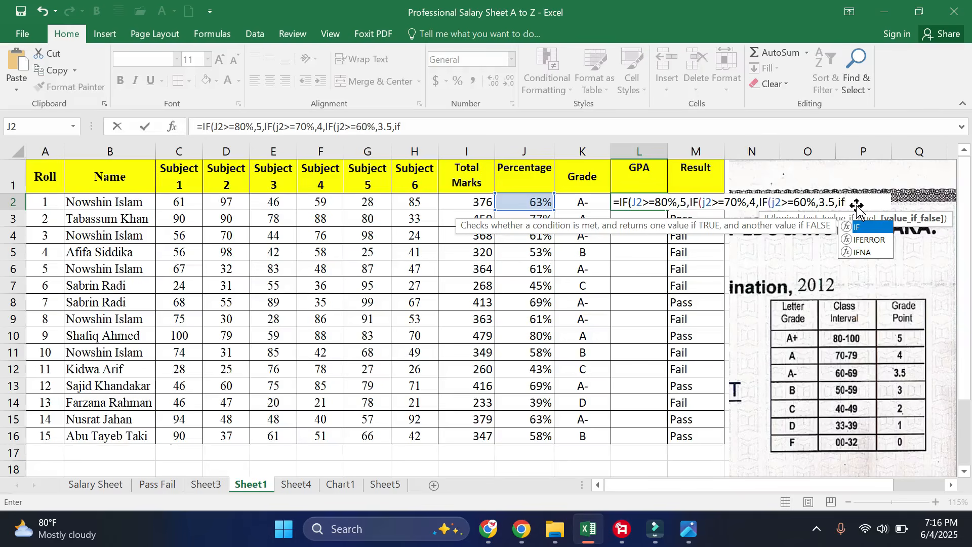
- Extend the L2 GPA formula with a nested IF that returns 3 when J2>=50
{"action": "key", "text": "Tab"}
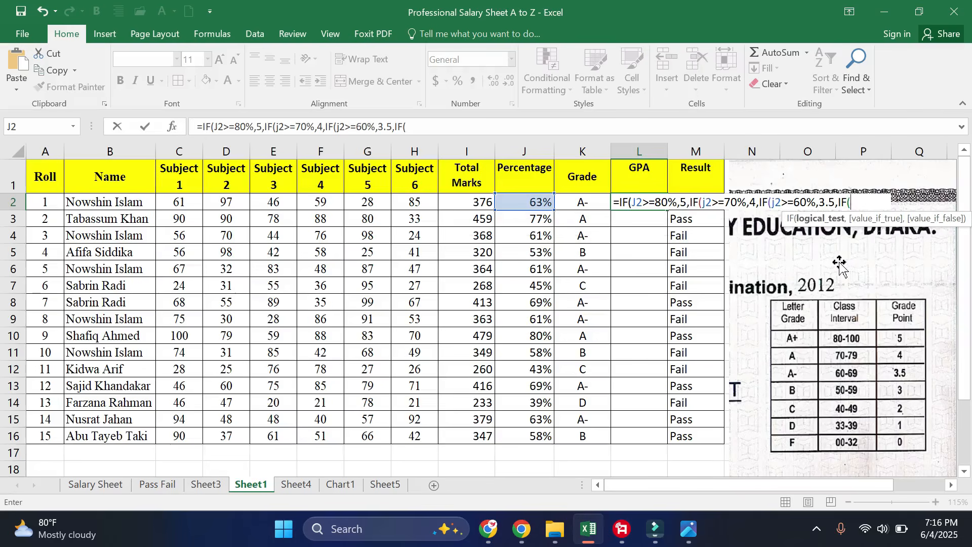
{"action": "type", "text": "j2>"}
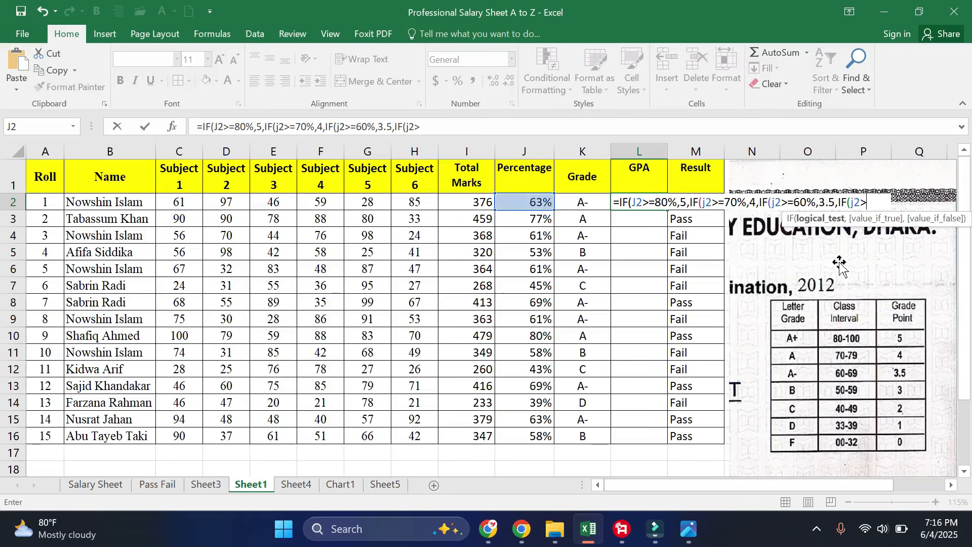
{"action": "type", "text": "=50,"}
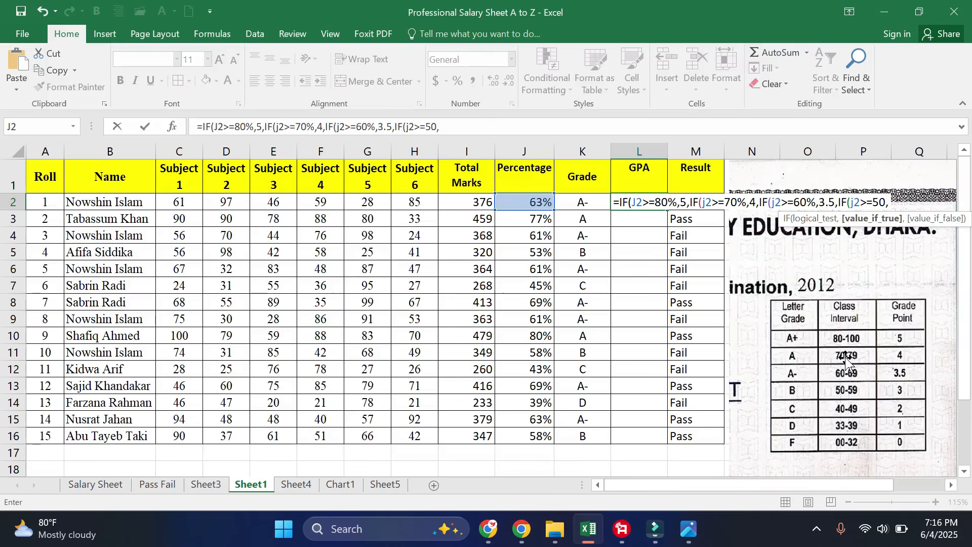
{"action": "type", "text": "3,"}
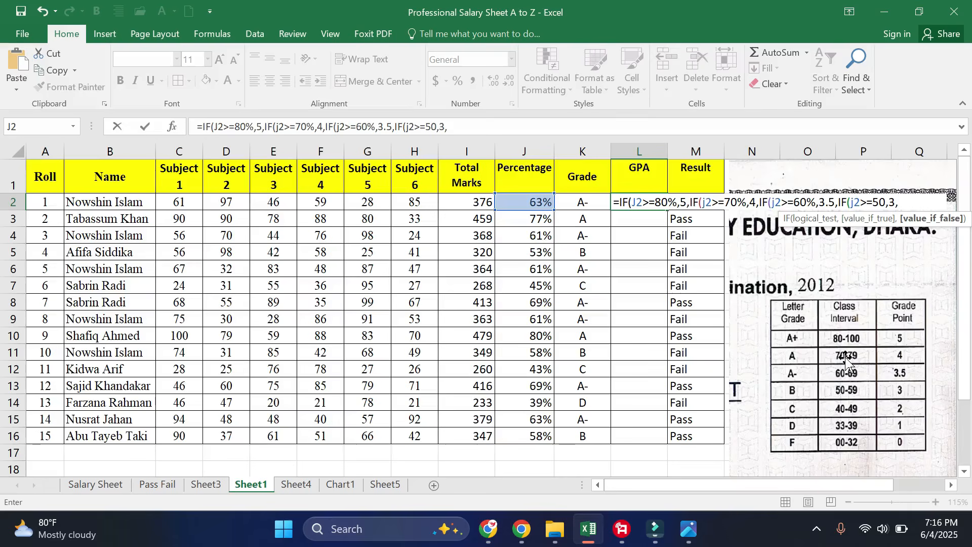
- Nest another IF in the L2 GPA formula that returns 2 when J2>=40
{"action": "type", "text": "if"}
{"action": "key", "text": "Tab"}
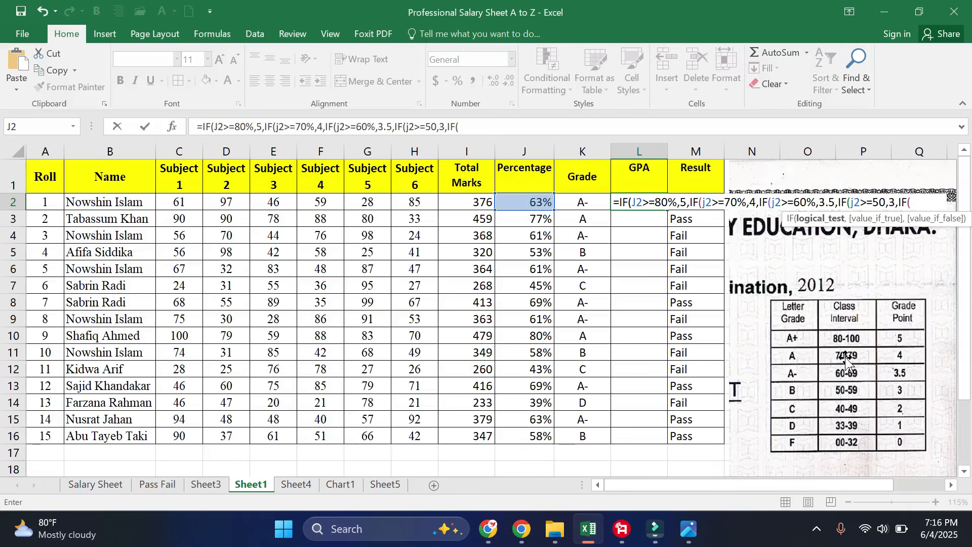
{"action": "type", "text": "j2>="}
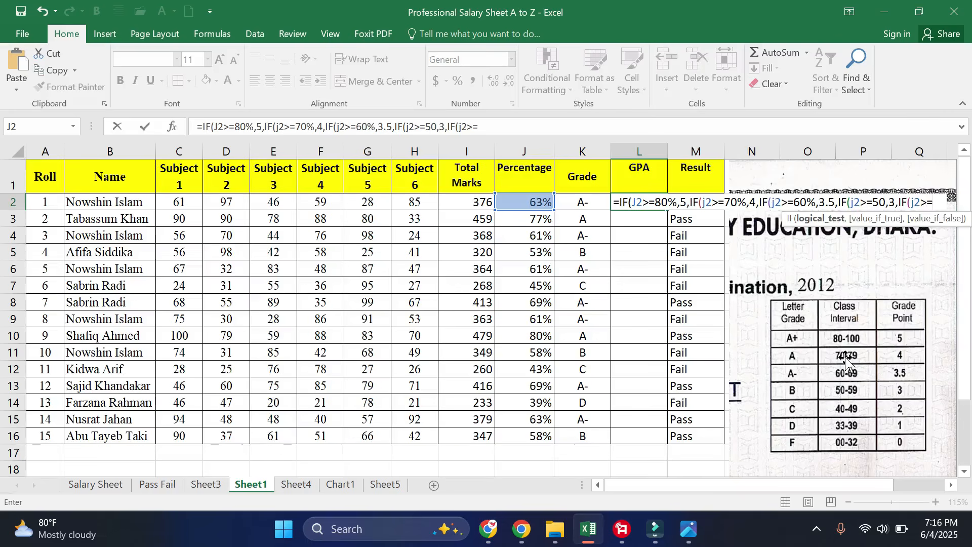
{"action": "type", "text": "40,"}
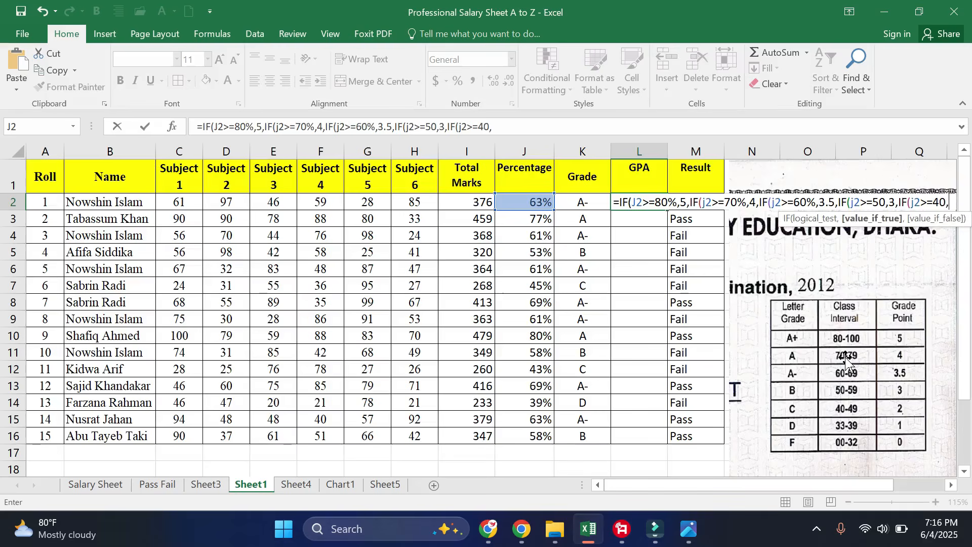
{"action": "type", "text": "2,"}
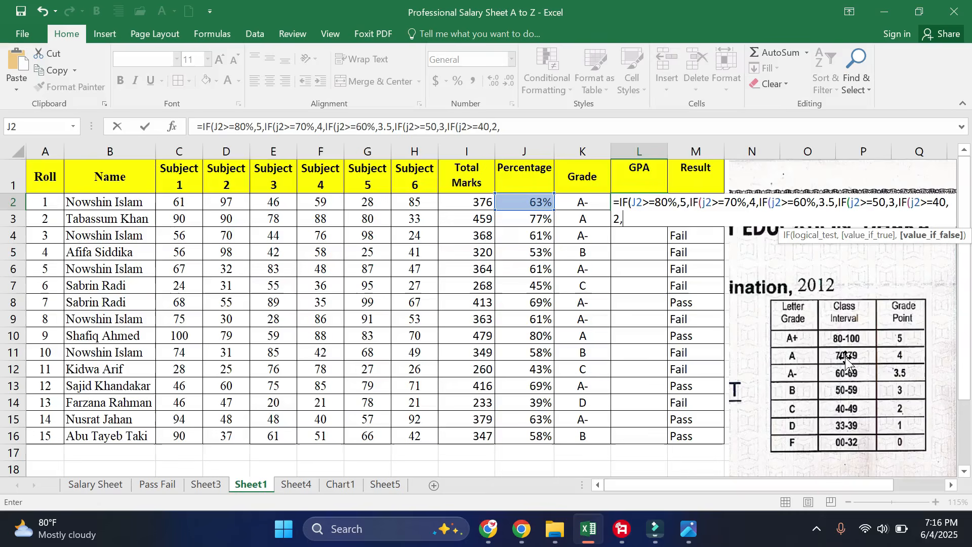
- Finish the L2 GPA formula with an IF that returns 1 when J2>=33 and otherwise 0, closing all six parentheses
{"action": "type", "text": "IF("}
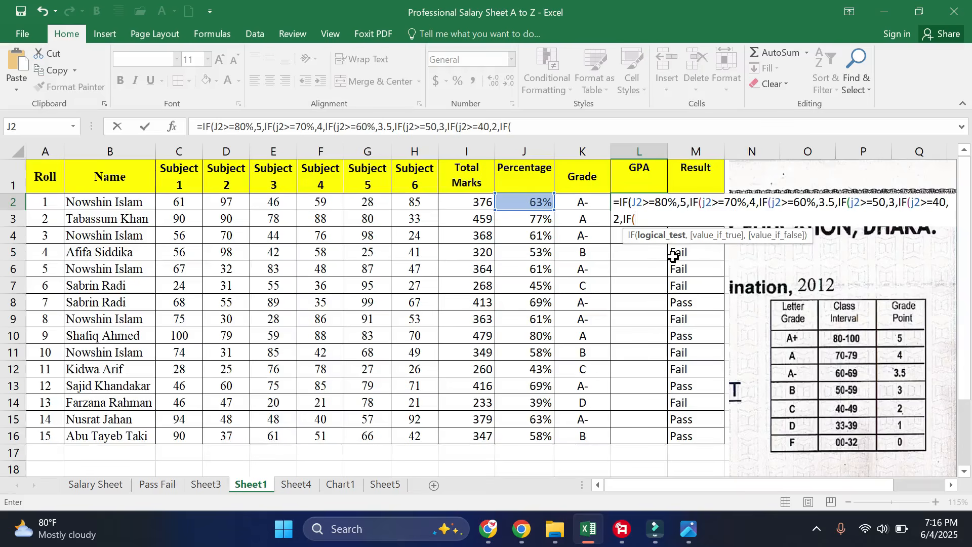
{"action": "type", "text": "j2>"}
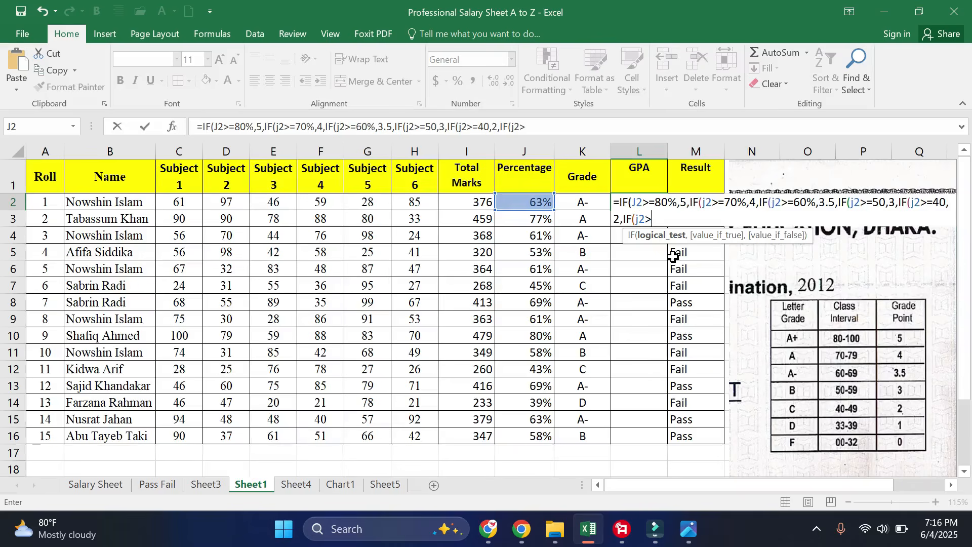
{"action": "type", "text": "=33,1"}
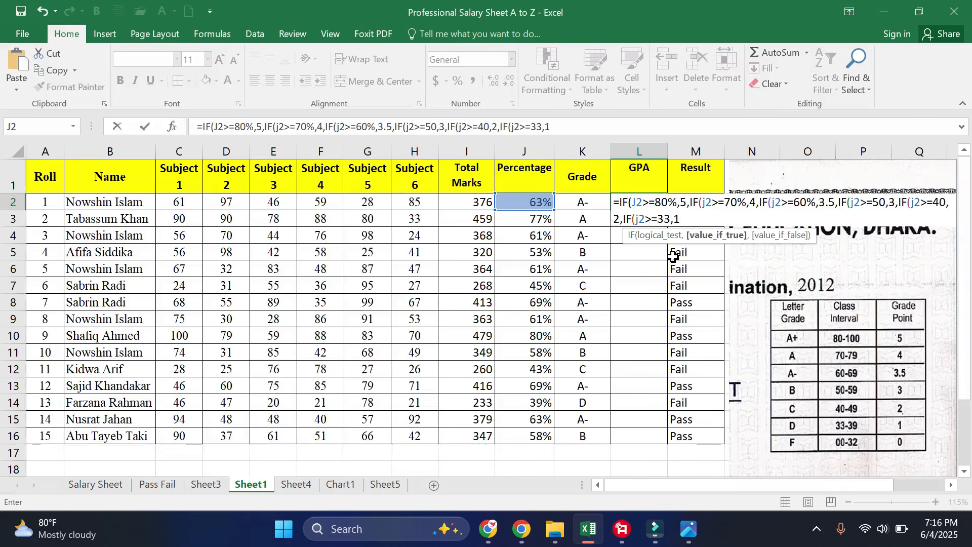
{"action": "type", "text": ",0"}
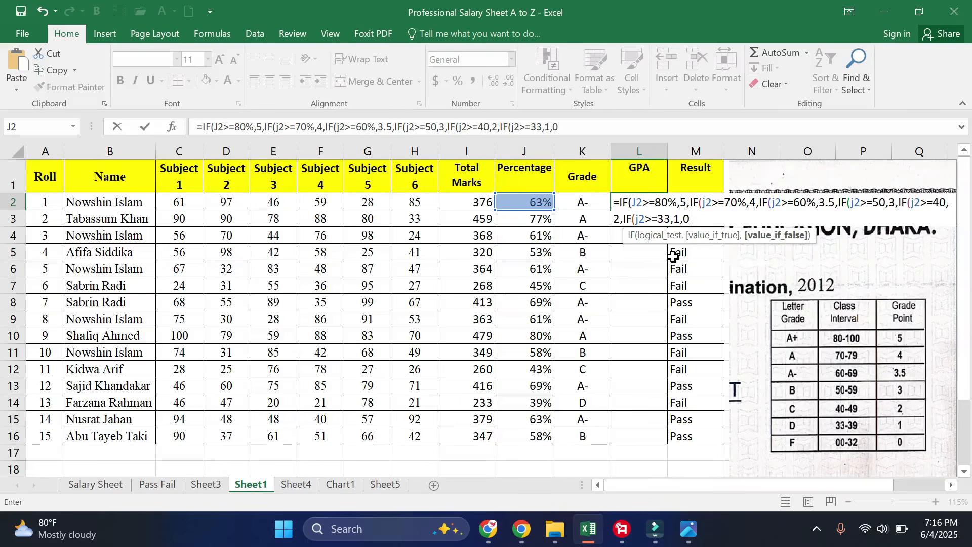
{"action": "type", "text": ")))))"}
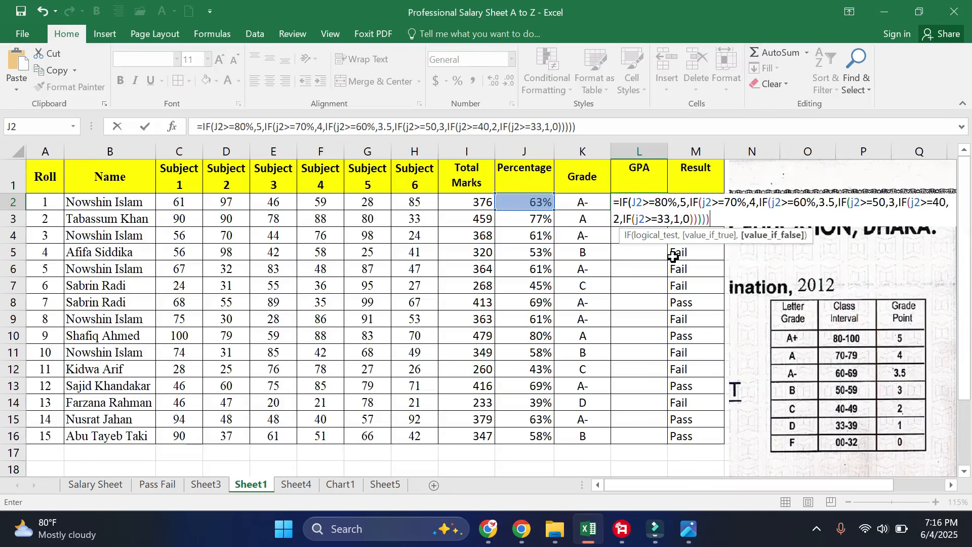
{"action": "type", "text": ")"}
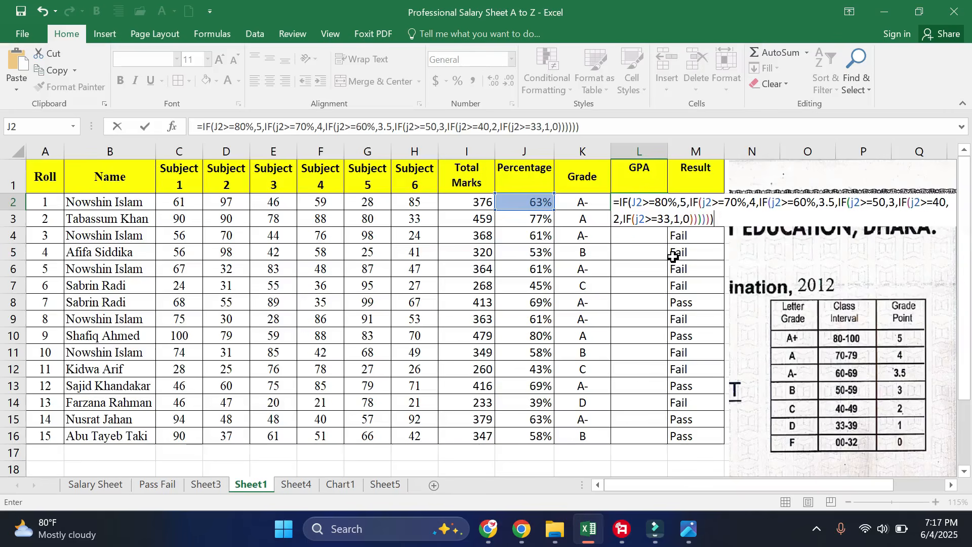
- Correct the last three thresholds in the L2 GPA formula to 50%, 40% and 33%, and fill the formula down to L16
{"action": "left_click", "coordinate": [712, 221]}
{"action": "left_click", "coordinate": [722, 222]}
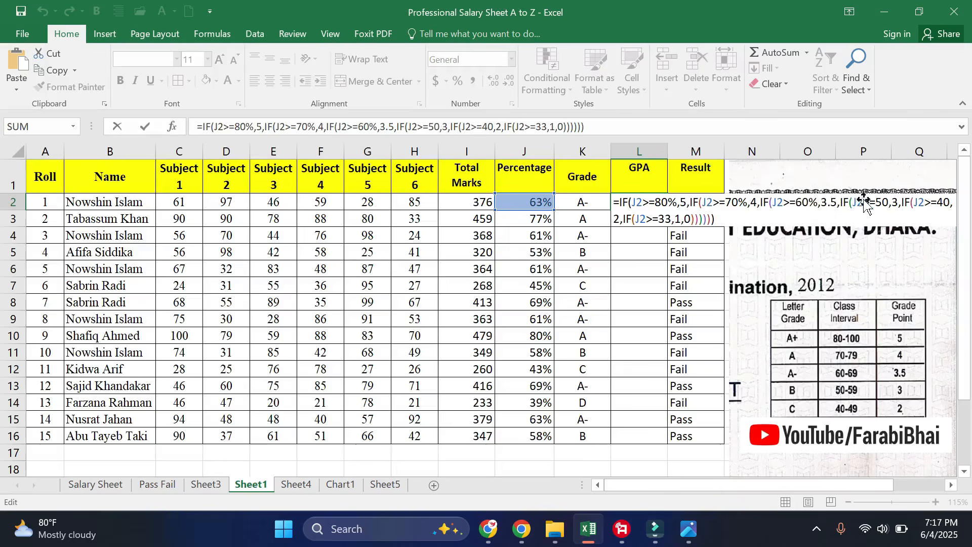
{"action": "left_click", "coordinate": [886, 202]}
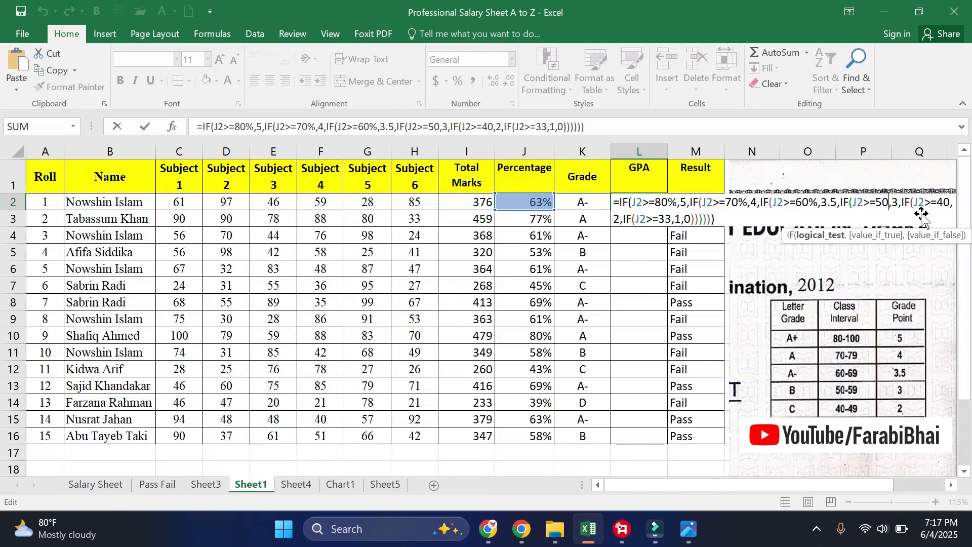
{"action": "type", "text": "%"}
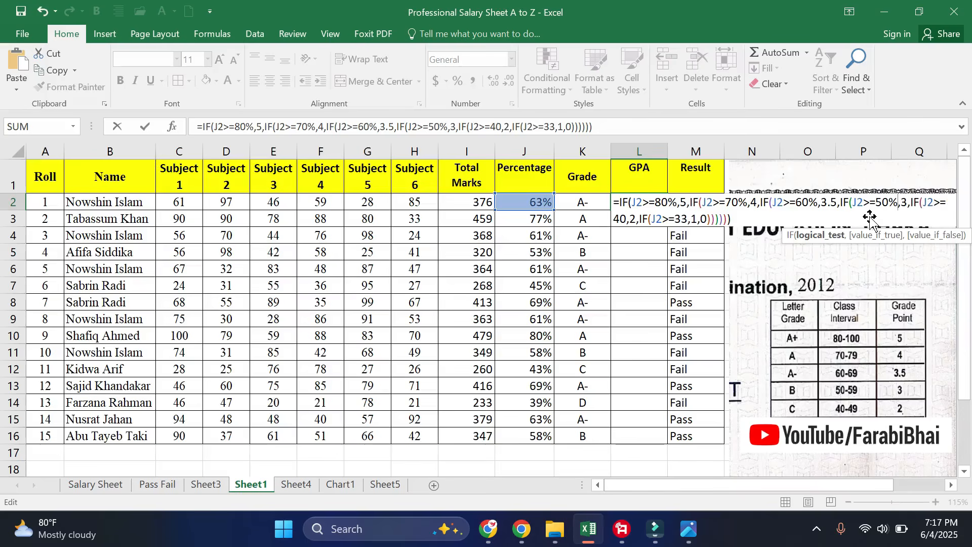
{"action": "left_click", "coordinate": [629, 218]}
{"action": "type", "text": "%"}
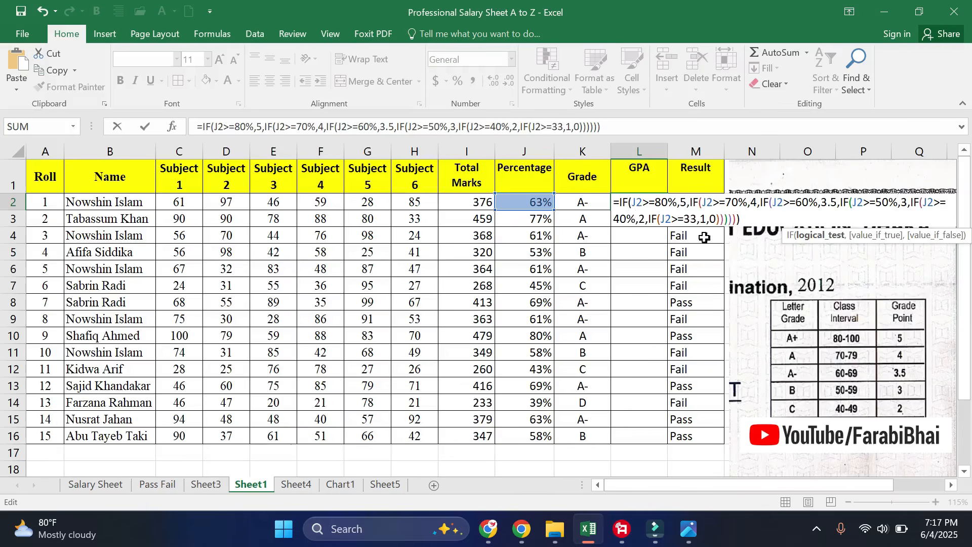
{"action": "left_click", "coordinate": [694, 219]}
{"action": "type", "text": "%"}
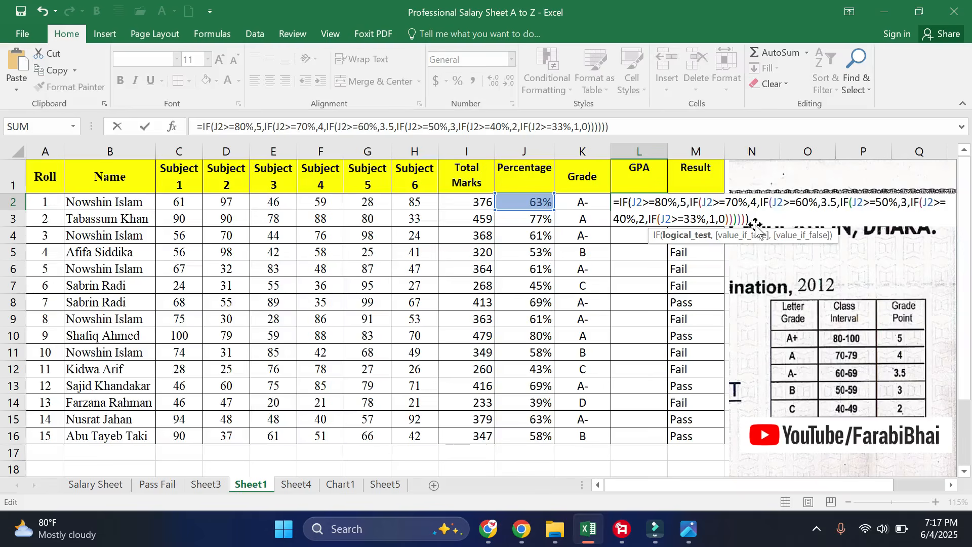
{"action": "key", "text": "Return"}
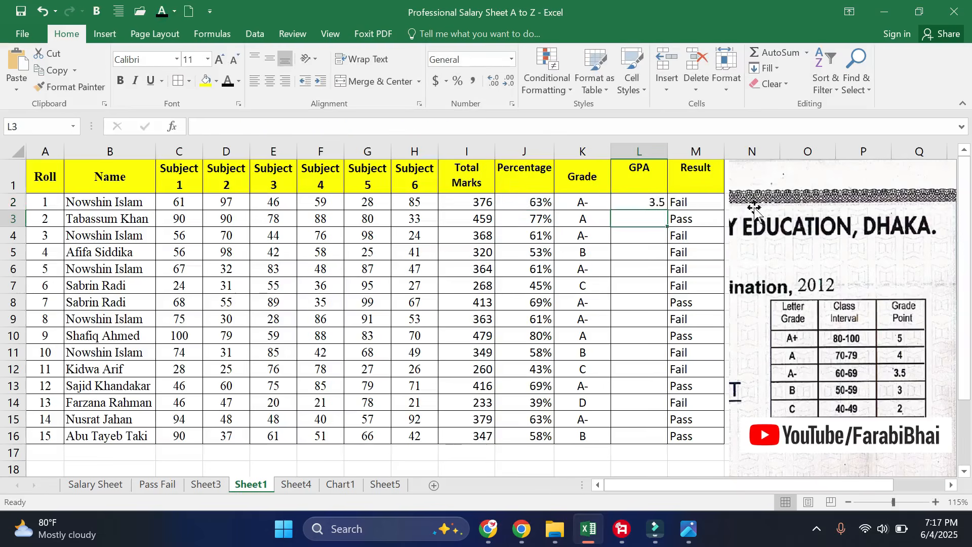
{"action": "left_click", "coordinate": [659, 203]}
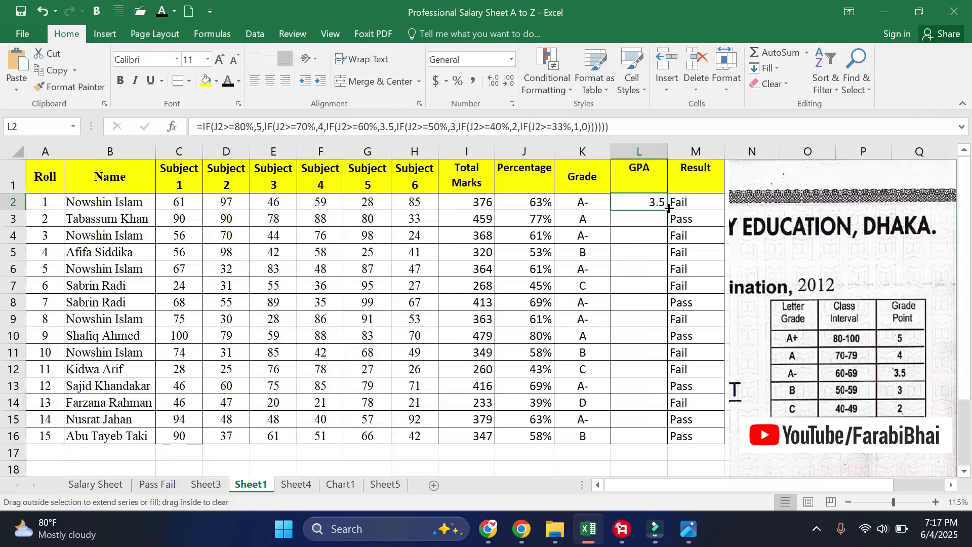
{"action": "double_click", "coordinate": [668, 208]}
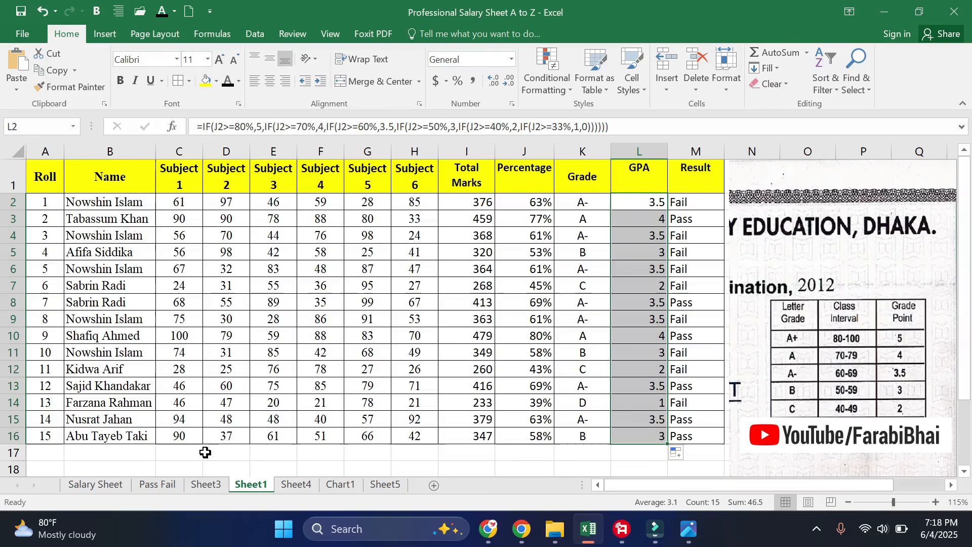
- Change the marks of roll 15 to 6 in Subject 1, 32 in Subjects 2 and 3, and 0 in Subject 4
{"action": "left_click", "coordinate": [187, 437]}
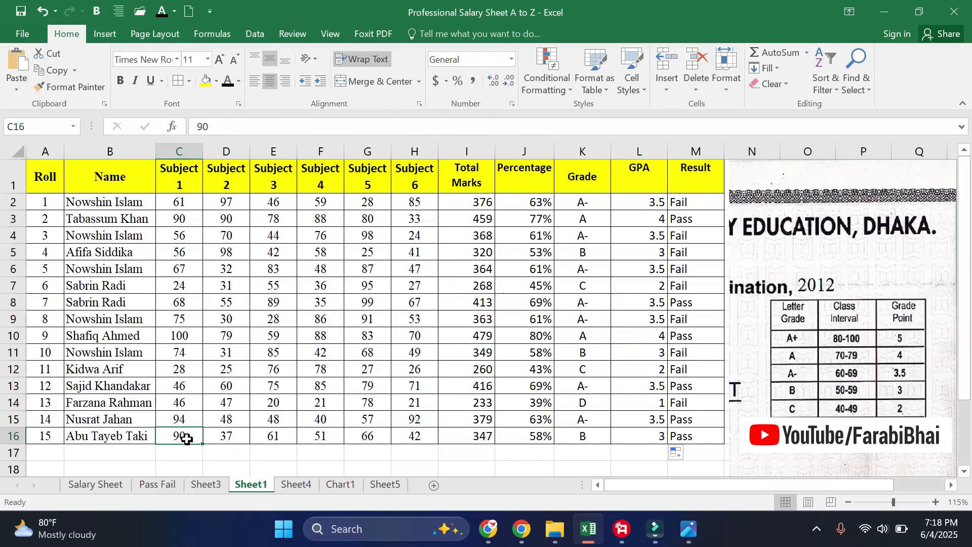
{"action": "type", "text": "6"}
{"action": "left_click", "coordinate": [236, 437]}
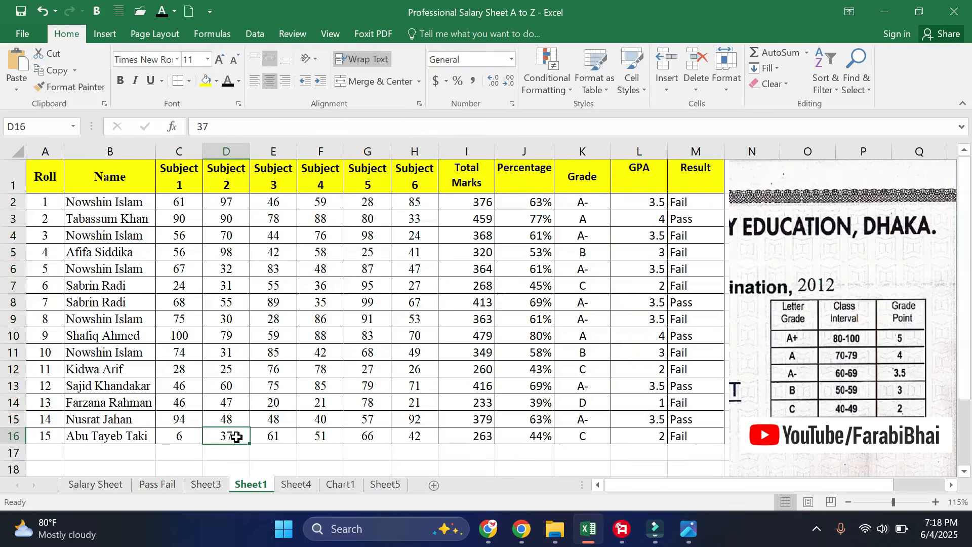
{"action": "type", "text": "32"}
{"action": "left_click", "coordinate": [276, 438]}
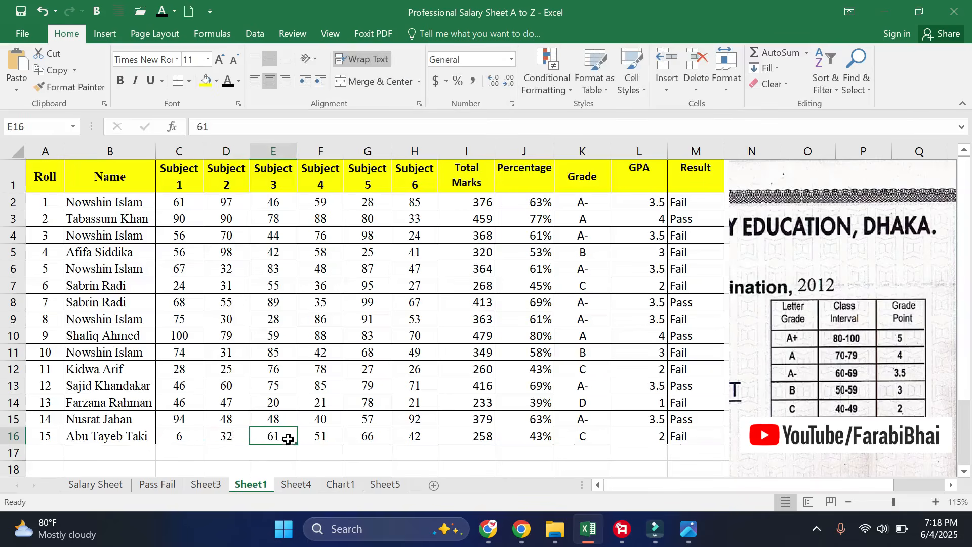
{"action": "type", "text": "32"}
{"action": "left_click", "coordinate": [319, 436]}
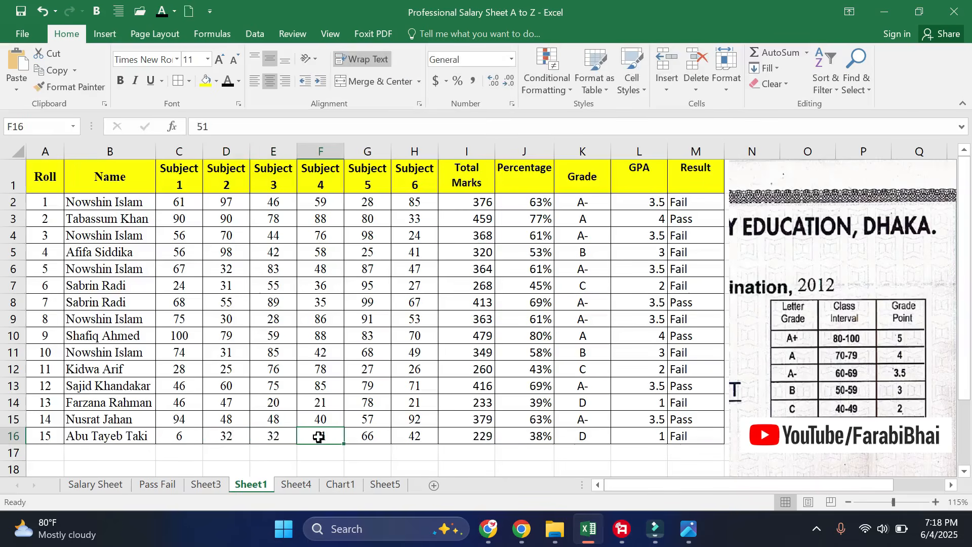
{"action": "type", "text": "0"}
{"action": "left_click", "coordinate": [364, 434]}
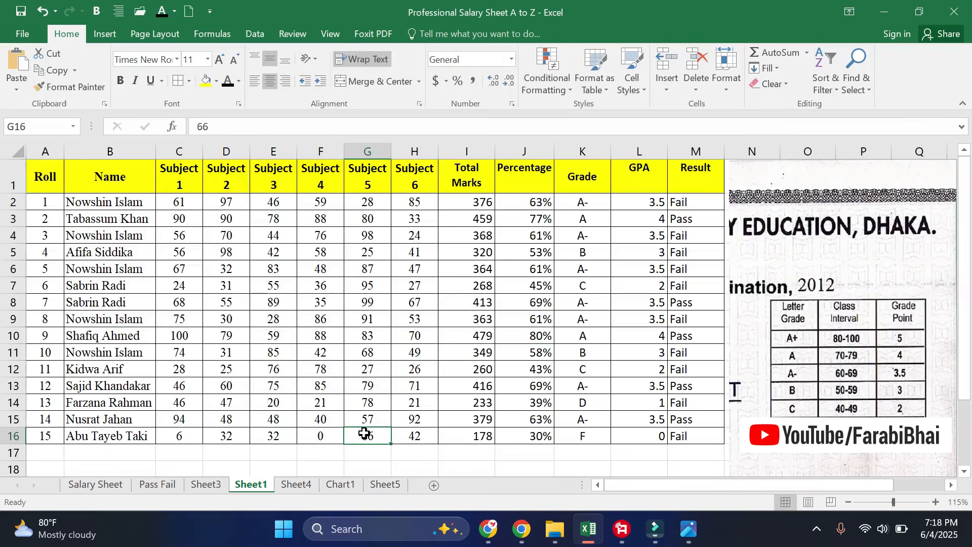
- Check the percentage, grade and GPA formulas of roll 15 and look over the Grade and GPA columns
{"action": "left_click", "coordinate": [540, 439]}
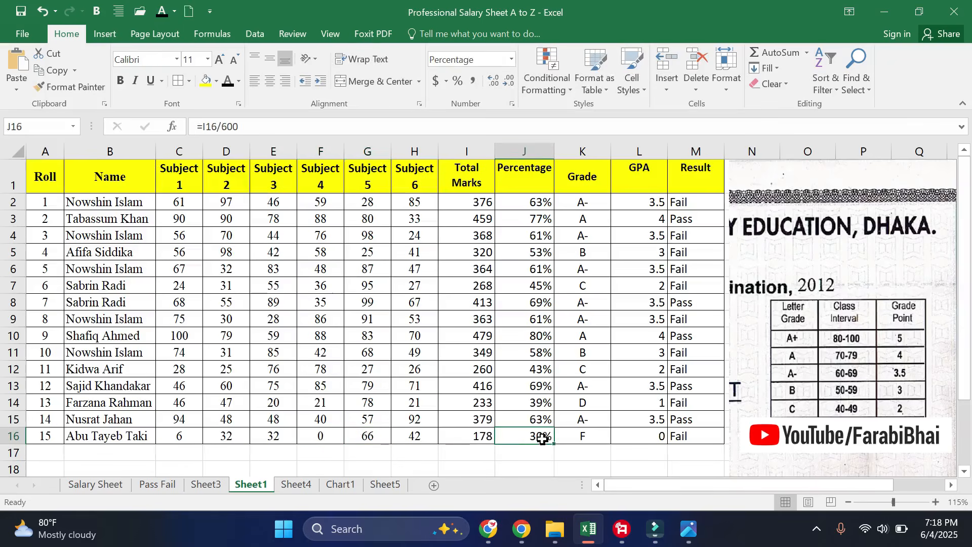
{"action": "left_click", "coordinate": [593, 439]}
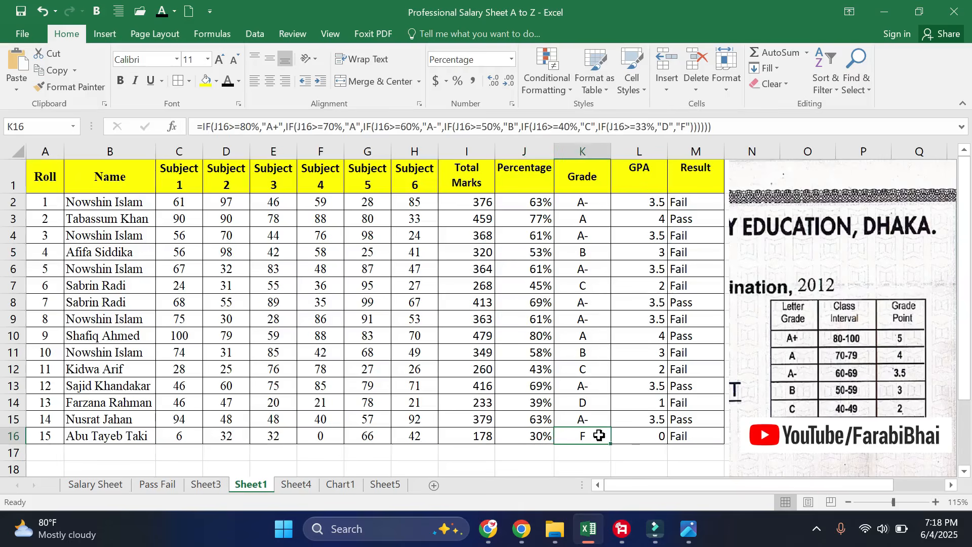
{"action": "left_click", "coordinate": [630, 434]}
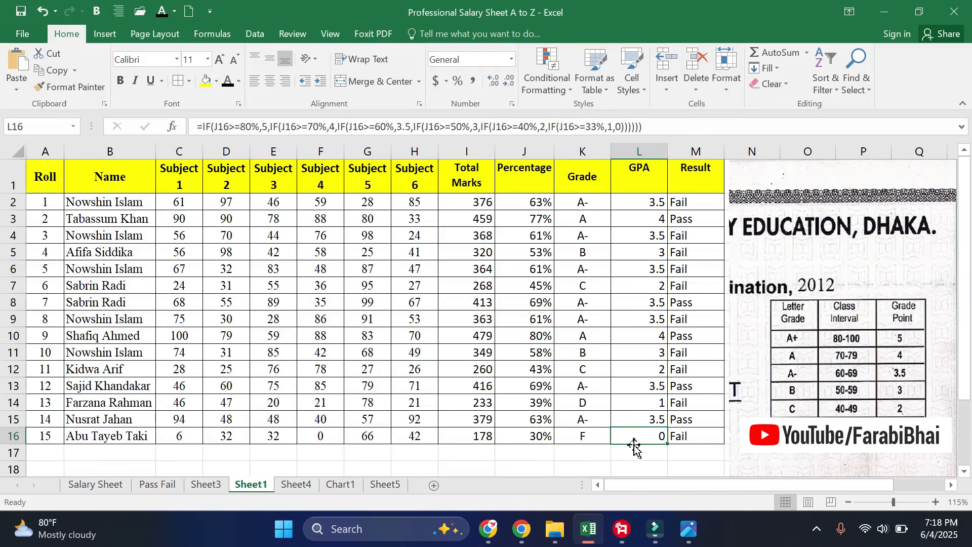
{"action": "left_click_drag", "start_coordinate": [582, 202], "coordinate": [632, 436]}
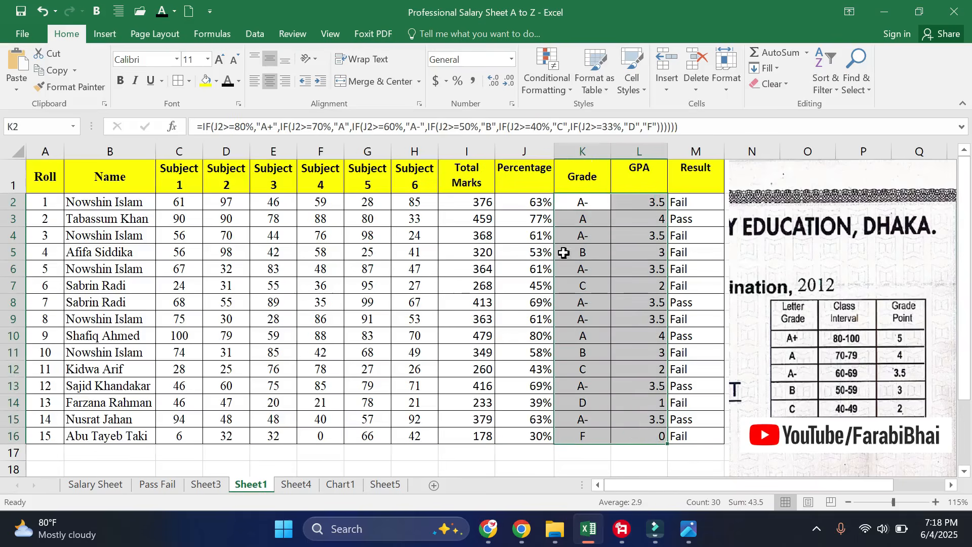
{"action": "left_click_drag", "start_coordinate": [521, 151], "coordinate": [648, 384]}
{"action": "left_click", "coordinate": [633, 195]}
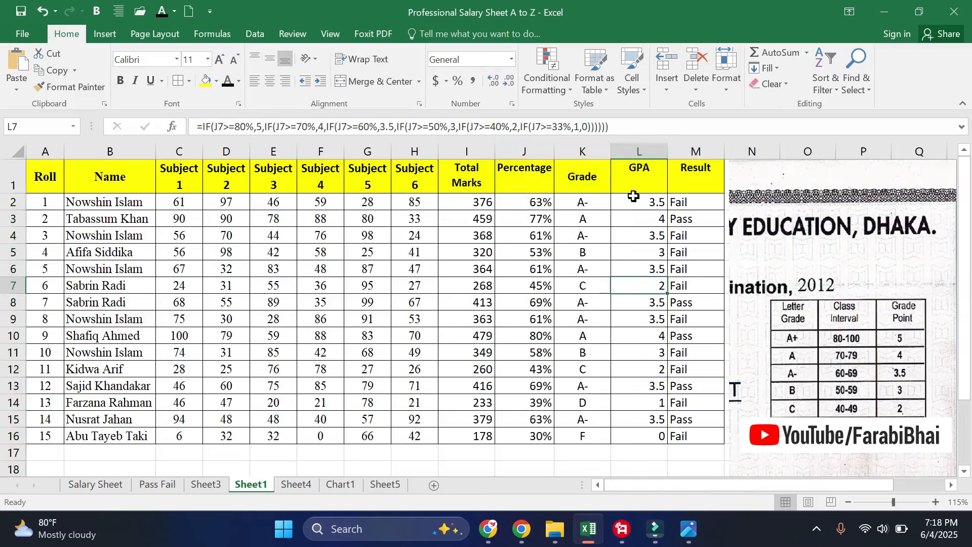
- Look over the GPA values in L2:L16 and move the grading-scale picture slightly farther away from the Result column
{"action": "left_click", "coordinate": [643, 148]}
{"action": "left_click_drag", "start_coordinate": [636, 203], "coordinate": [633, 443]}
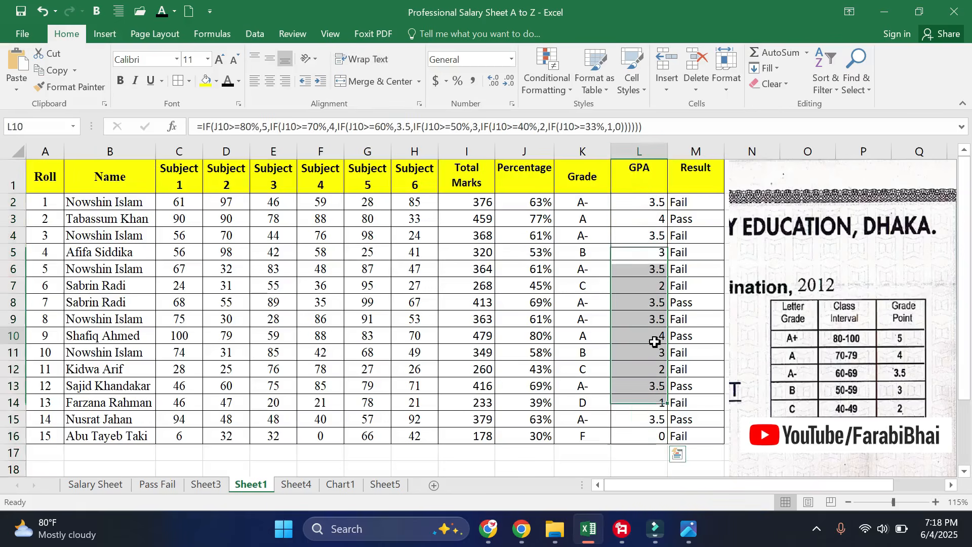
{"action": "left_click", "coordinate": [647, 255]}
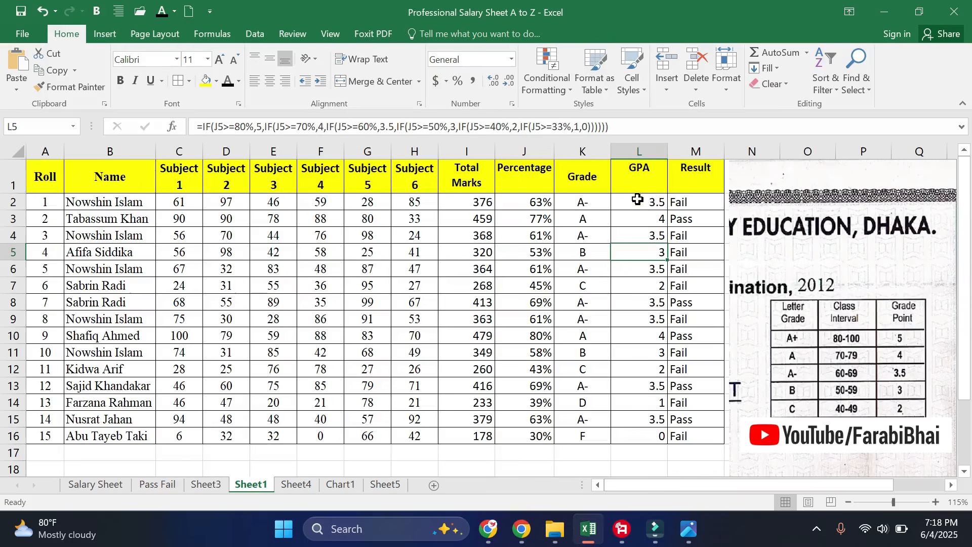
{"action": "left_click_drag", "start_coordinate": [637, 202], "coordinate": [644, 437]}
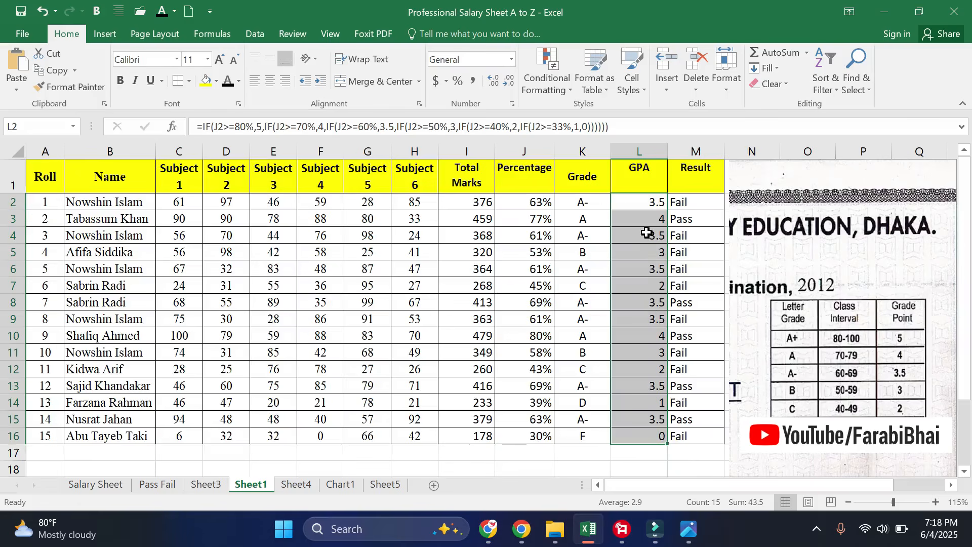
{"action": "left_click", "coordinate": [646, 232]}
{"action": "left_click_drag", "start_coordinate": [809, 280], "coordinate": [823, 279]}
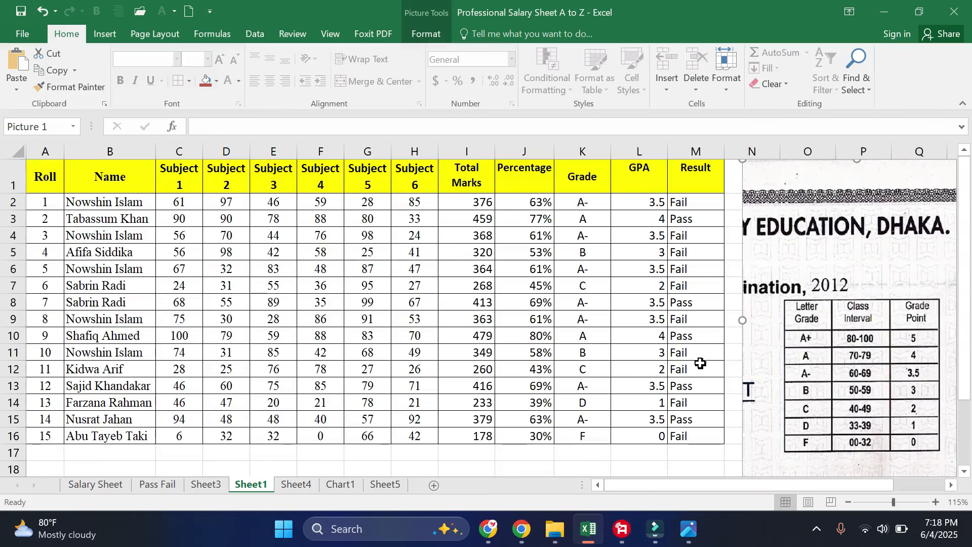
- Review the first student's marks, percentage formula and grade, and look over the Grade and GPA columns
{"action": "left_click_drag", "start_coordinate": [182, 202], "coordinate": [460, 199]}
{"action": "left_click", "coordinate": [544, 199]}
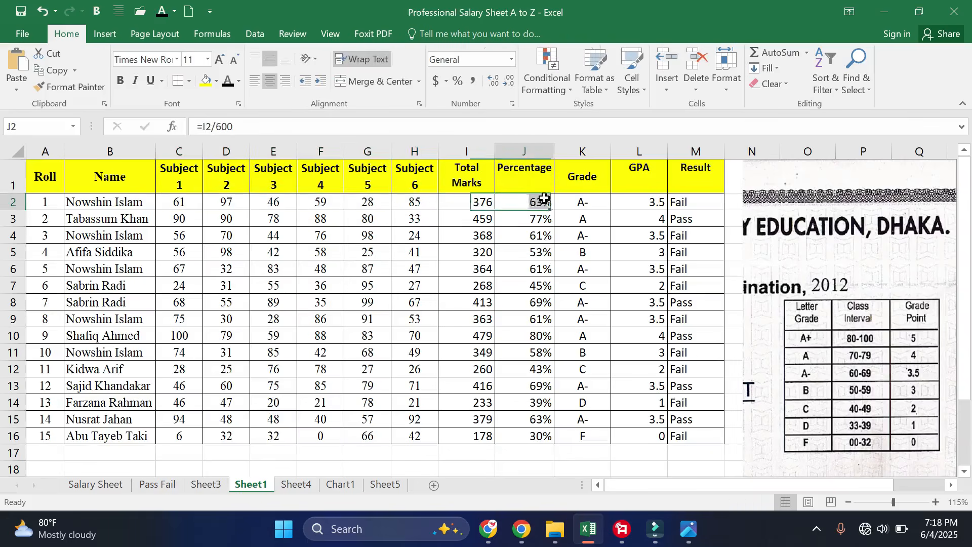
{"action": "left_click", "coordinate": [582, 201]}
{"action": "left_click_drag", "start_coordinate": [584, 435], "coordinate": [631, 152]}
{"action": "left_click", "coordinate": [640, 234]}
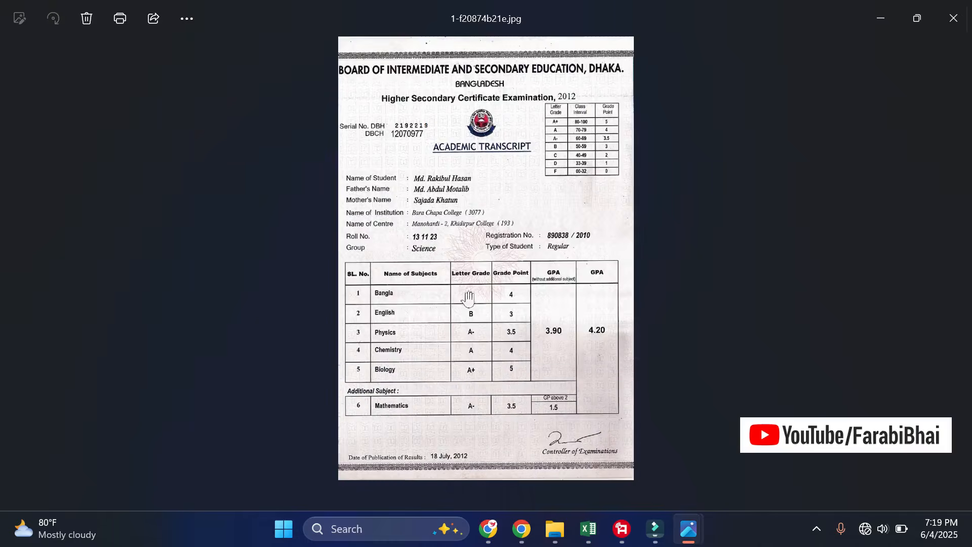
- Examine the subject grade points and the GPA columns in the academic transcript image
{"action": "scroll", "coordinate": [471, 332], "scroll_direction": "up", "scroll_amount": 3}
{"action": "scroll", "coordinate": [535, 306], "scroll_direction": "down", "scroll_amount": 2}
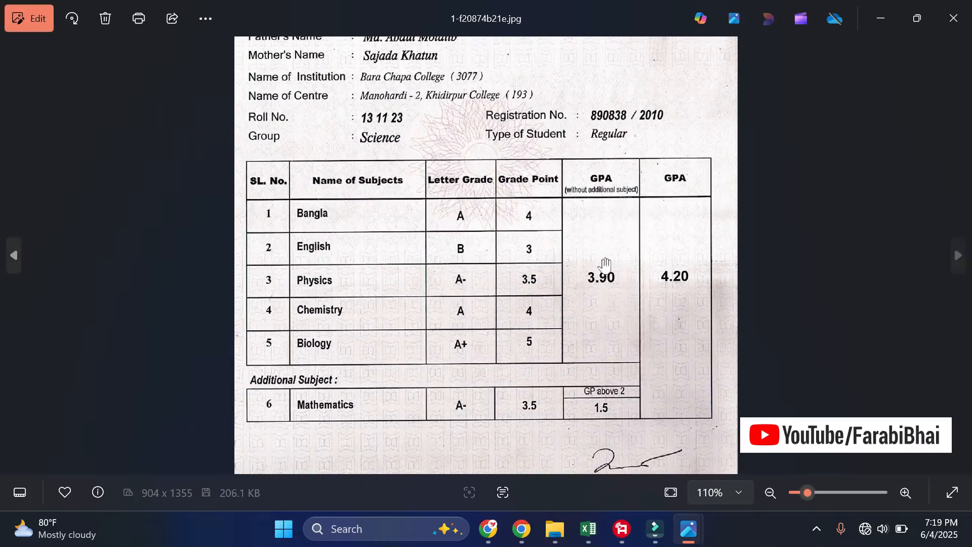
{"action": "scroll", "coordinate": [592, 286], "scroll_direction": "up", "scroll_amount": 1}
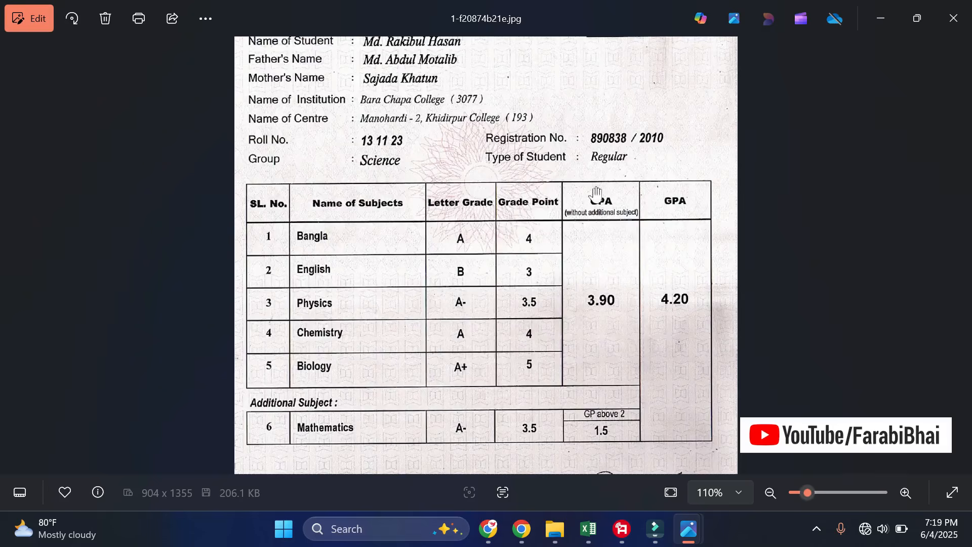
{"action": "scroll", "coordinate": [595, 196], "scroll_direction": "up", "scroll_amount": 4}
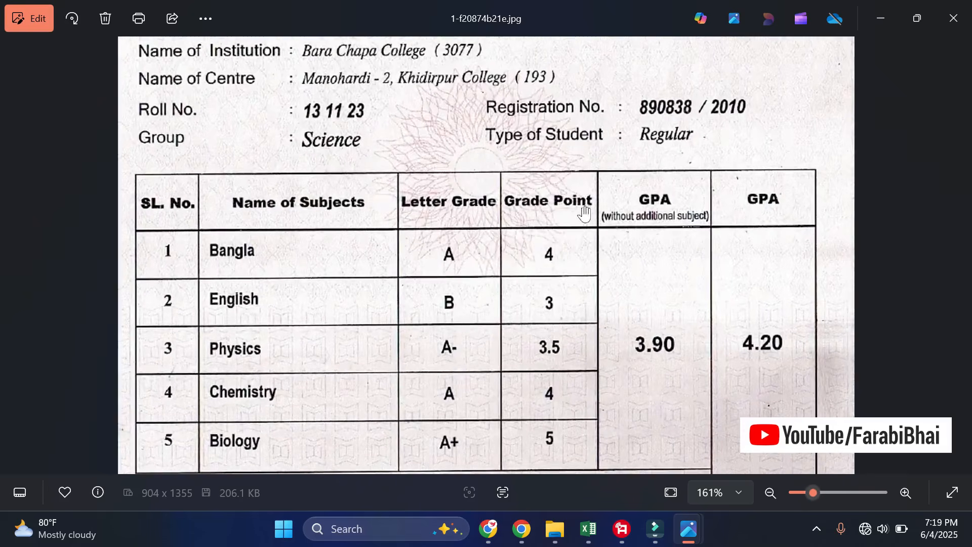
{"action": "scroll", "coordinate": [585, 212], "scroll_direction": "down", "scroll_amount": 2}
- Switch to Excel to find the GPA heading in L1, and compare it with the two GPA columns in the transcript image
{"action": "key", "text": "alt+Tab"}
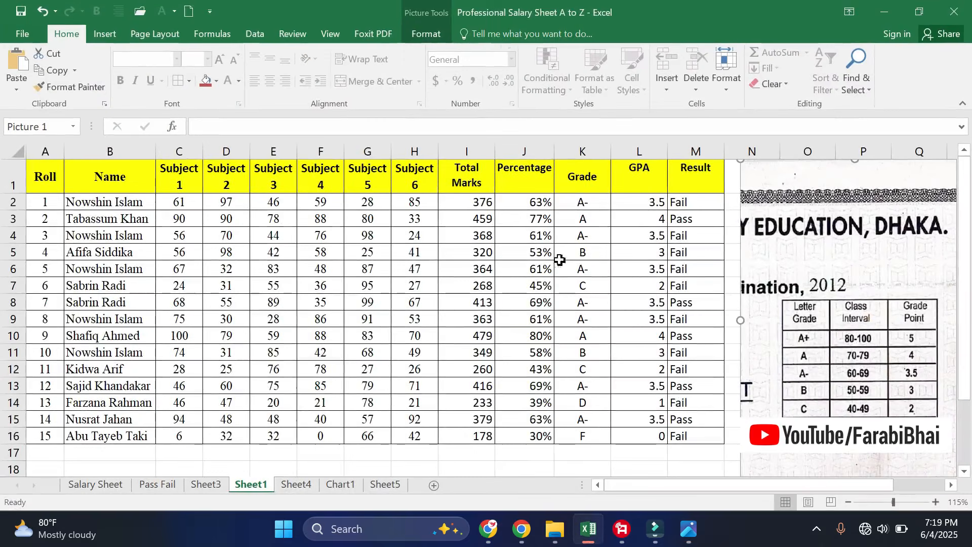
{"action": "left_click", "coordinate": [634, 175]}
{"action": "key", "text": "alt+Tab"}
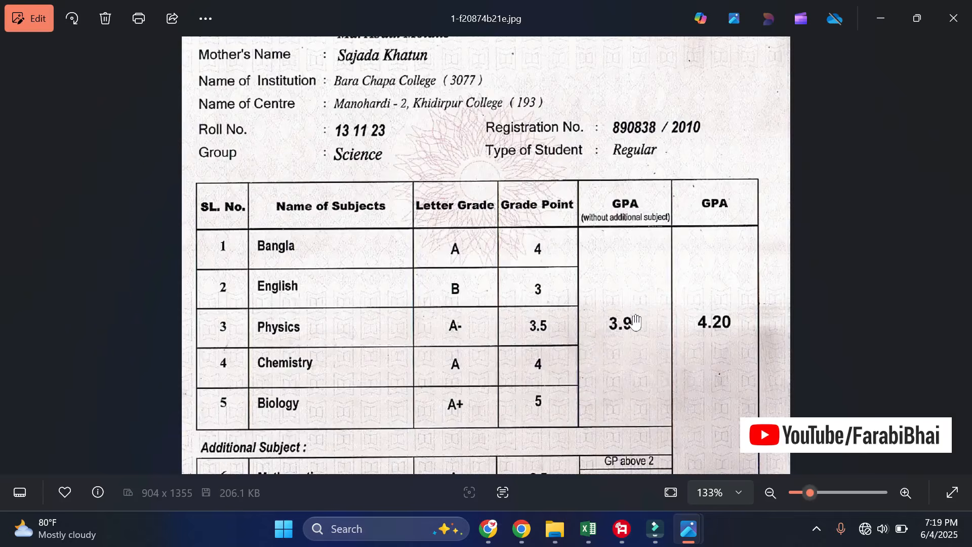
{"action": "scroll", "coordinate": [635, 321], "scroll_direction": "down", "scroll_amount": 3}
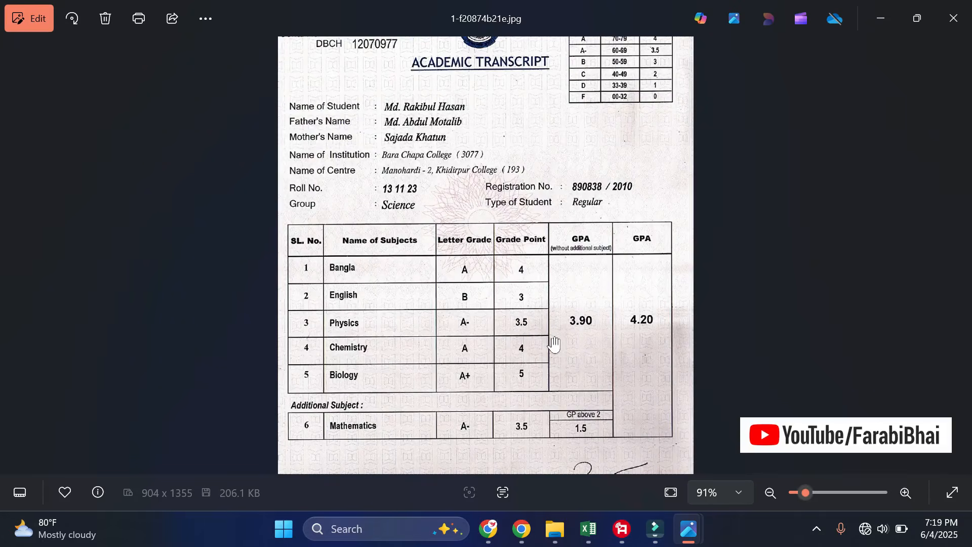
- Return to the Excel sheet and check the Result formula of roll 7, the Grade formula of roll 1 and the GPA formula of roll 5
{"action": "key", "text": "alt+Tab"}
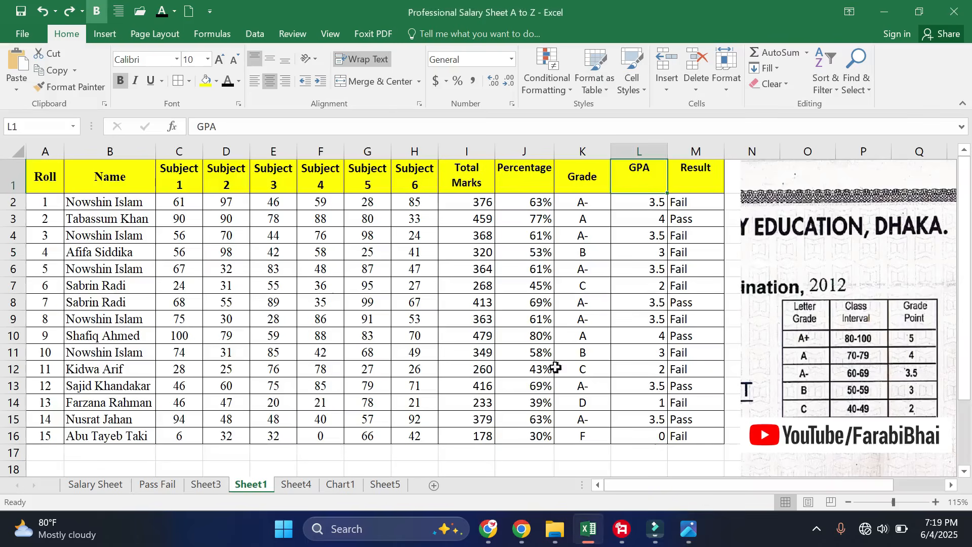
{"action": "left_click", "coordinate": [678, 309]}
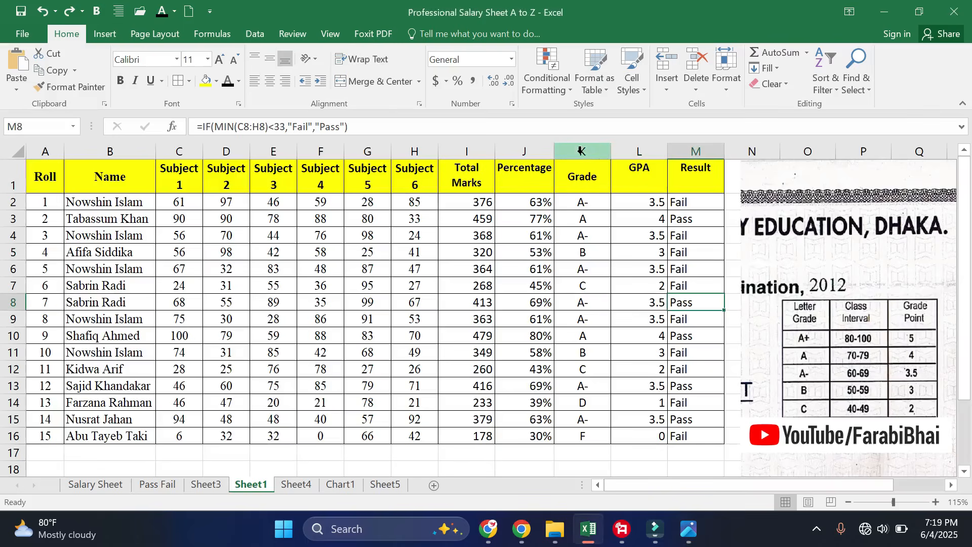
{"action": "left_click_drag", "start_coordinate": [582, 151], "coordinate": [637, 147]}
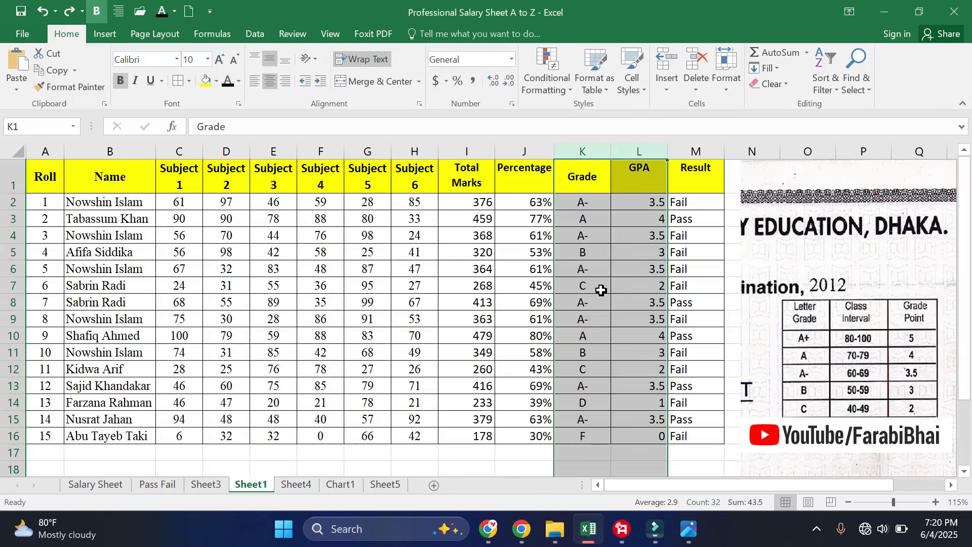
{"action": "key", "text": "Down"}
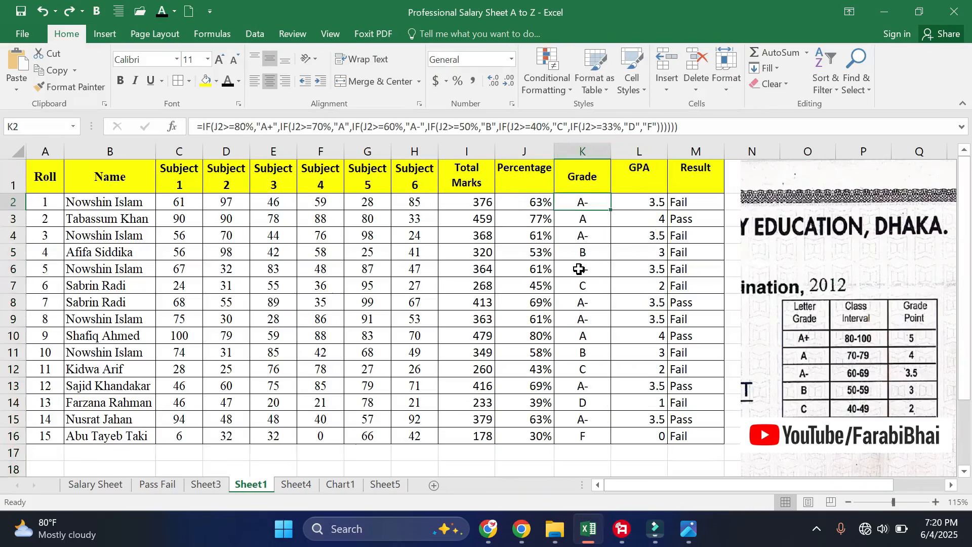
{"action": "left_click", "coordinate": [640, 269]}
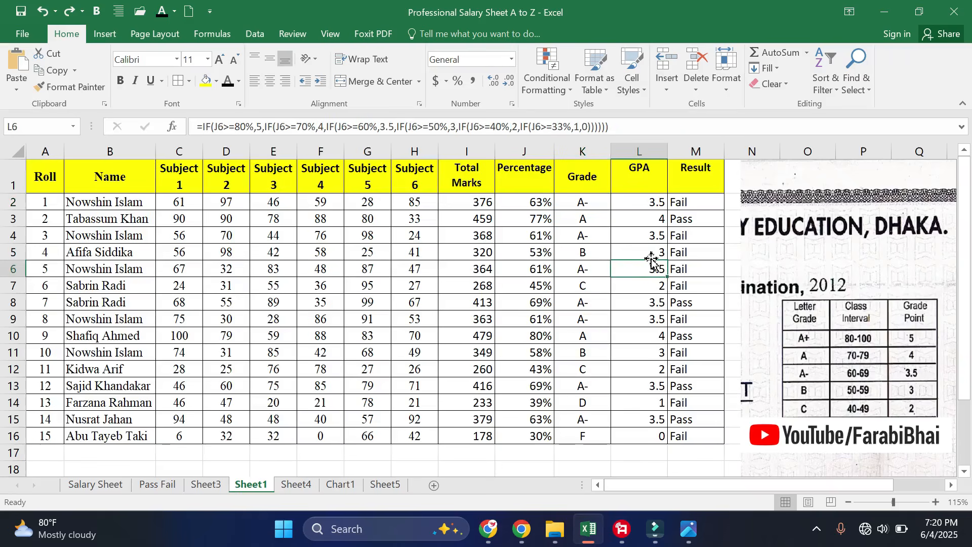